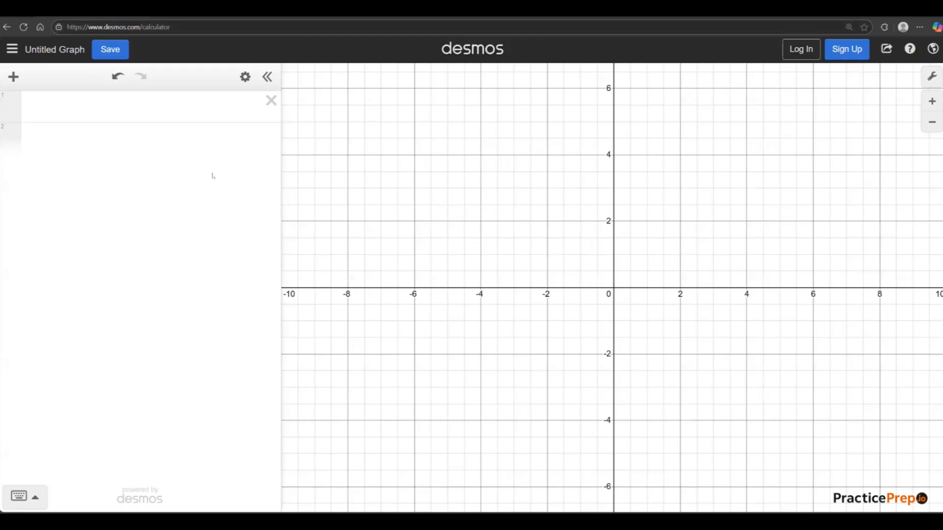
Graph the line y = x on the first expression line, and clear it again.
{"action": "left_click", "coordinate": [141, 108]}
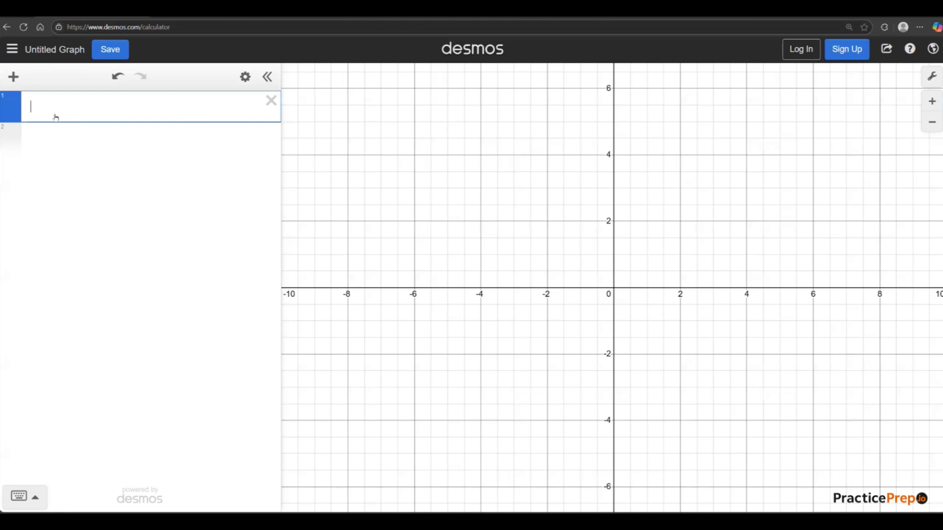
{"action": "type", "text": "y=x"}
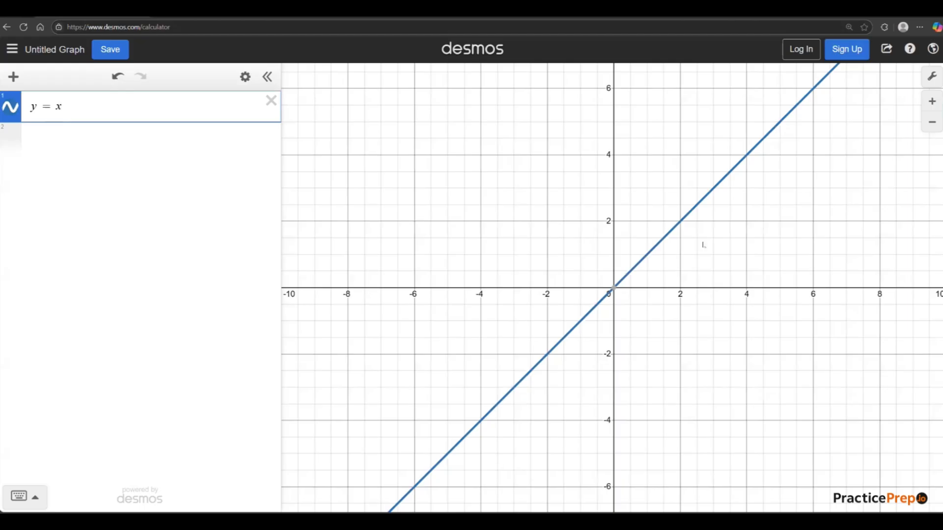
{"action": "left_click", "coordinate": [271, 101]}
Calculate 650/2 on the first expression line, and clear it again.
{"action": "type", "text": "6"}
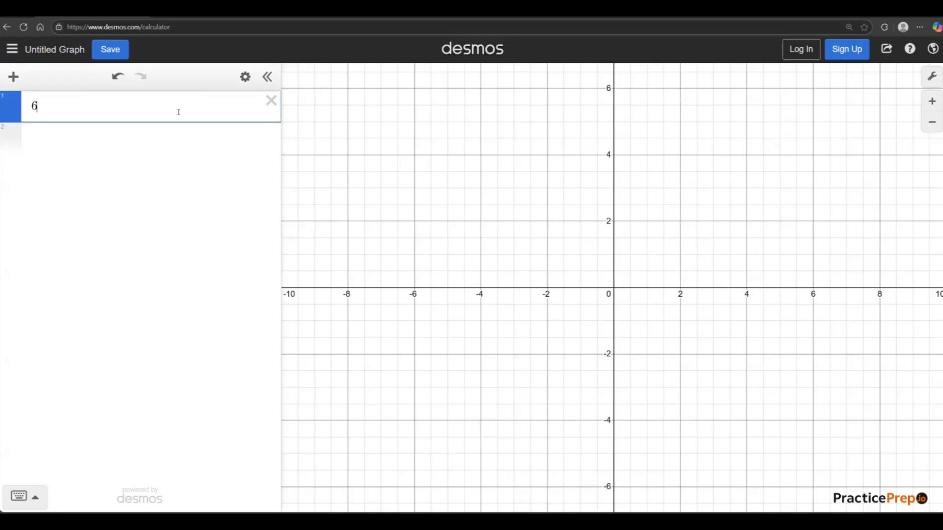
{"action": "type", "text": "50/2"}
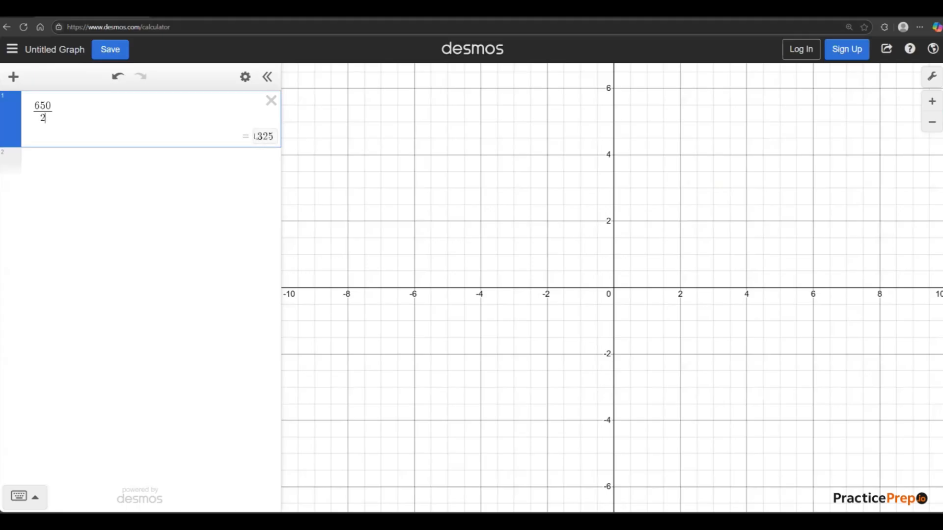
{"action": "left_click", "coordinate": [271, 101]}
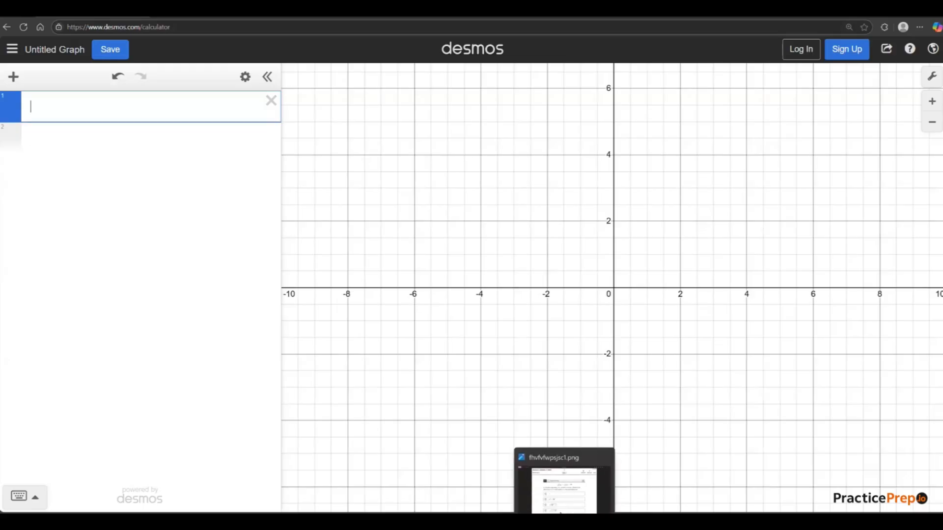
Bring up the math practice question image with the graphing calculator over it, and return the calculator to full screen.
{"action": "left_click", "coordinate": [561, 516]}
{"action": "left_click", "coordinate": [478, 516]}
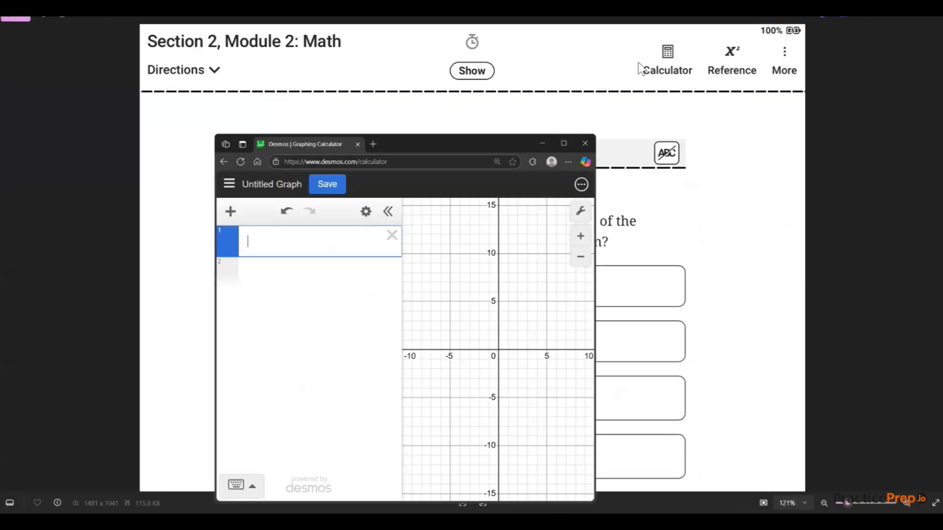
{"action": "double_click", "coordinate": [499, 145]}
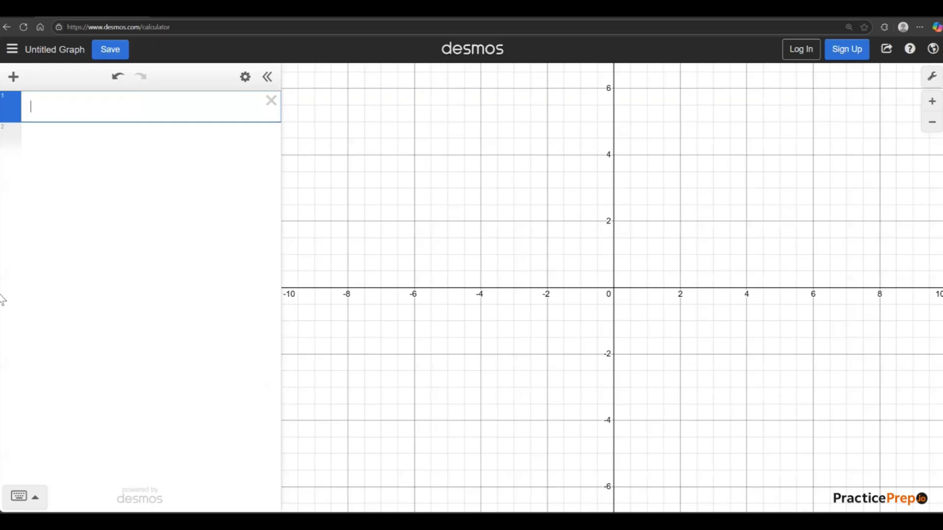
Show the on-screen math keypad and hide it again.
{"action": "left_click", "coordinate": [25, 495]}
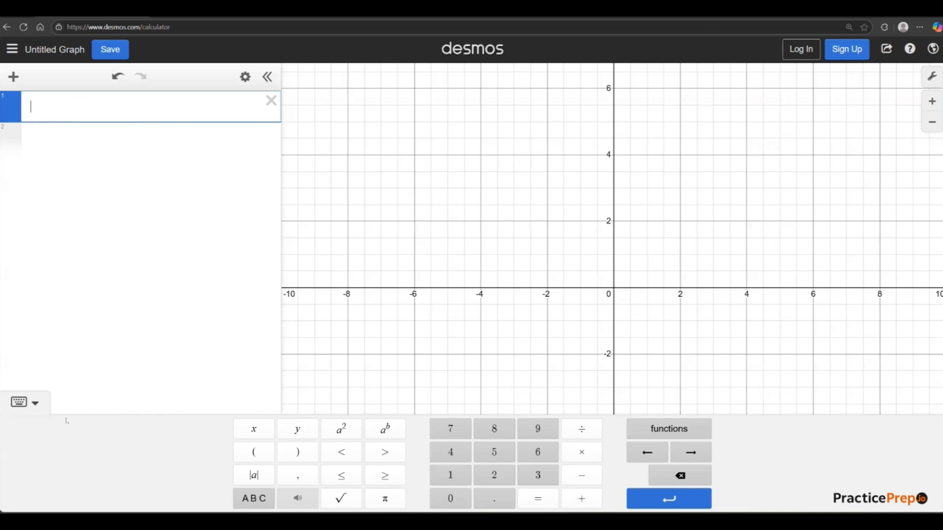
{"action": "left_click", "coordinate": [22, 403]}
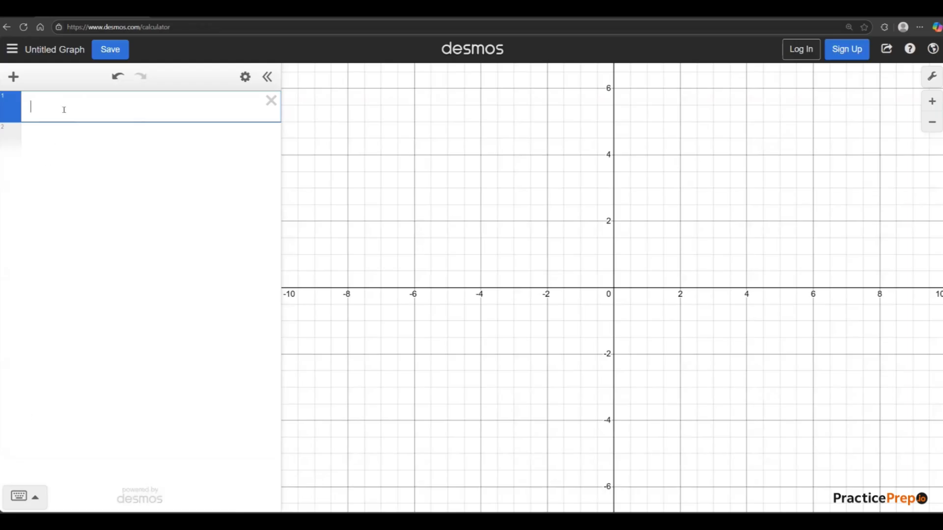
Calculate 650/2 on the first expression line and 650 + 9 on the second.
{"action": "type", "text": "650/2"}
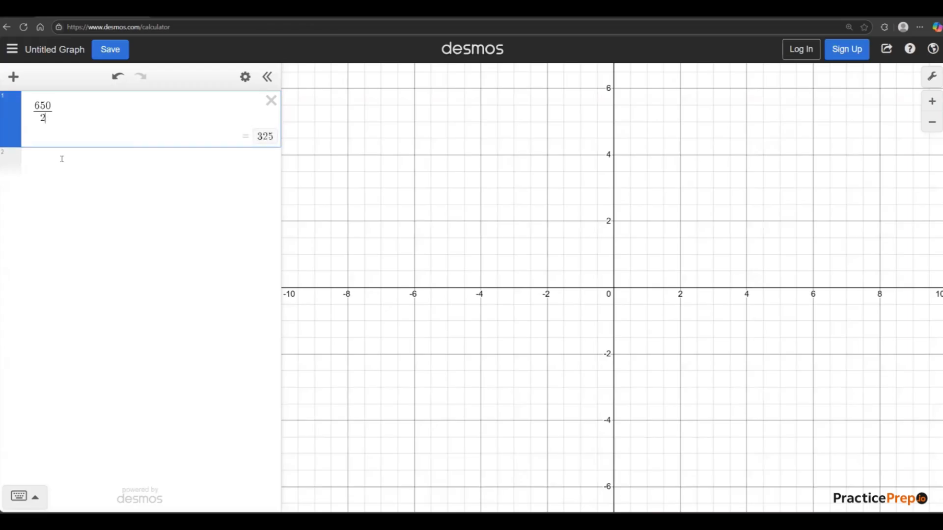
{"action": "left_click", "coordinate": [101, 177]}
{"action": "type", "text": "650 + 9"}
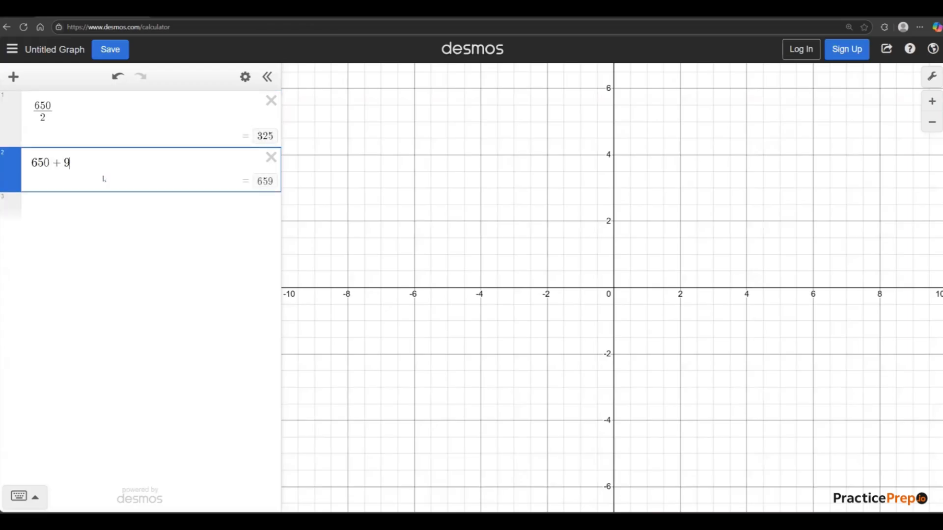
Calculate 785 · 120 on the third expression line.
{"action": "left_click", "coordinate": [105, 209]}
{"action": "type", "text": "78"}
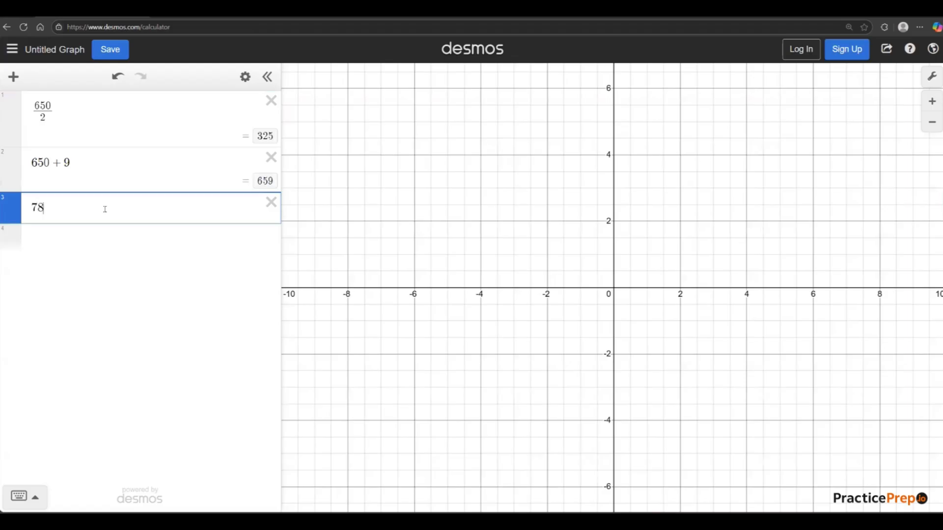
{"action": "type", "text": "5*120"}
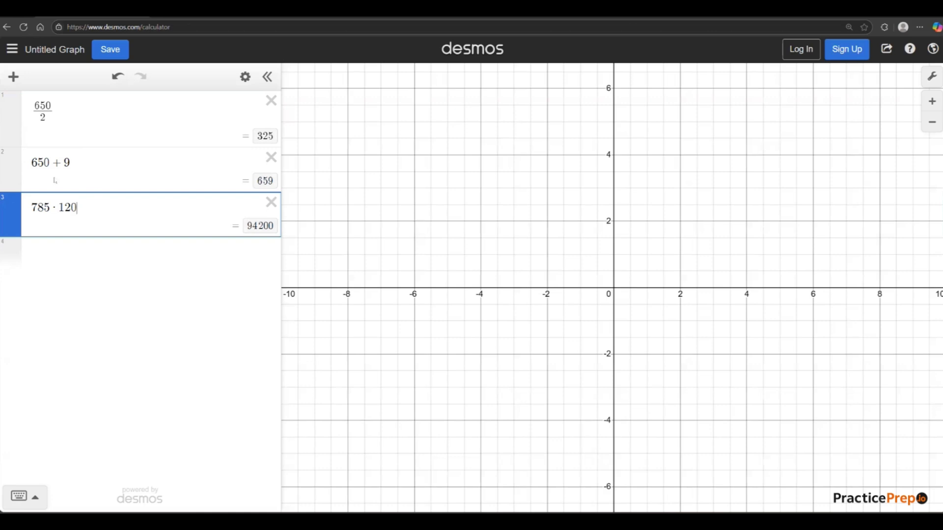
Enter the calculation (150) + 12 · 30 − 12 on the fourth expression line.
{"action": "left_click", "coordinate": [54, 253]}
{"action": "type", "text": "(150"}
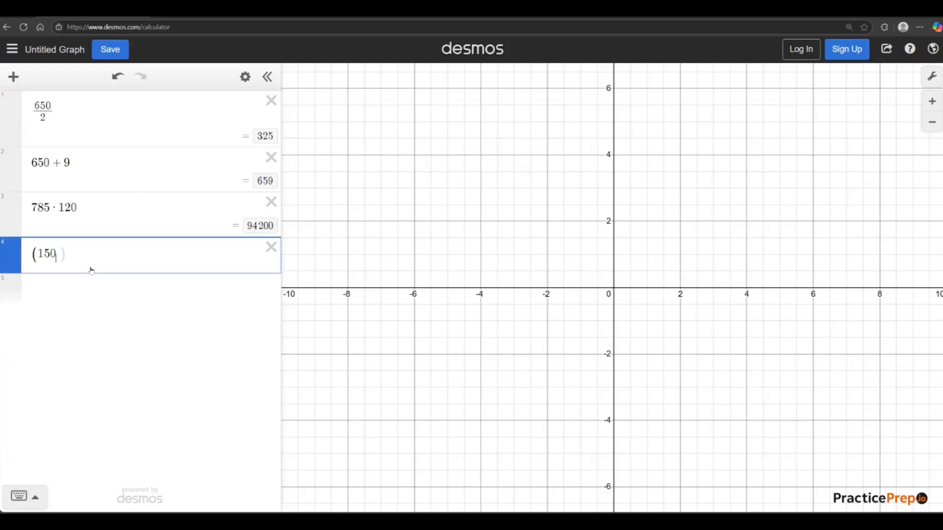
{"action": "type", "text": ")+"}
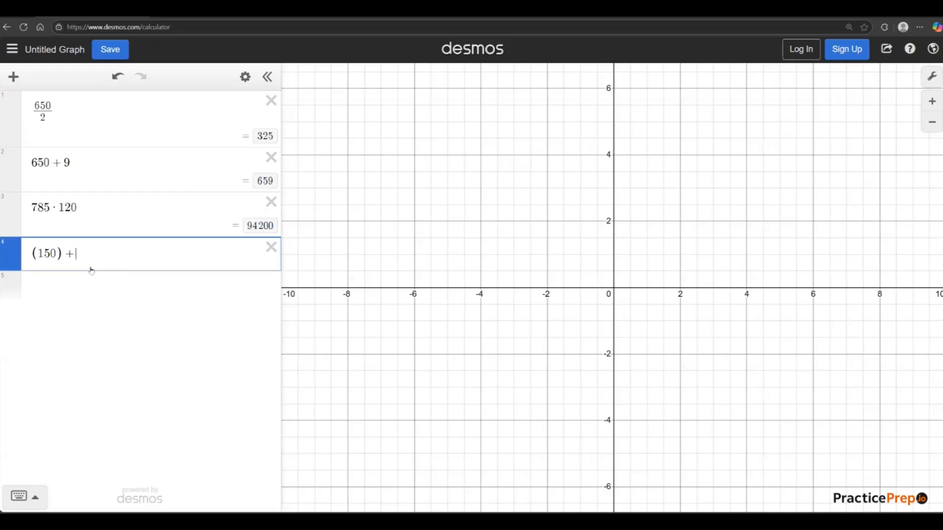
{"action": "type", "text": "12*30"}
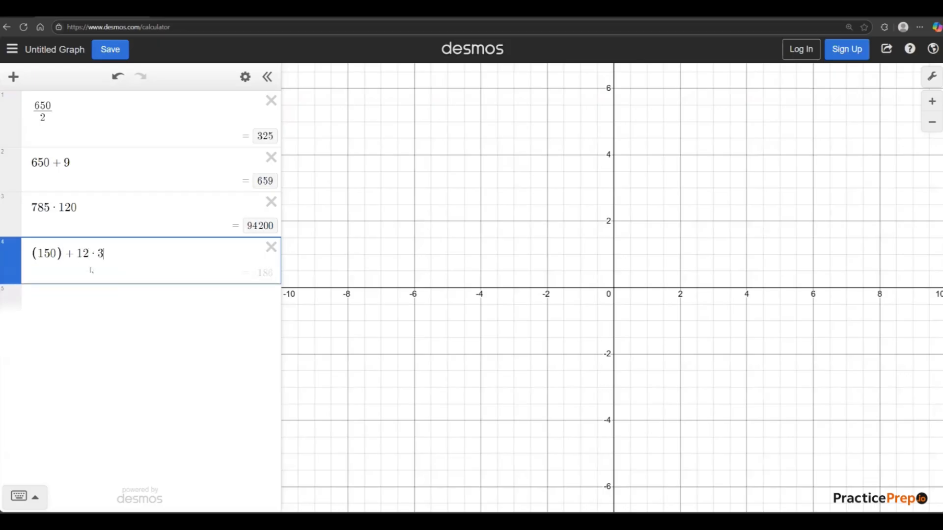
{"action": "type", "text": "-"}
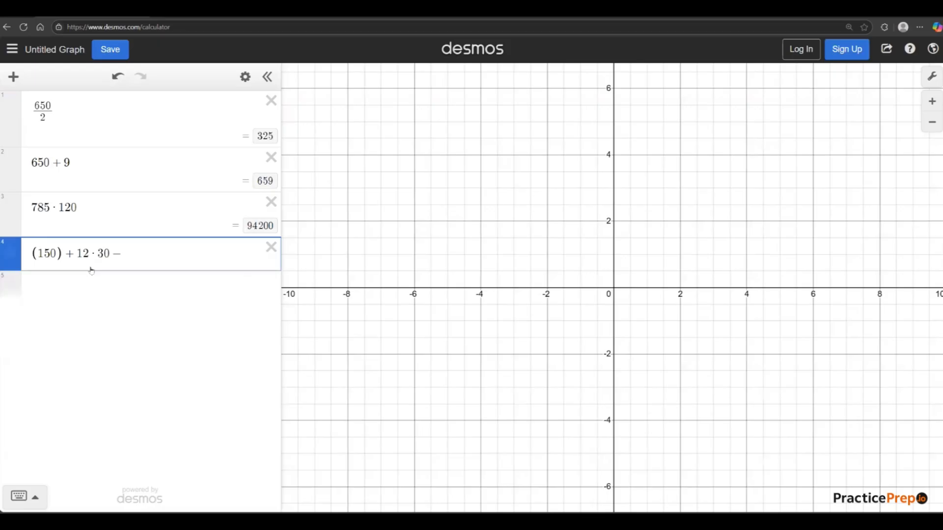
{"action": "type", "text": "12"}
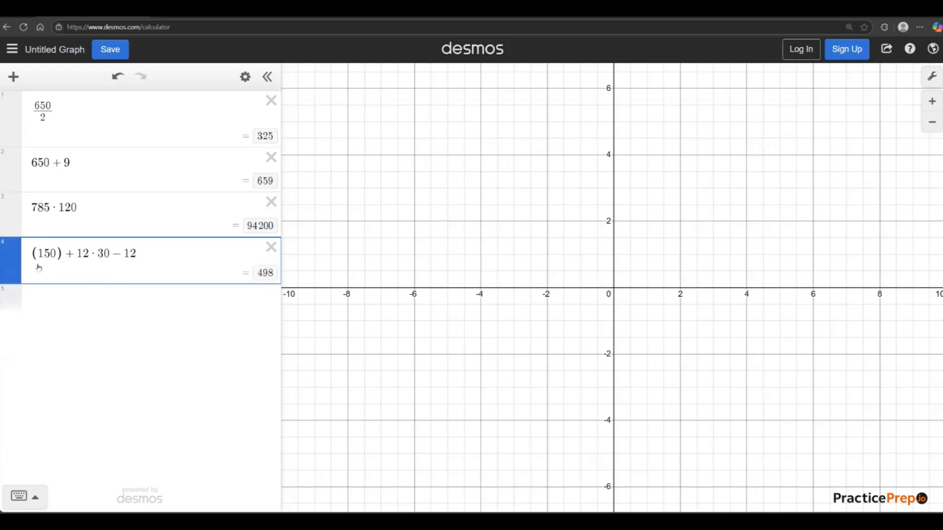
Extend the fourth expression by multiplying 150 by 7 inside the parentheses and dividing the final 12 by 1.
{"action": "left_click", "coordinate": [58, 255]}
{"action": "type", "text": "*7"}
{"action": "left_click", "coordinate": [172, 265]}
{"action": "type", "text": "/1"}
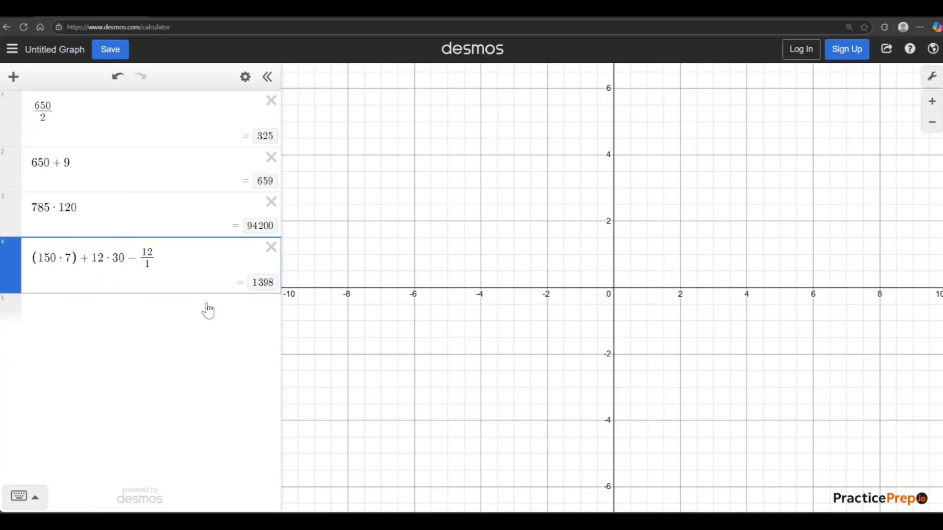
Delete all four calculations so the expression list is empty.
{"action": "left_click", "coordinate": [271, 250]}
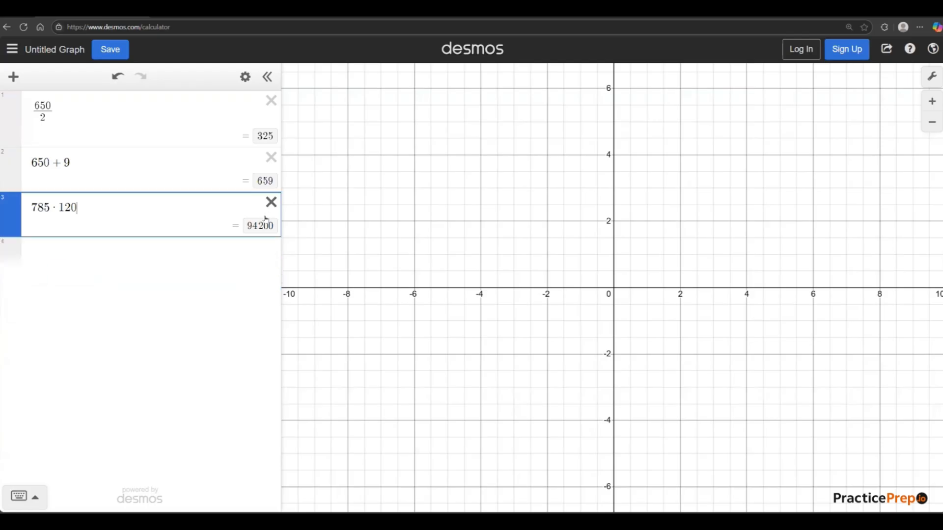
{"action": "left_click", "coordinate": [270, 202]}
{"action": "left_click", "coordinate": [271, 158]}
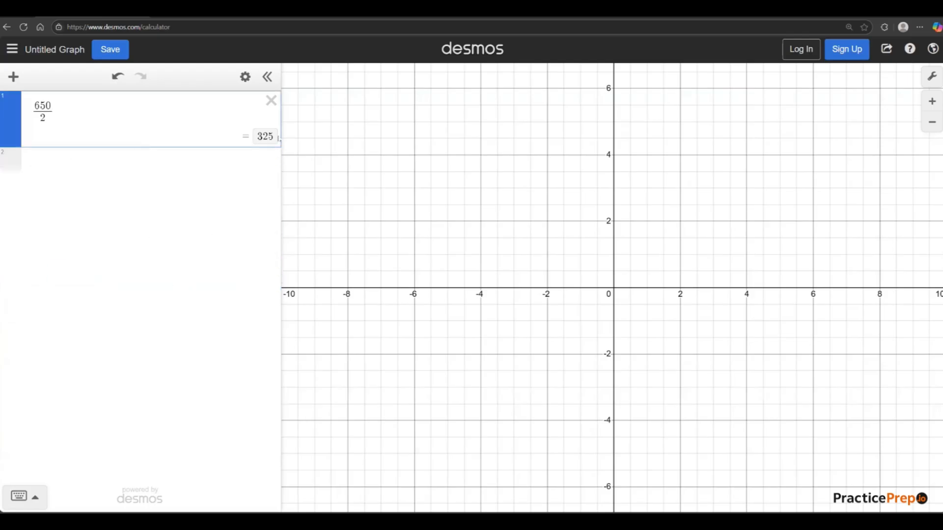
{"action": "left_click", "coordinate": [271, 102]}
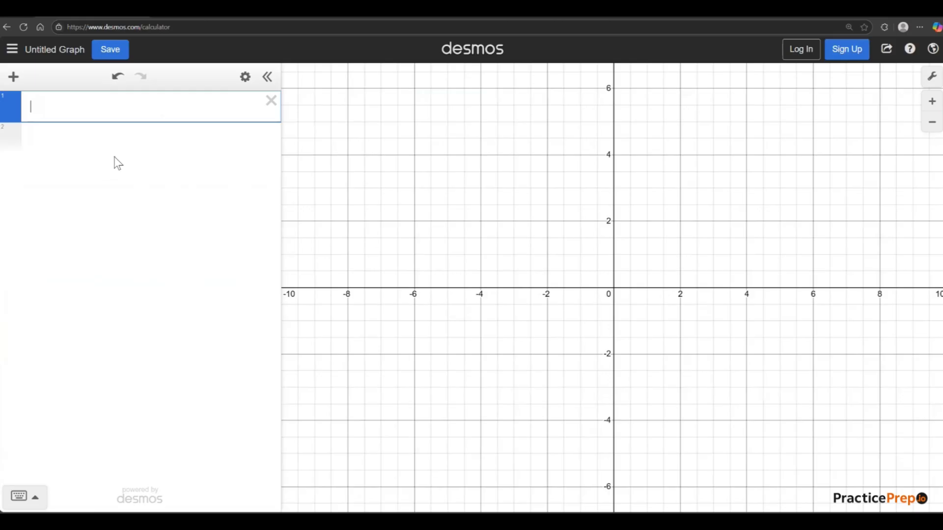
Undo the last three expression deletions, and delete the restored calculations again.
{"action": "left_click", "coordinate": [118, 85]}
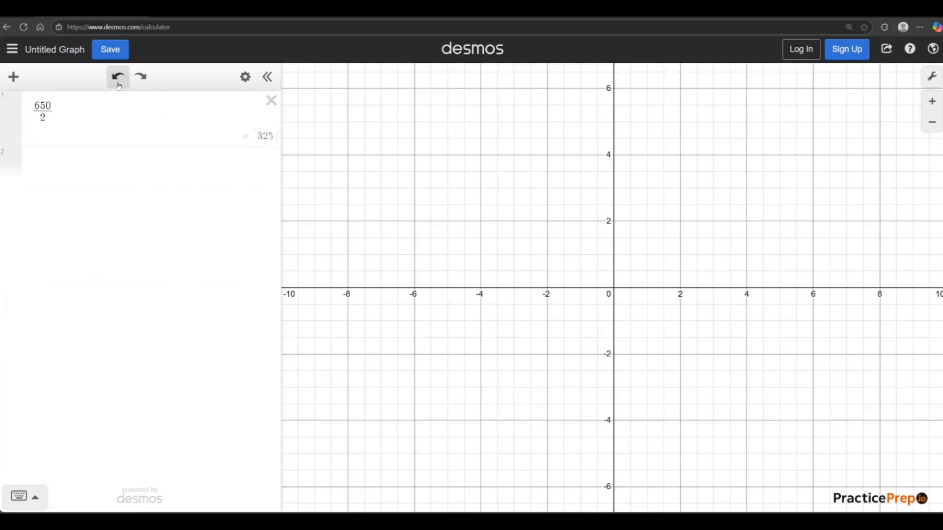
{"action": "left_click", "coordinate": [118, 79]}
{"action": "left_click", "coordinate": [118, 77]}
{"action": "left_click", "coordinate": [272, 101]}
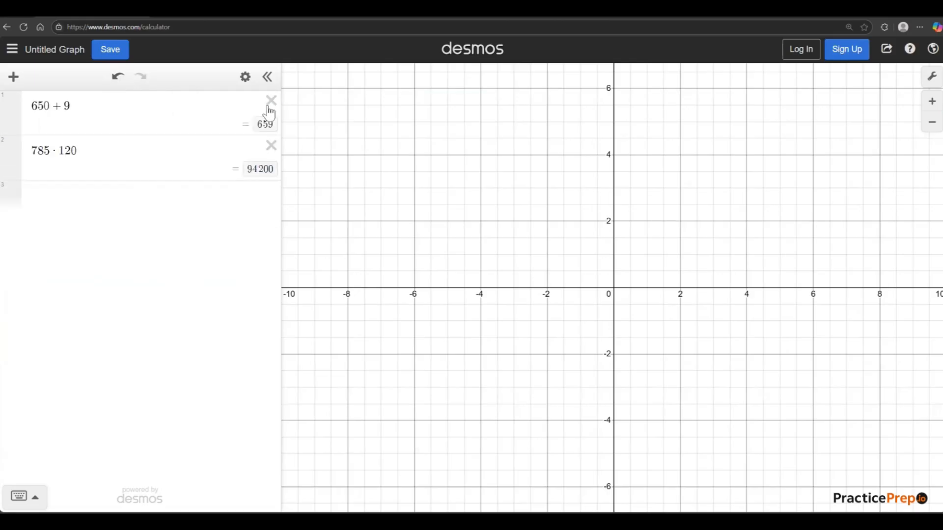
{"action": "left_click", "coordinate": [270, 101]}
{"action": "left_click", "coordinate": [271, 102]}
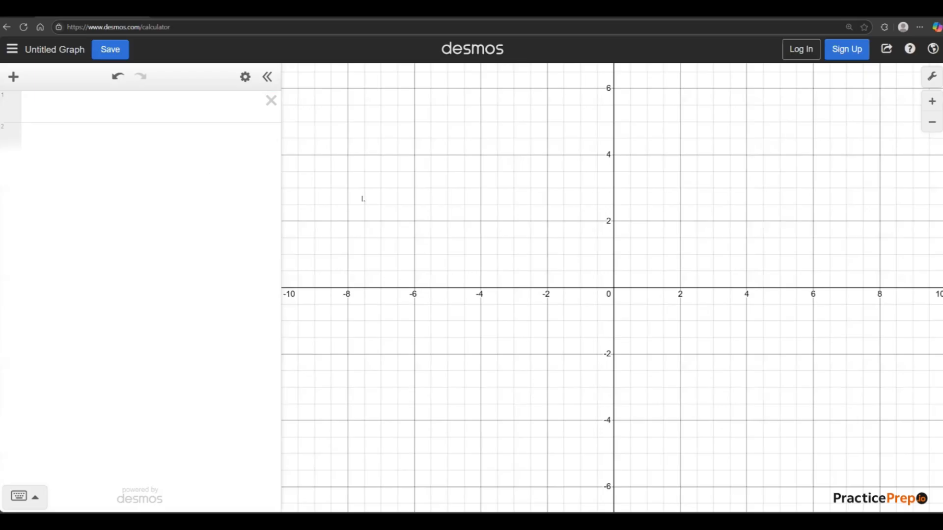
Examine how the axis scale of the empty coordinate plane changes at wider and closer zoom levels.
{"action": "scroll", "coordinate": [614, 250], "scroll_direction": "down", "scroll_amount": 1}
{"action": "scroll", "coordinate": [672, 292], "scroll_direction": "down", "scroll_amount": 1}
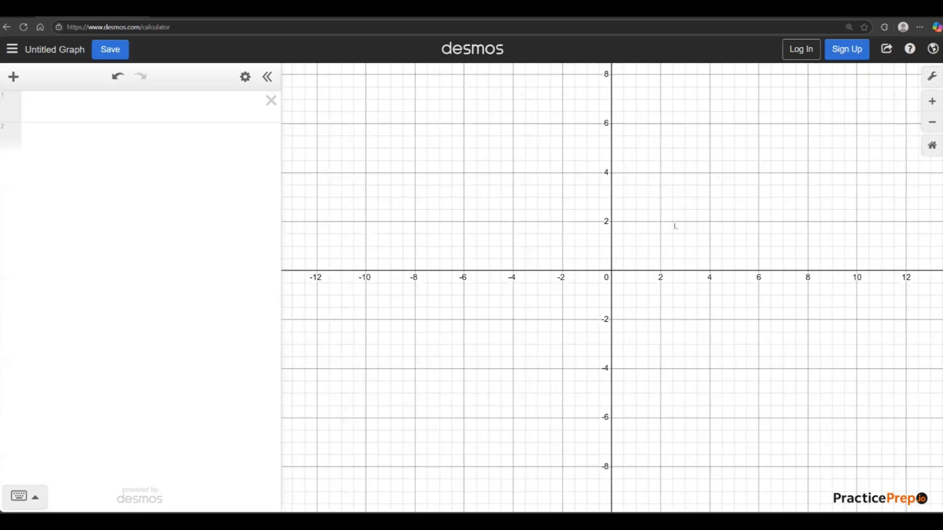
{"action": "scroll", "coordinate": [675, 226], "scroll_direction": "down", "scroll_amount": 5}
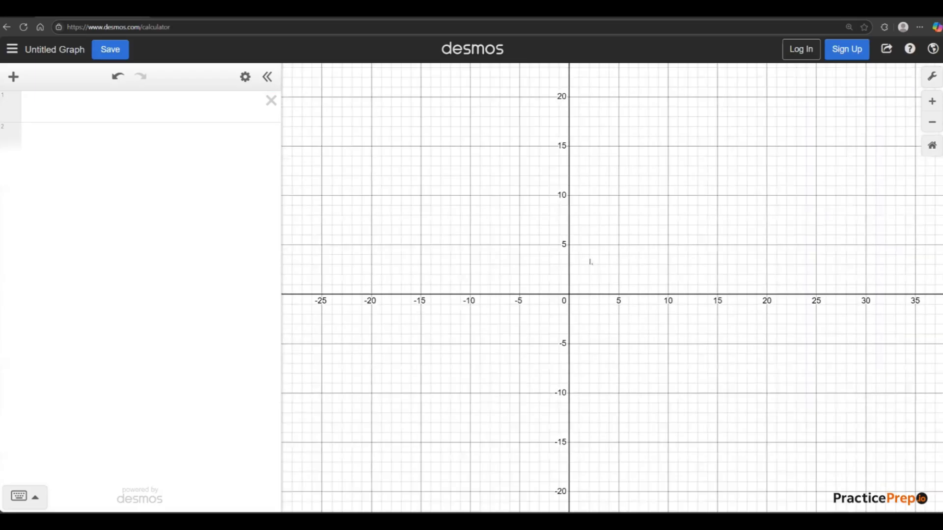
{"action": "scroll", "coordinate": [591, 263], "scroll_direction": "down", "scroll_amount": 5}
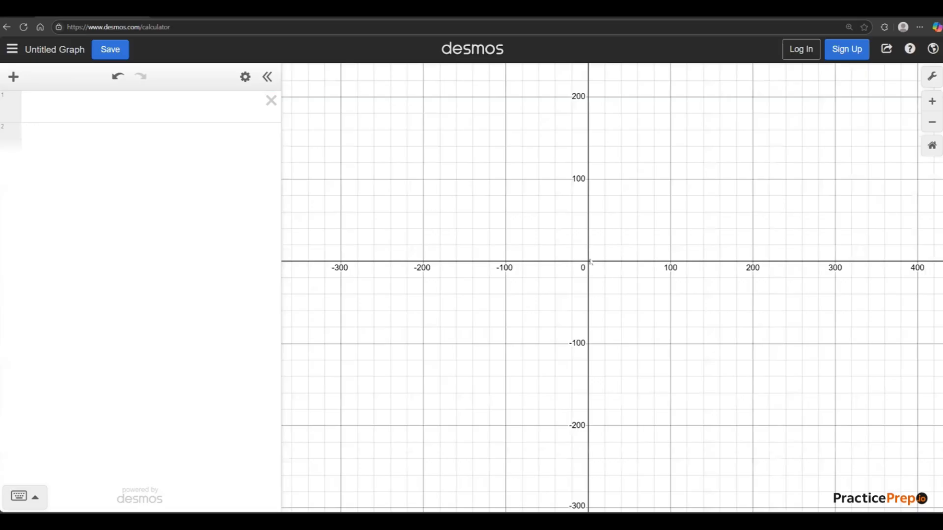
{"action": "scroll", "coordinate": [591, 262], "scroll_direction": "down", "scroll_amount": 3}
{"action": "scroll", "coordinate": [592, 265], "scroll_direction": "up", "scroll_amount": 1}
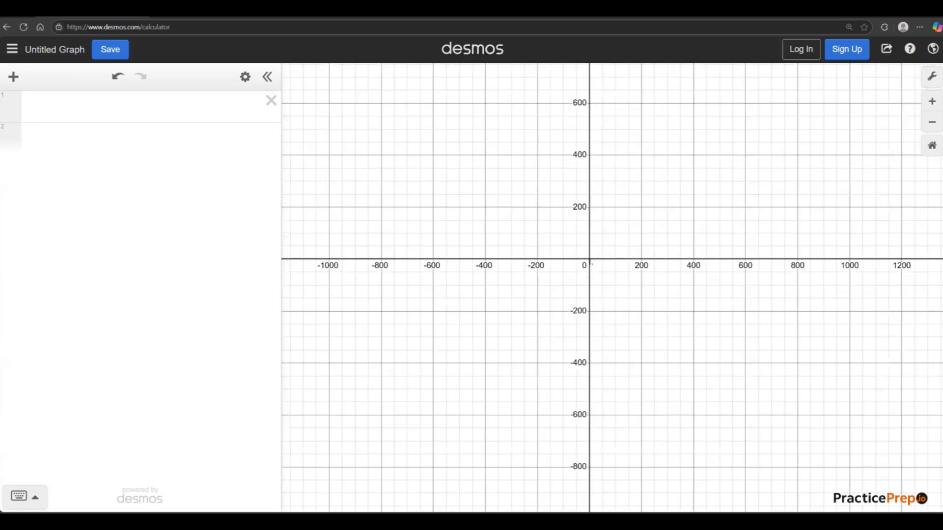
{"action": "scroll", "coordinate": [592, 264], "scroll_direction": "up", "scroll_amount": 2}
{"action": "scroll", "coordinate": [591, 264], "scroll_direction": "up", "scroll_amount": 2}
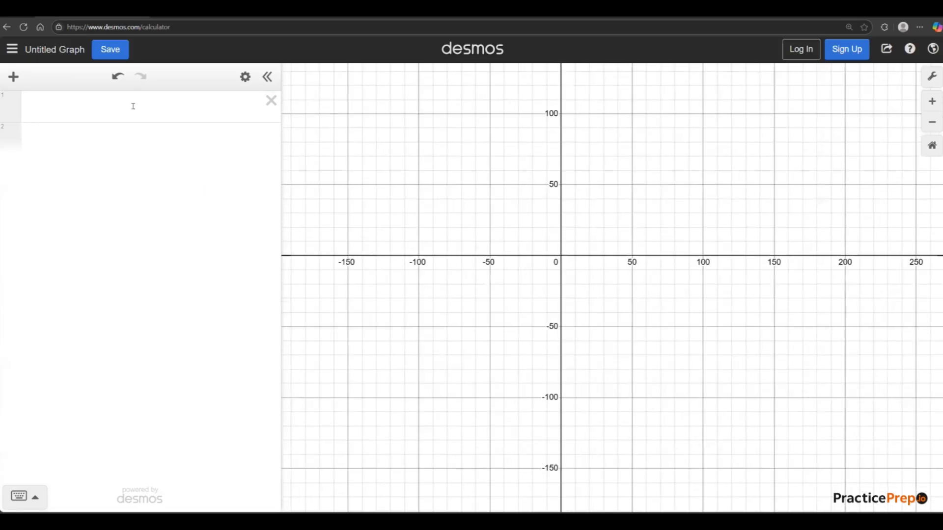
Graph the quadratic y = x^2 + 3x + 3 on the first expression line.
{"action": "left_click", "coordinate": [133, 106]}
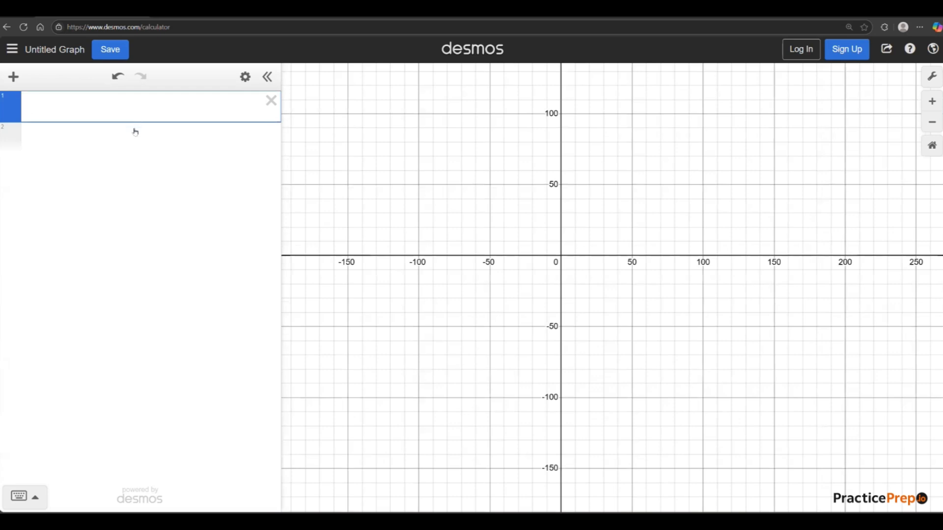
{"action": "type", "text": "y = x%"}
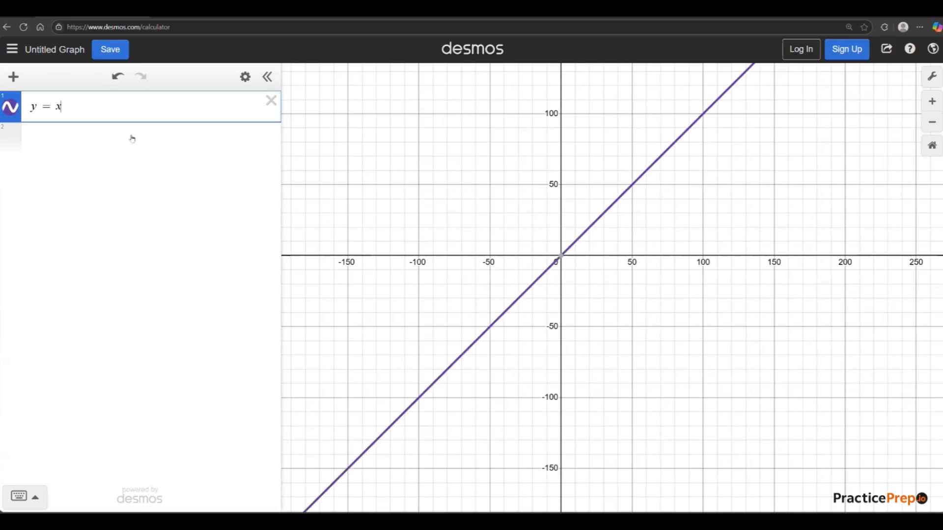
{"action": "key", "text": "BackSpace"}
{"action": "key", "text": "BackSpace"}
{"action": "type", "text": "x^2"}
{"action": "key", "text": "Right"}
{"action": "type", "text": "+3x+3"}
{"action": "scroll", "coordinate": [589, 265], "scroll_direction": "up", "scroll_amount": 1}
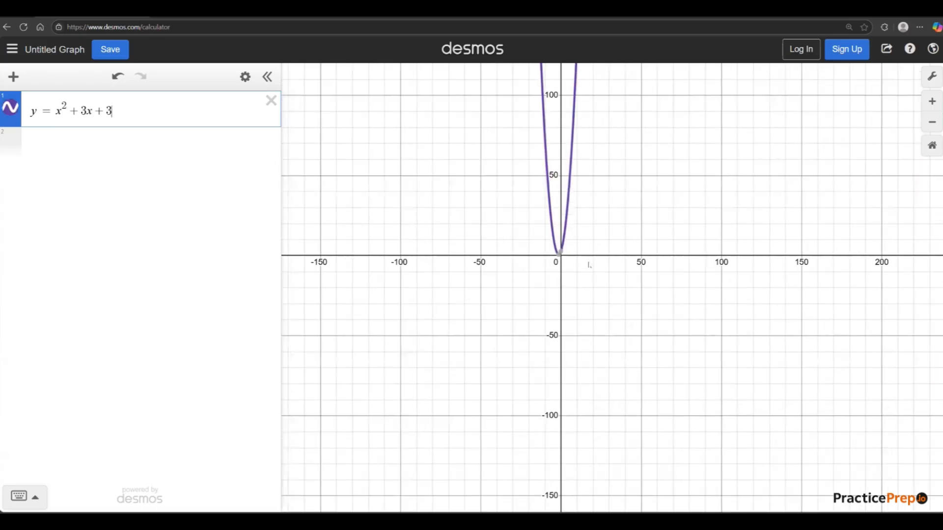
{"action": "scroll", "coordinate": [589, 266], "scroll_direction": "up", "scroll_amount": 3}
{"action": "scroll", "coordinate": [573, 279], "scroll_direction": "up", "scroll_amount": 2}
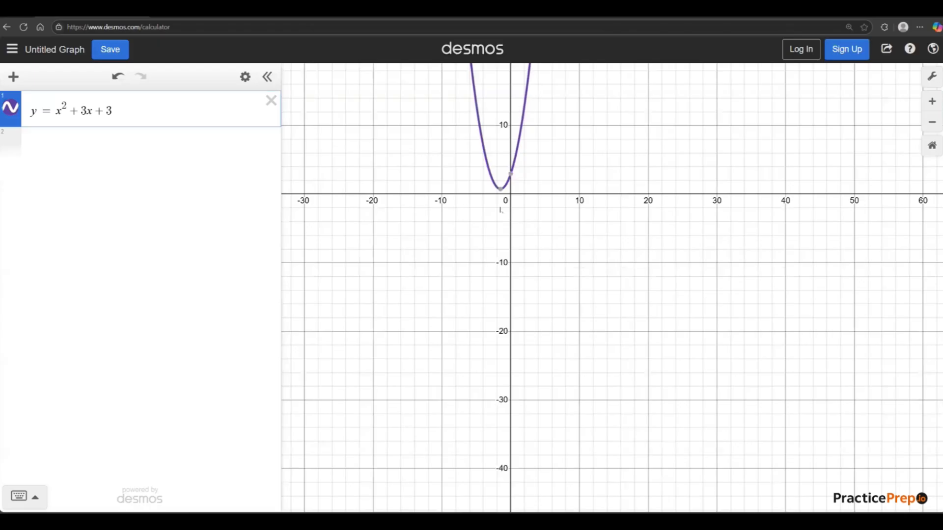
{"action": "scroll", "coordinate": [486, 164], "scroll_direction": "up", "scroll_amount": 2}
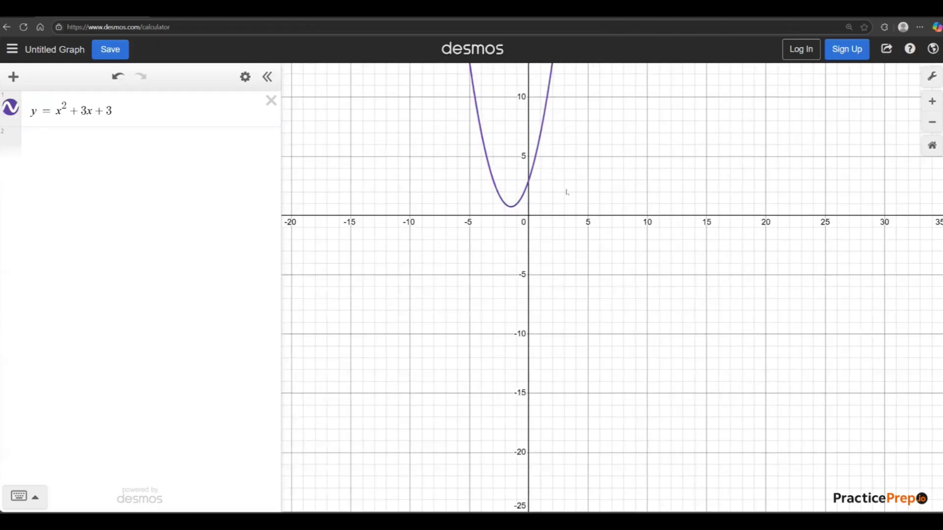
Change the constant term of the graphed quadratic to -10.
{"action": "left_click_drag", "start_coordinate": [568, 193], "coordinate": [571, 217]}
{"action": "left_click_drag", "start_coordinate": [444, 148], "coordinate": [445, 164]}
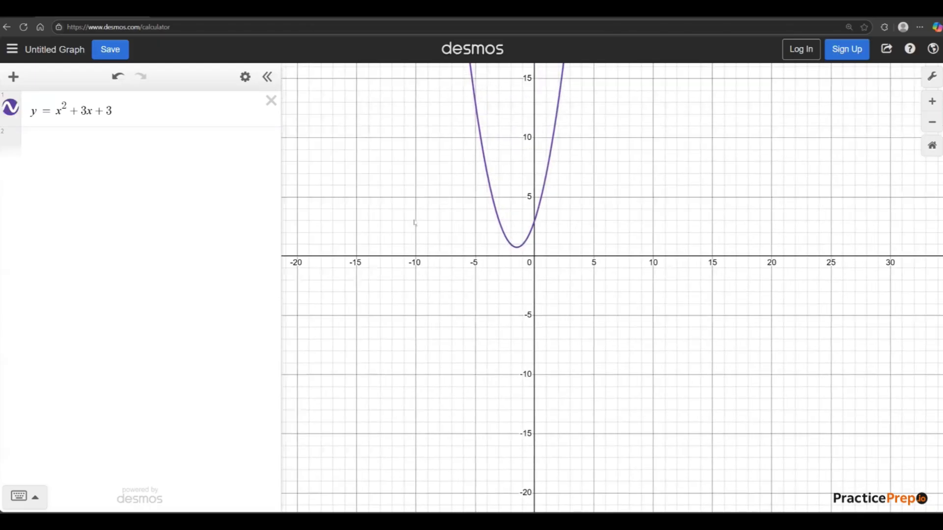
{"action": "left_click", "coordinate": [146, 111]}
{"action": "key", "text": "BackSpace"}
{"action": "type", "text": "-10"}
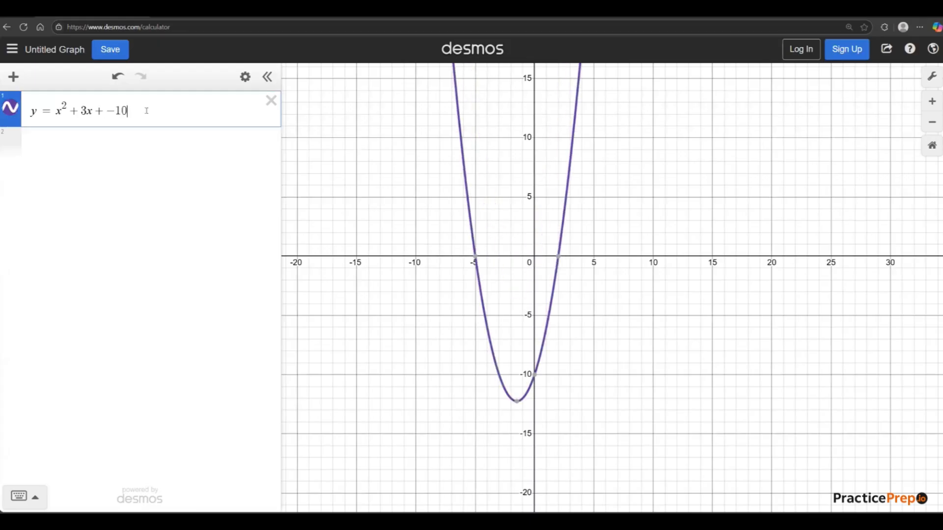
Show the coordinates of the parabola's two x-intercepts, its y-intercept and its vertex, toggling the point labels off and on.
{"action": "left_click", "coordinate": [559, 256]}
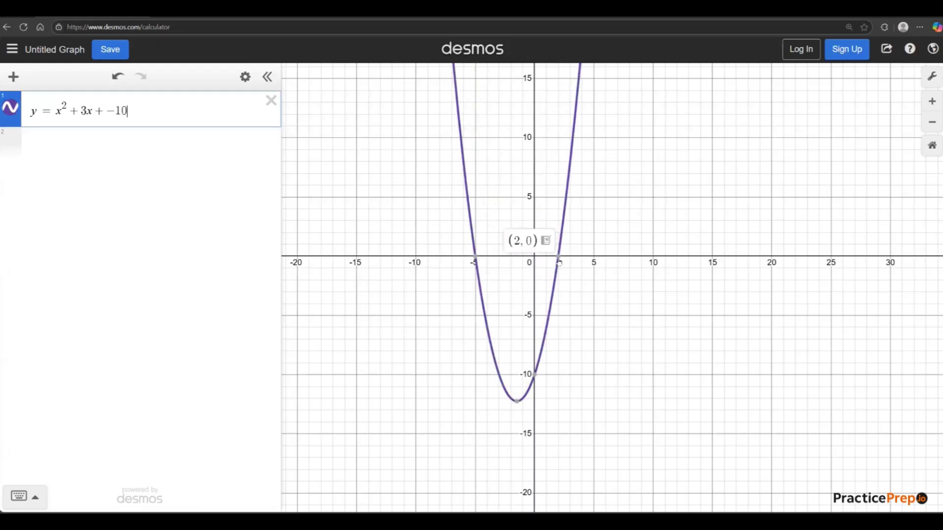
{"action": "left_click", "coordinate": [475, 257]}
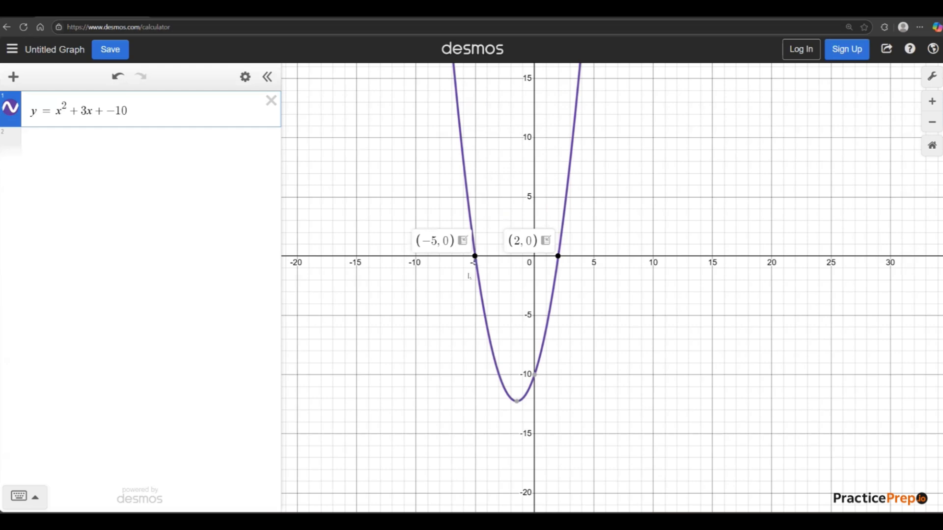
{"action": "left_click", "coordinate": [534, 374]}
{"action": "left_click", "coordinate": [516, 401]}
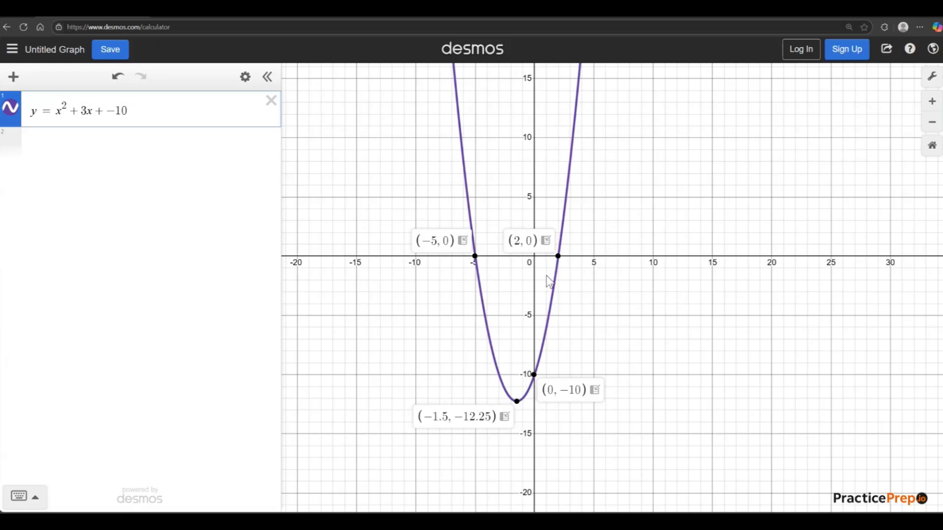
{"action": "left_click", "coordinate": [476, 257]}
{"action": "left_click", "coordinate": [557, 258]}
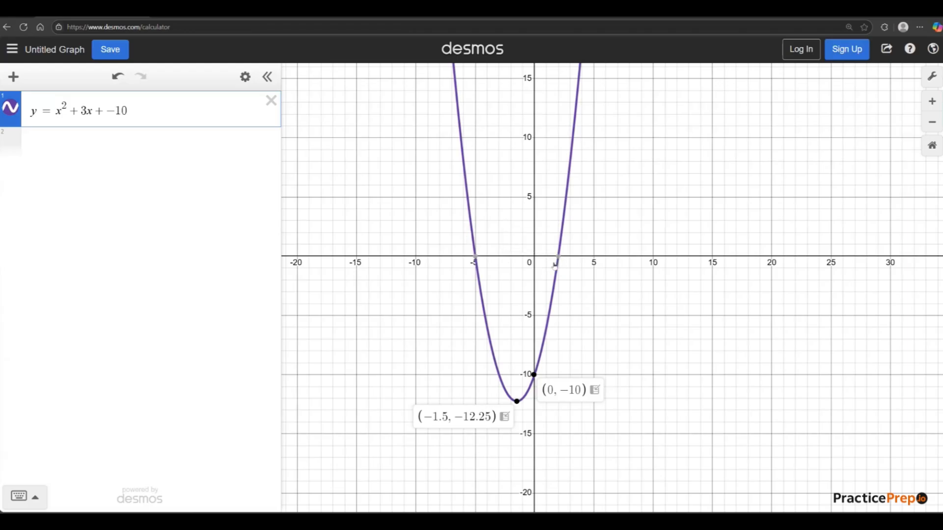
{"action": "left_click", "coordinate": [475, 257]}
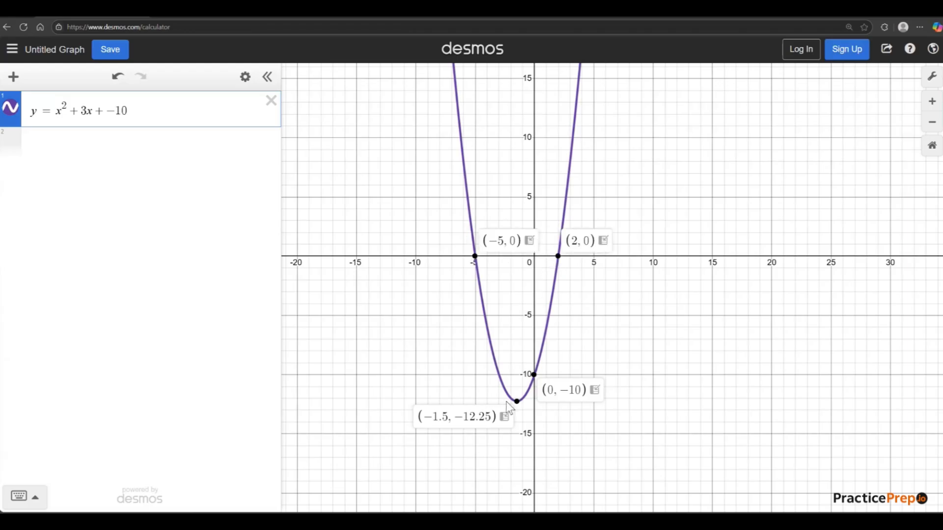
{"action": "left_click", "coordinate": [535, 375]}
{"action": "left_click", "coordinate": [535, 375]}
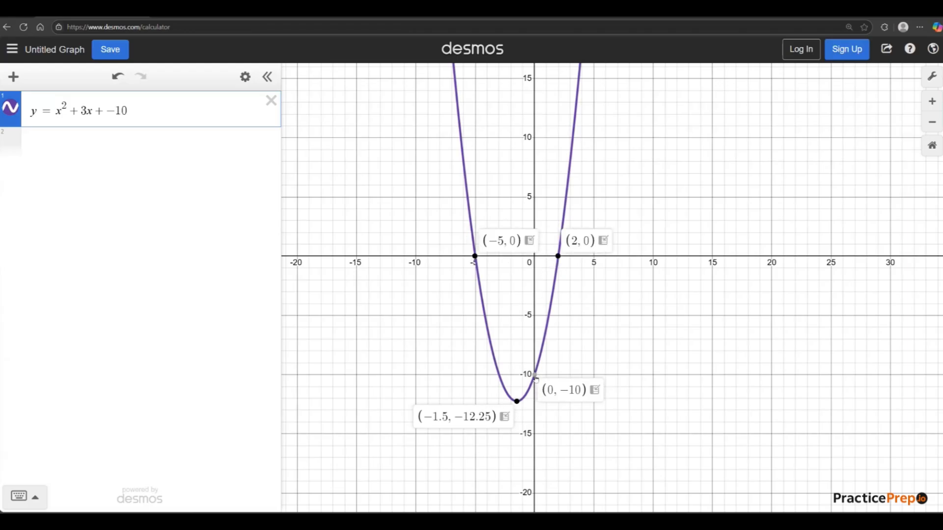
{"action": "left_click", "coordinate": [517, 402]}
{"action": "left_click", "coordinate": [517, 402]}
Export the parabola's negative x-intercept to the expression list with the label "first root", and delete the exported point.
{"action": "left_click", "coordinate": [530, 240]}
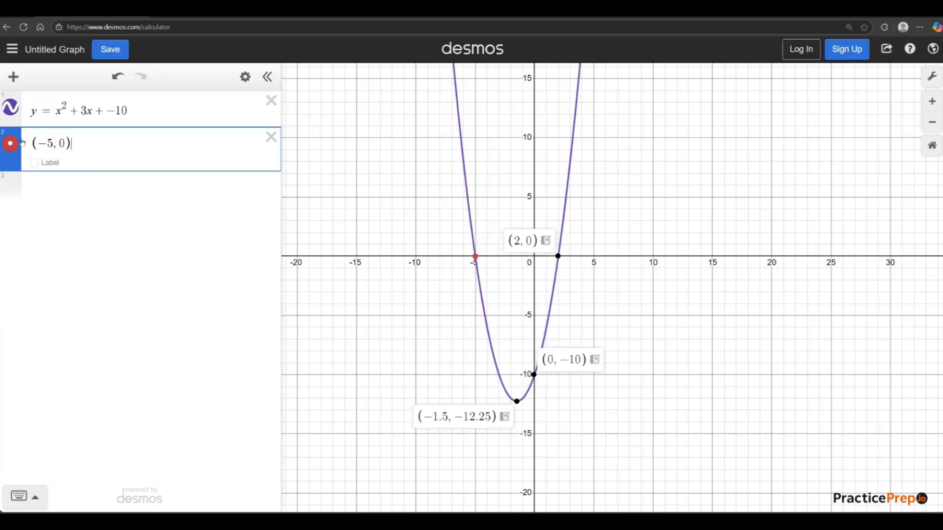
{"action": "left_click_drag", "start_coordinate": [34, 142], "coordinate": [55, 145]}
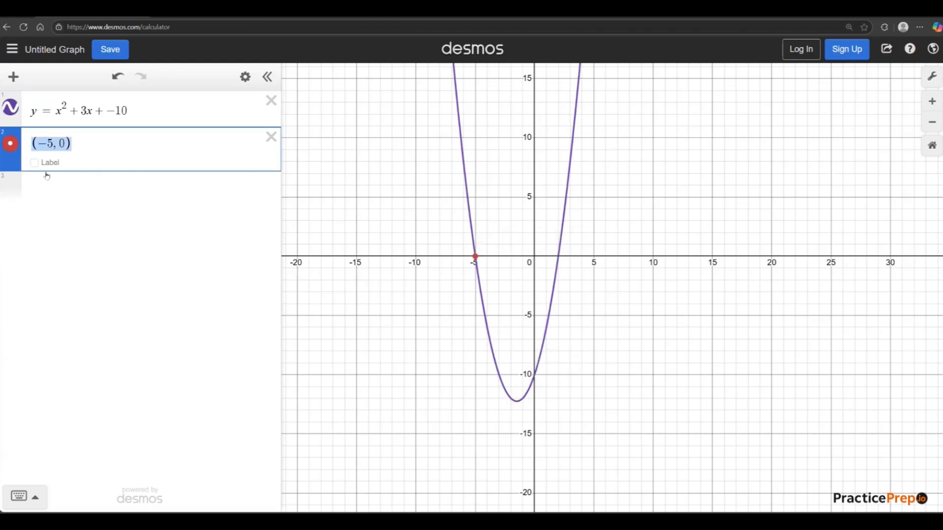
{"action": "left_click", "coordinate": [34, 162]}
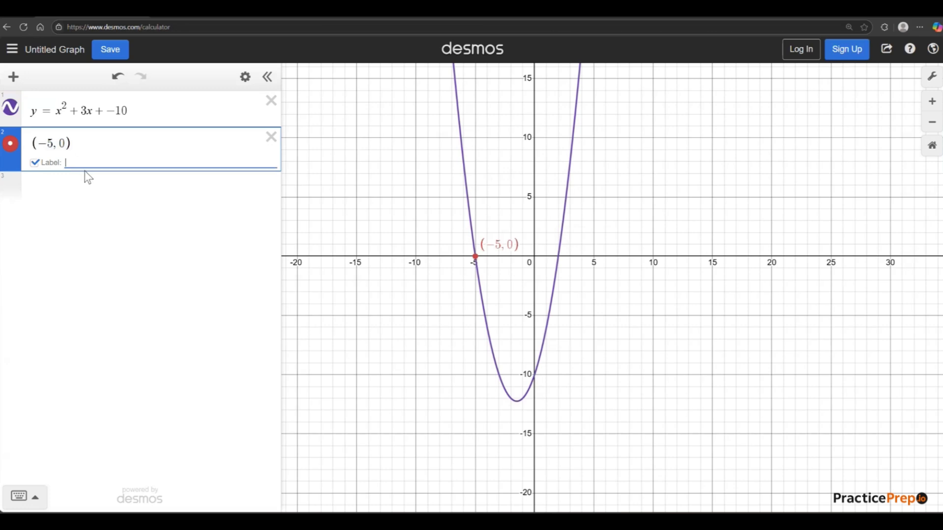
{"action": "type", "text": "first rp"}
{"action": "key", "text": "BackSpace"}
{"action": "type", "text": "oot"}
{"action": "left_click", "coordinate": [271, 137]}
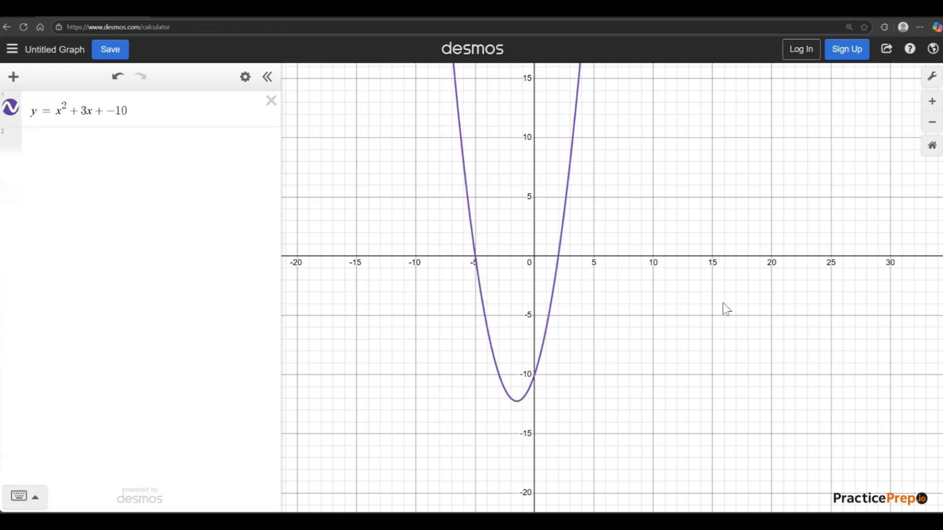
Export the parabola's positive x-intercept to the expression list with its coordinate label turned on, and delete the exported point.
{"action": "left_click", "coordinate": [560, 257]}
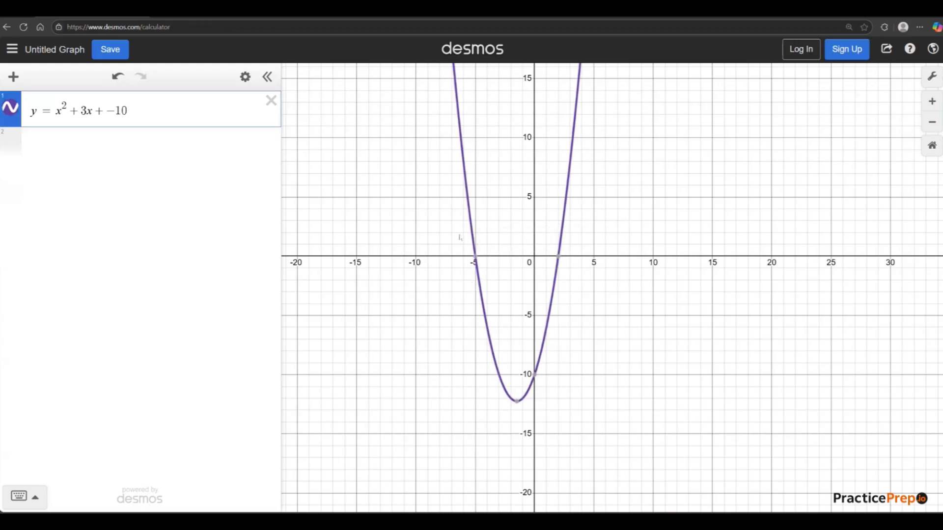
{"action": "left_click", "coordinate": [558, 256]}
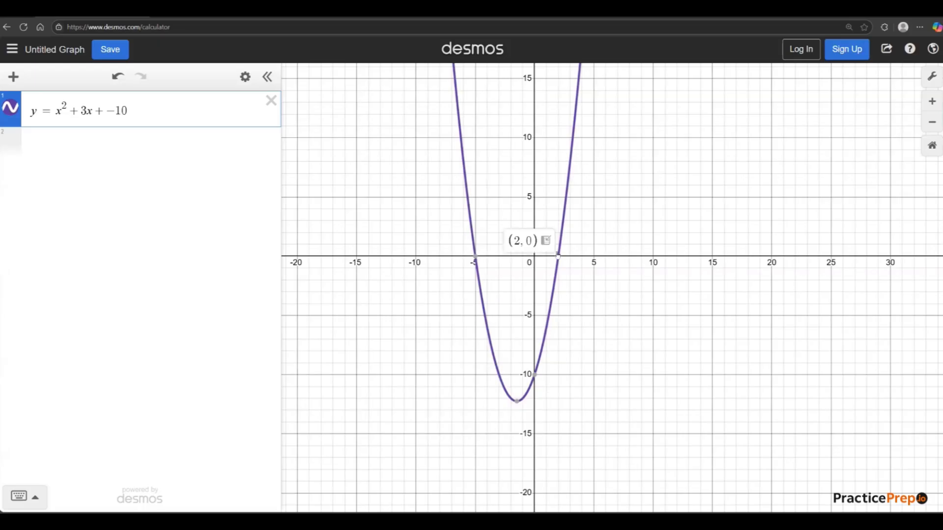
{"action": "left_click", "coordinate": [546, 242]}
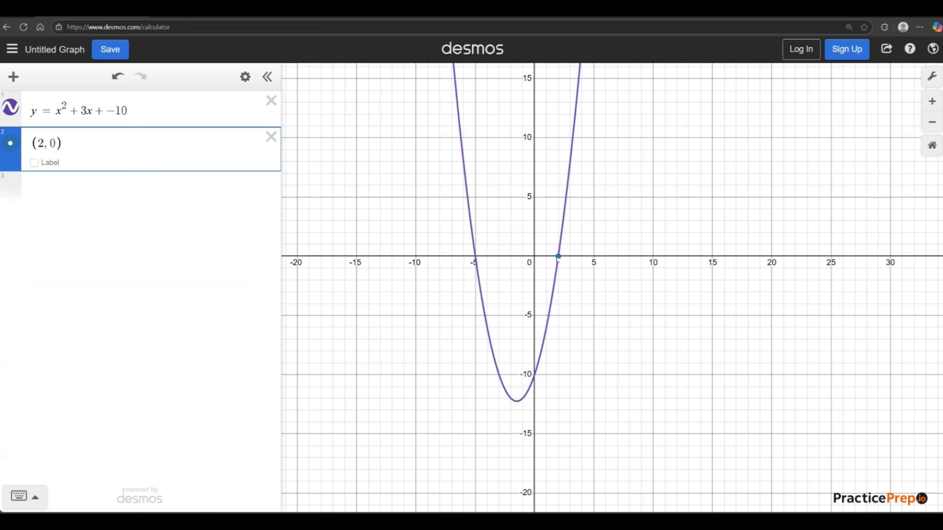
{"action": "scroll", "coordinate": [559, 257], "scroll_direction": "up", "scroll_amount": 1}
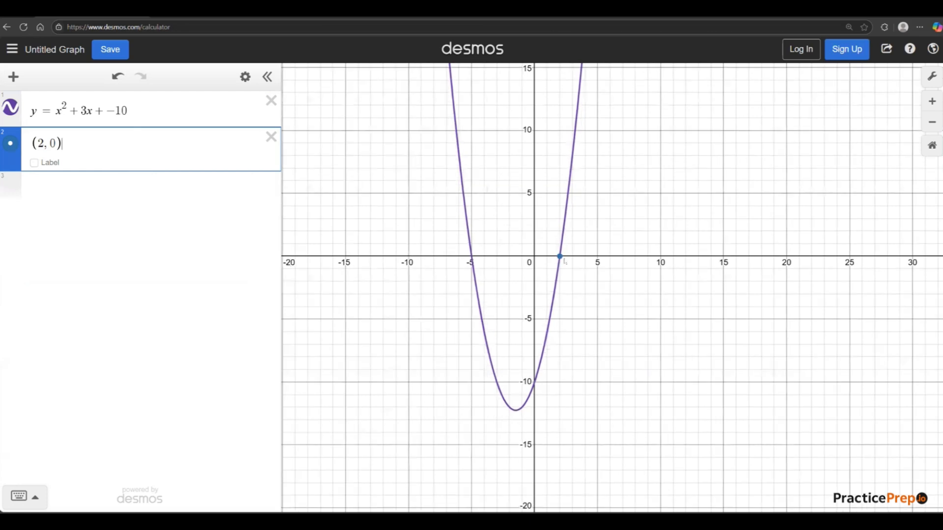
{"action": "scroll", "coordinate": [563, 261], "scroll_direction": "up", "scroll_amount": 1}
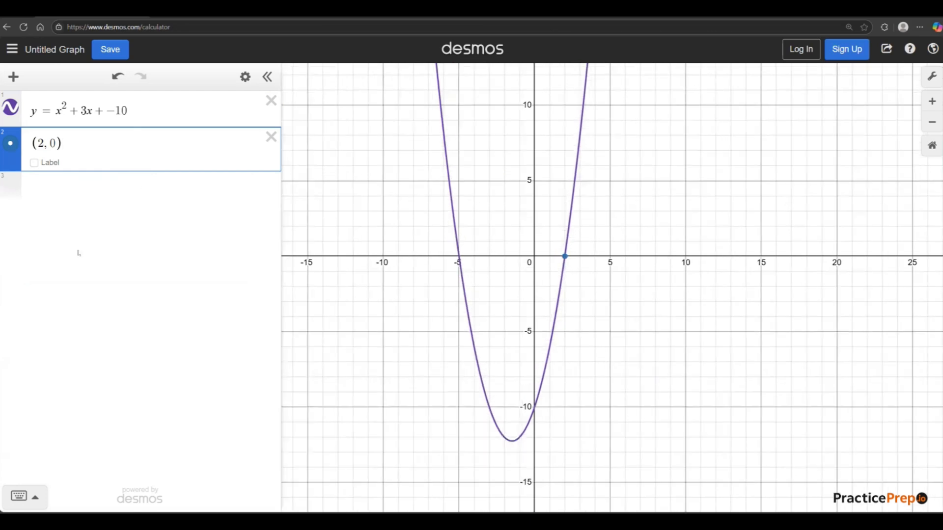
{"action": "left_click", "coordinate": [8, 154]}
{"action": "left_click", "coordinate": [4, 150]}
{"action": "left_click", "coordinate": [35, 163]}
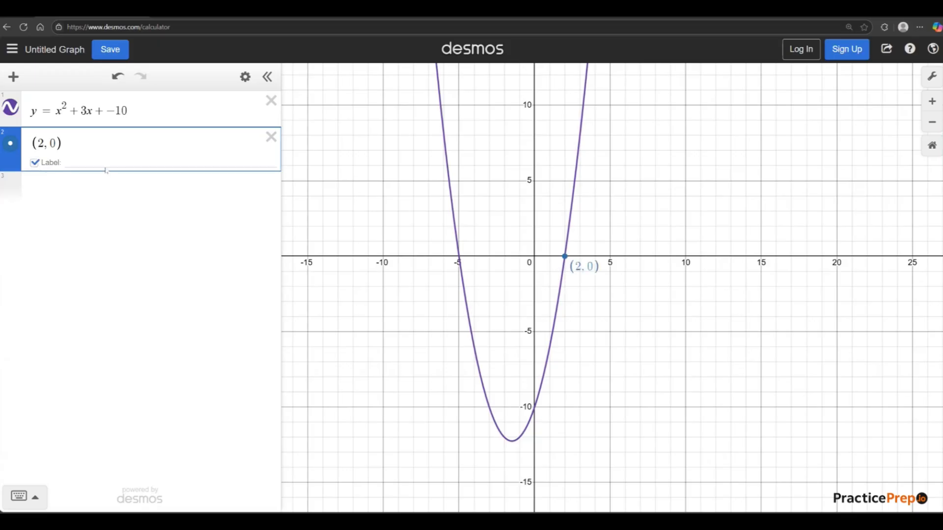
{"action": "left_click", "coordinate": [271, 139]}
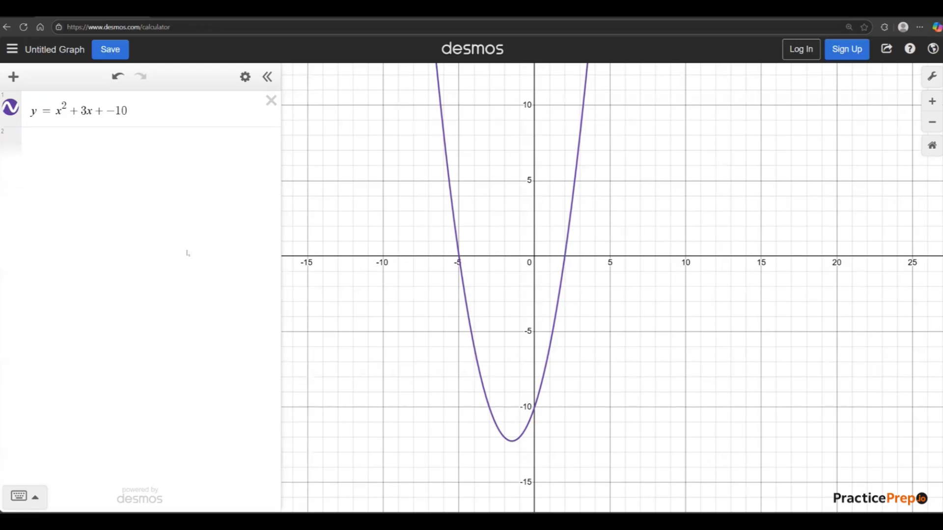
Graph the line y = 3x on the second expression line.
{"action": "left_click", "coordinate": [98, 149]}
{"action": "type", "text": "y = 3x"}
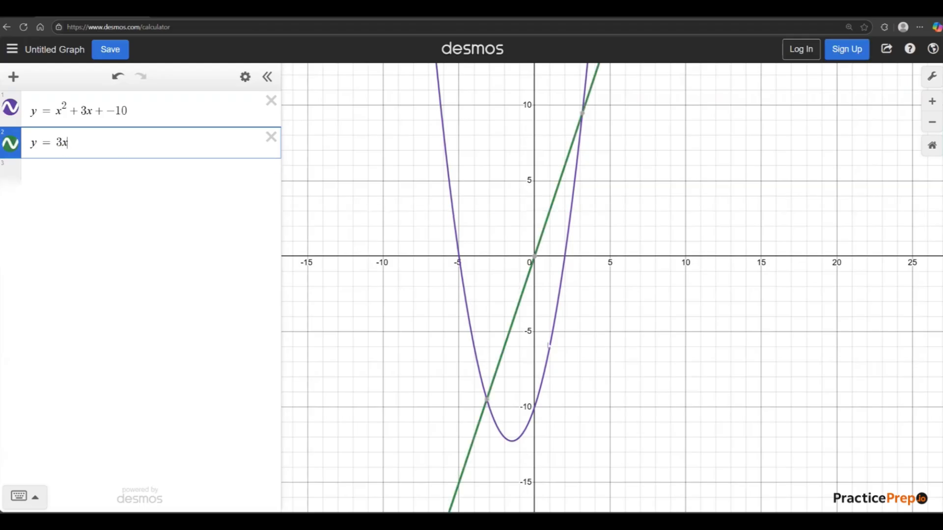
Show the coordinates of both intersection points between the line and the parabola, and clear the point selection.
{"action": "scroll", "coordinate": [551, 354], "scroll_direction": "down", "scroll_amount": 1}
{"action": "scroll", "coordinate": [559, 362], "scroll_direction": "down", "scroll_amount": 2}
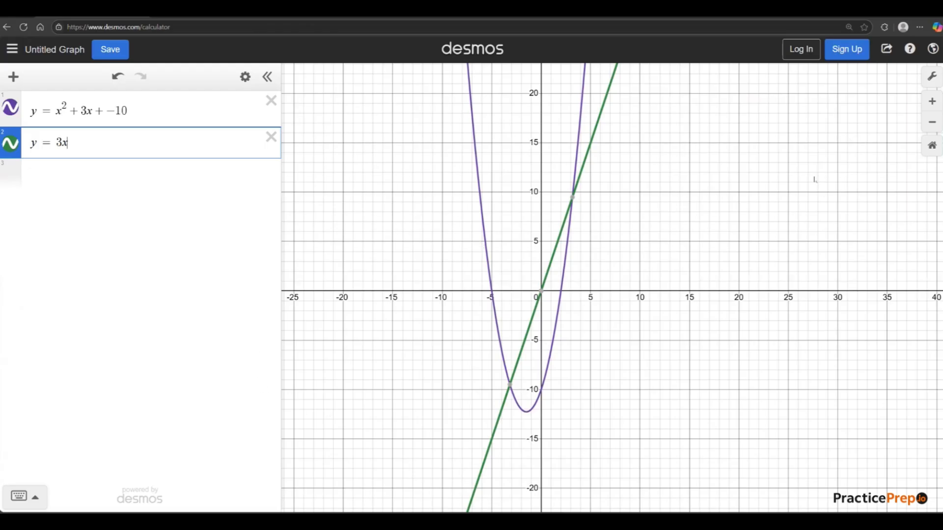
{"action": "left_click", "coordinate": [509, 385]}
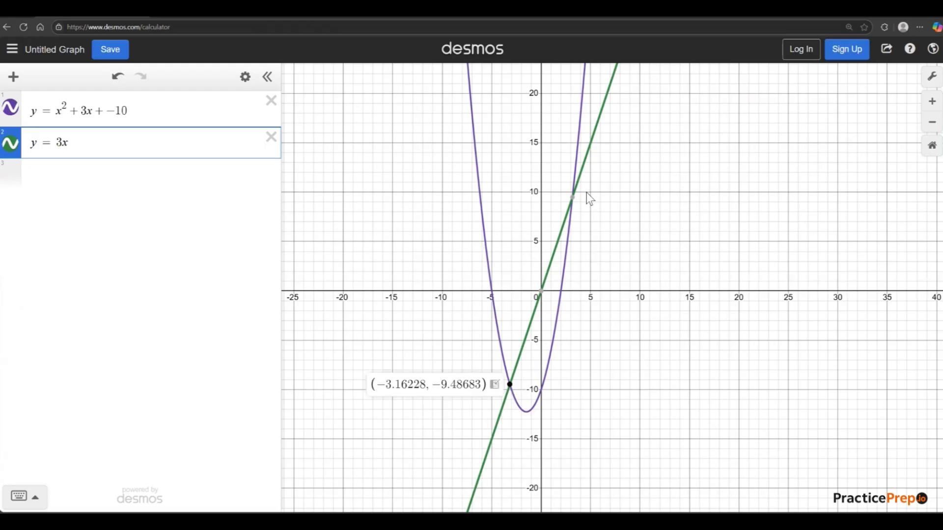
{"action": "left_click", "coordinate": [573, 197]}
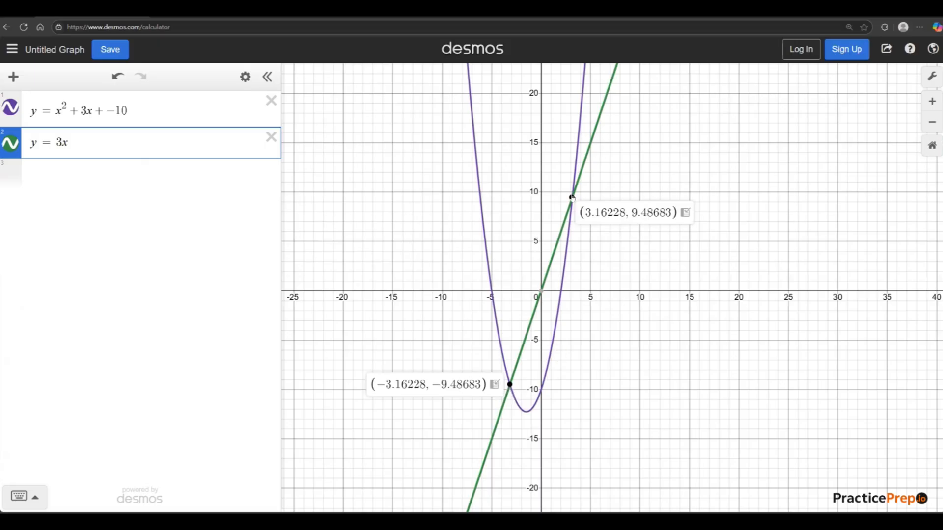
{"action": "left_click", "coordinate": [604, 399]}
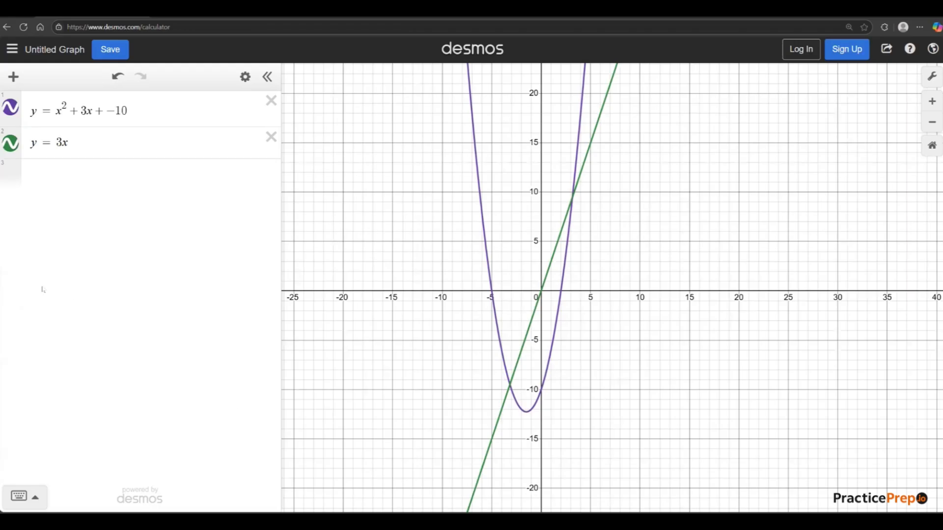
Hide the graphs of the line and the parabola in turn, and make both visible again.
{"action": "left_click", "coordinate": [10, 143]}
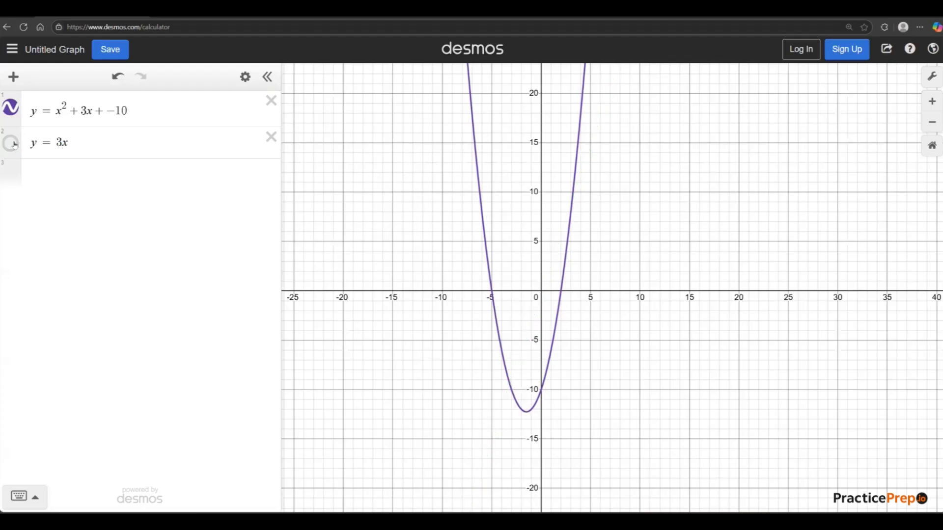
{"action": "left_click", "coordinate": [10, 108]}
{"action": "left_click", "coordinate": [18, 145]}
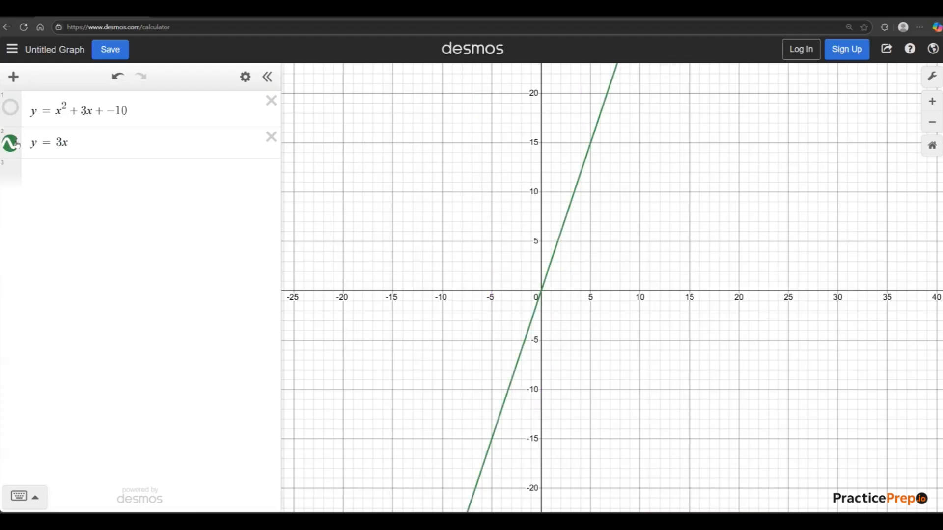
{"action": "left_click", "coordinate": [17, 144]}
{"action": "left_click", "coordinate": [18, 145]}
{"action": "left_click", "coordinate": [10, 108]}
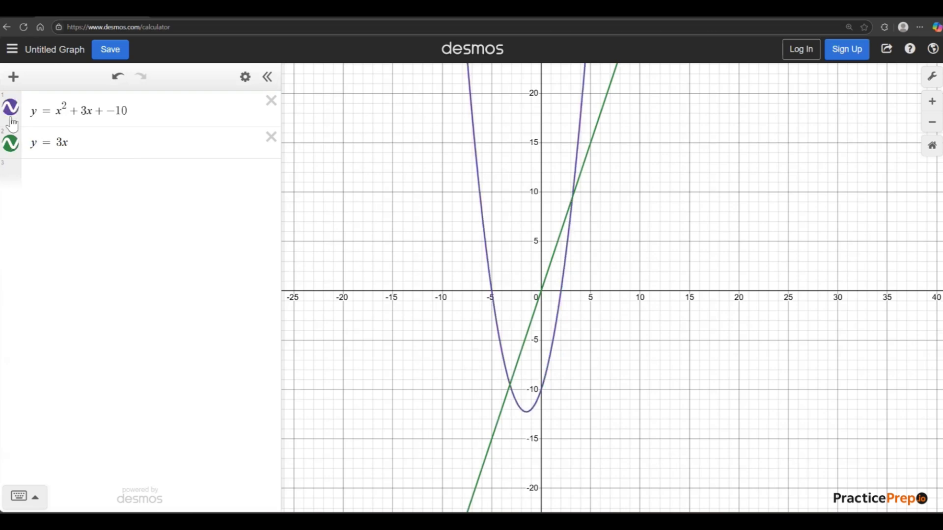
{"action": "left_click_drag", "start_coordinate": [546, 349], "coordinate": [502, 348]}
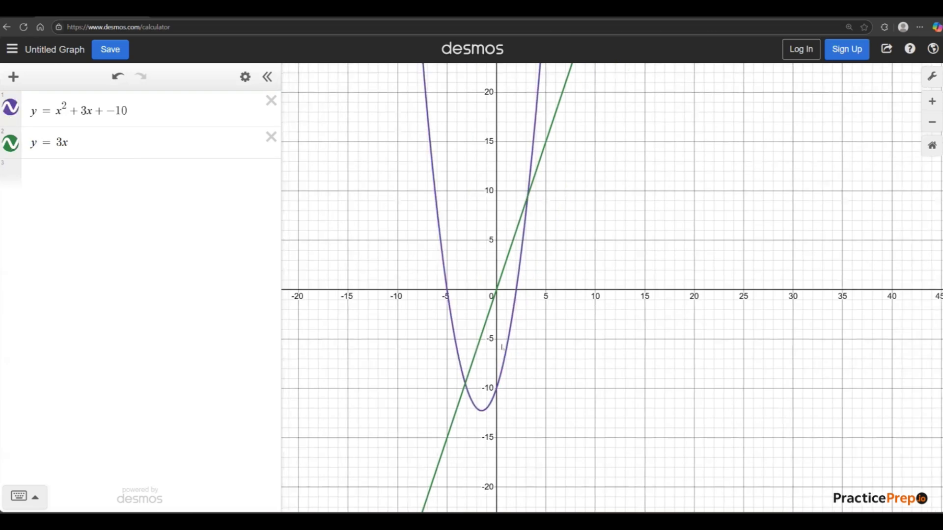
{"action": "left_click_drag", "start_coordinate": [431, 319], "coordinate": [478, 332]}
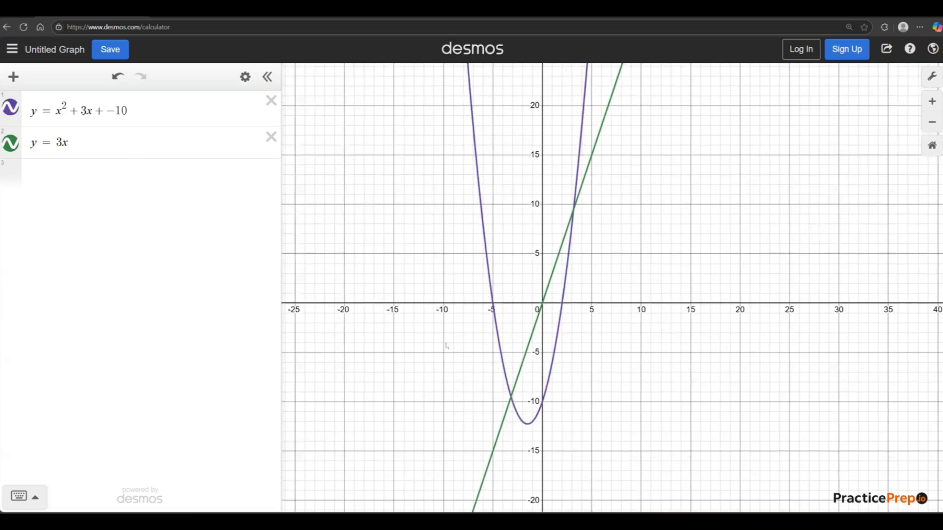
{"action": "left_click_drag", "start_coordinate": [567, 351], "coordinate": [538, 327]}
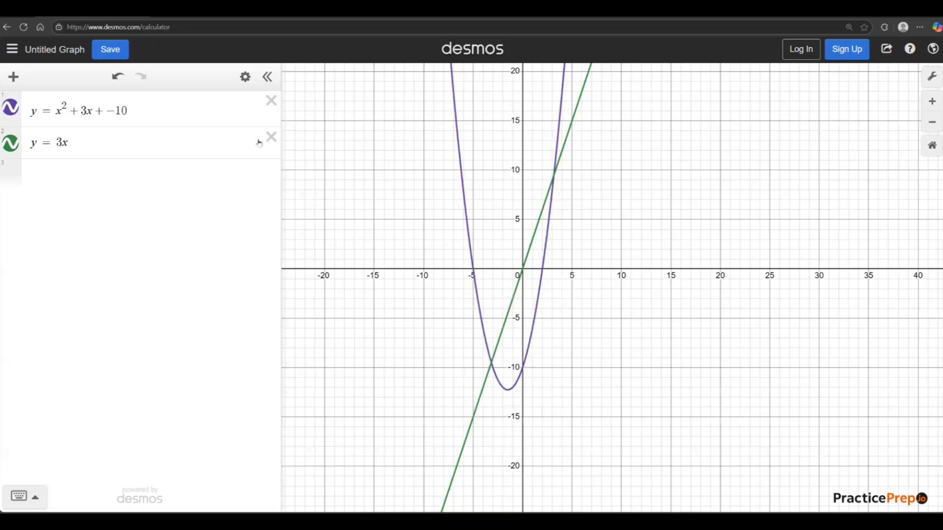
Delete the line and the quadratic so the expression list is empty.
{"action": "left_click", "coordinate": [128, 147]}
{"action": "key", "text": "ctrl+a"}
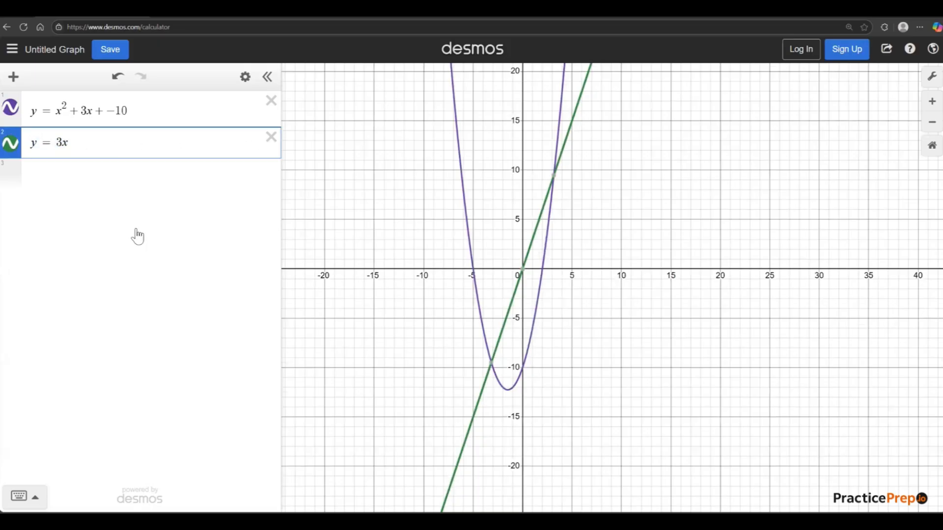
{"action": "left_click", "coordinate": [271, 138]}
{"action": "left_click", "coordinate": [271, 102]}
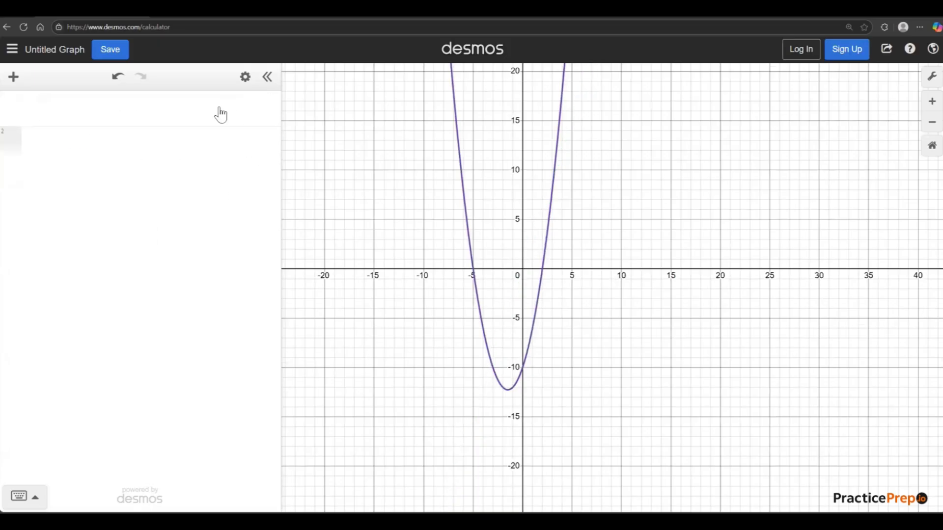
Graph the inequality y ≥ 2x + 3 on the first expression line, using the on-screen keypad for the inequality sign.
{"action": "type", "text": "y="}
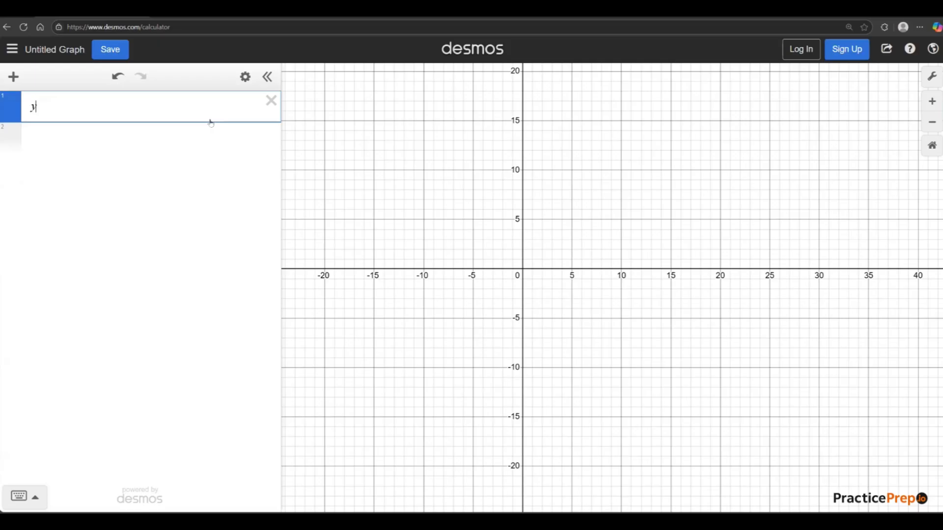
{"action": "key", "text": "BackSpace"}
{"action": "type", "text": "/"}
{"action": "key", "text": "BackSpace"}
{"action": "type", "text": ">"}
{"action": "left_click", "coordinate": [34, 498]}
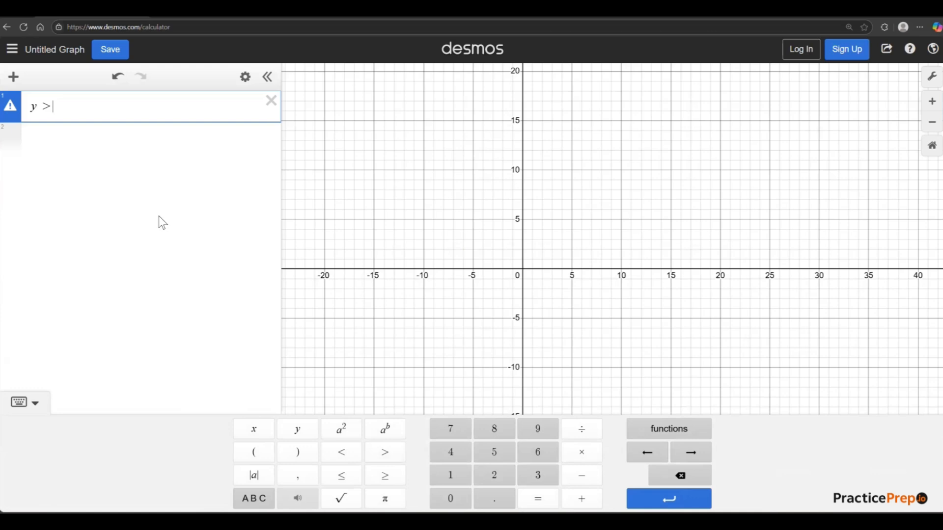
{"action": "key", "text": "BackSpace"}
{"action": "left_click", "coordinate": [392, 483]}
{"action": "type", "text": "2x+3"}
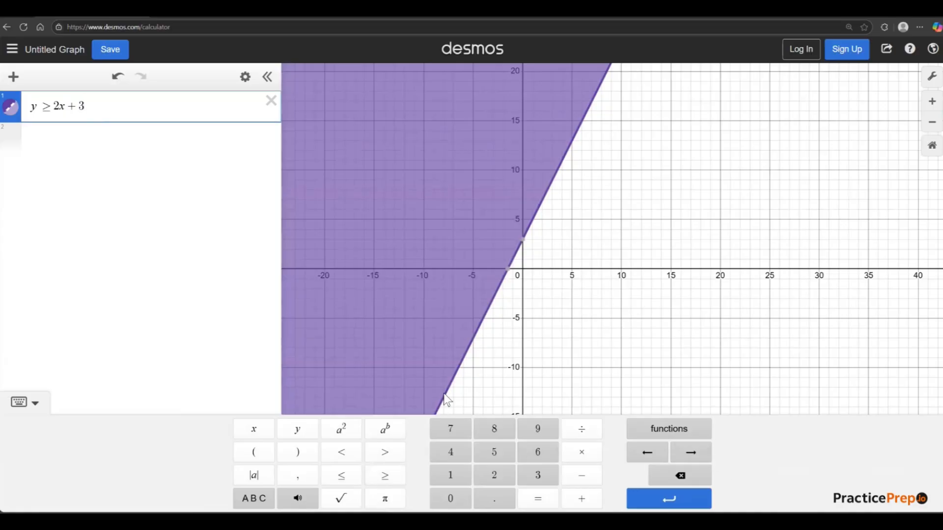
{"action": "left_click_drag", "start_coordinate": [52, 105], "coordinate": [87, 108]}
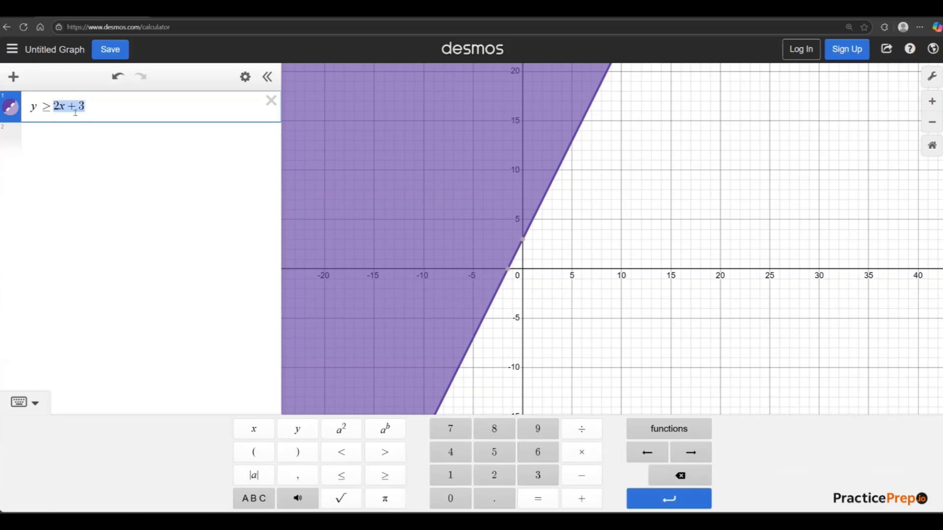
Hide the shaded graph of the inequality y ≥ 2x + 3 and make it visible again.
{"action": "left_click", "coordinate": [206, 269]}
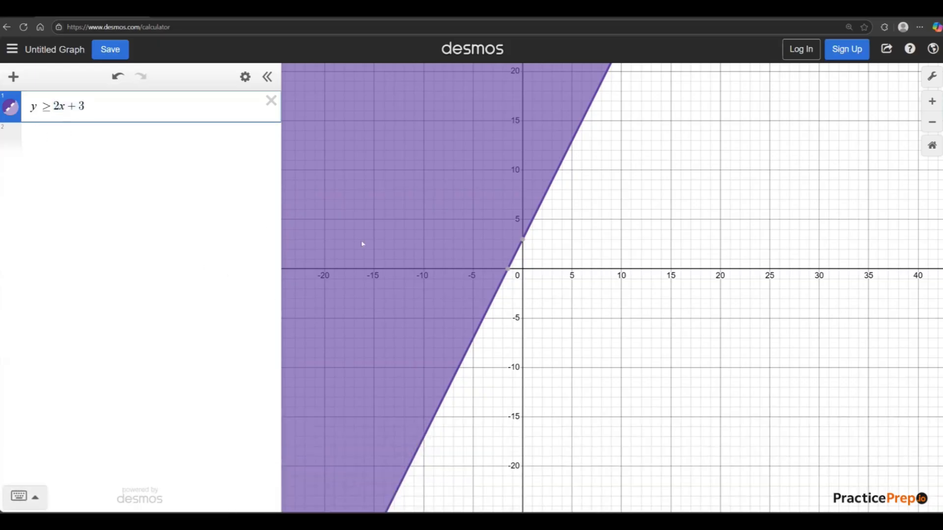
{"action": "left_click_drag", "start_coordinate": [97, 105], "coordinate": [17, 122]}
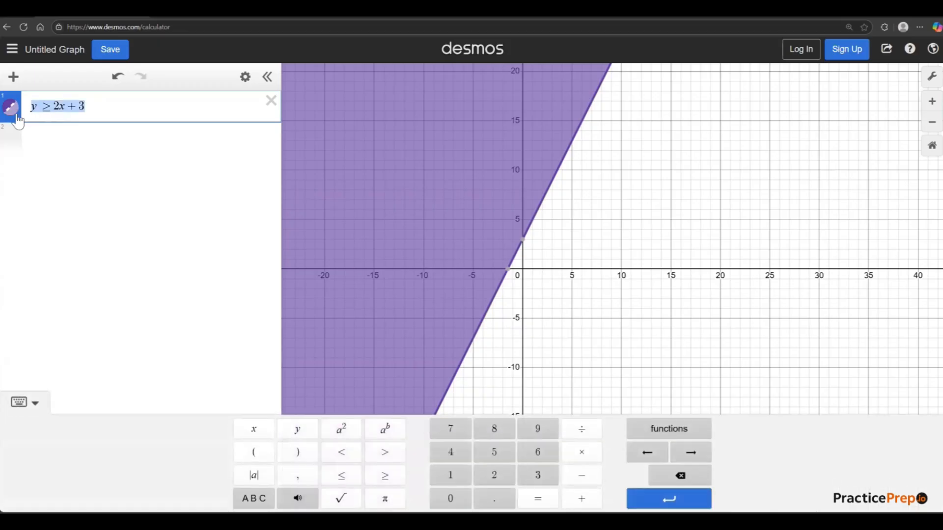
{"action": "left_click", "coordinate": [111, 262]}
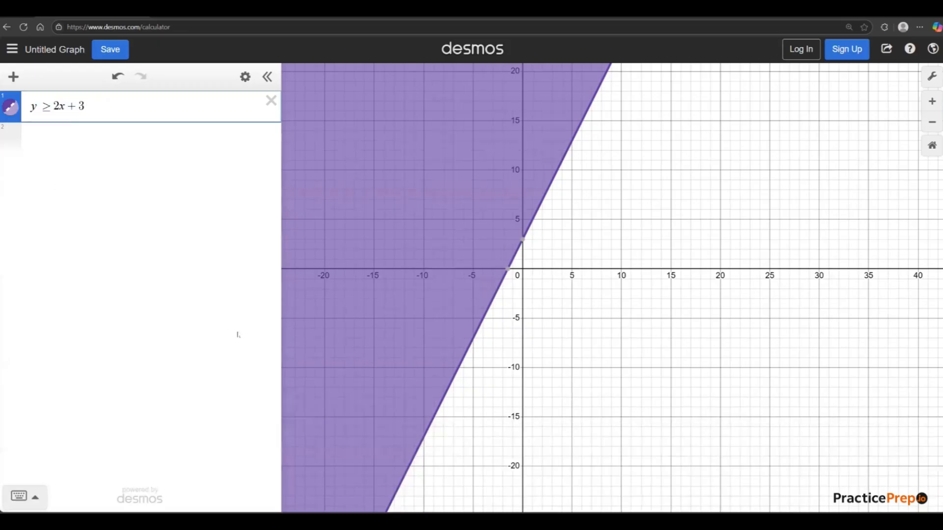
{"action": "left_click", "coordinate": [10, 108]}
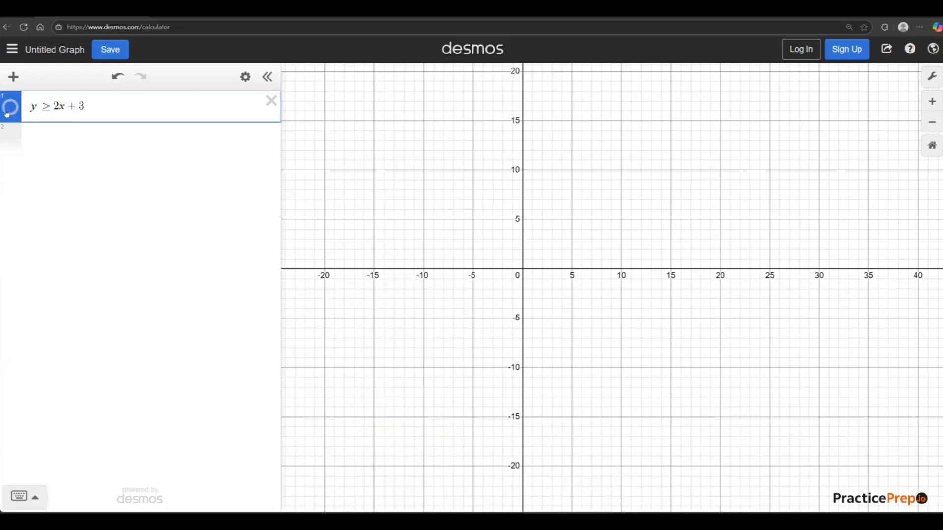
{"action": "left_click", "coordinate": [8, 112]}
Examine where the inequality's boundary line crosses the y-axis and the x-axis.
{"action": "scroll", "coordinate": [565, 280], "scroll_direction": "down", "scroll_amount": 1}
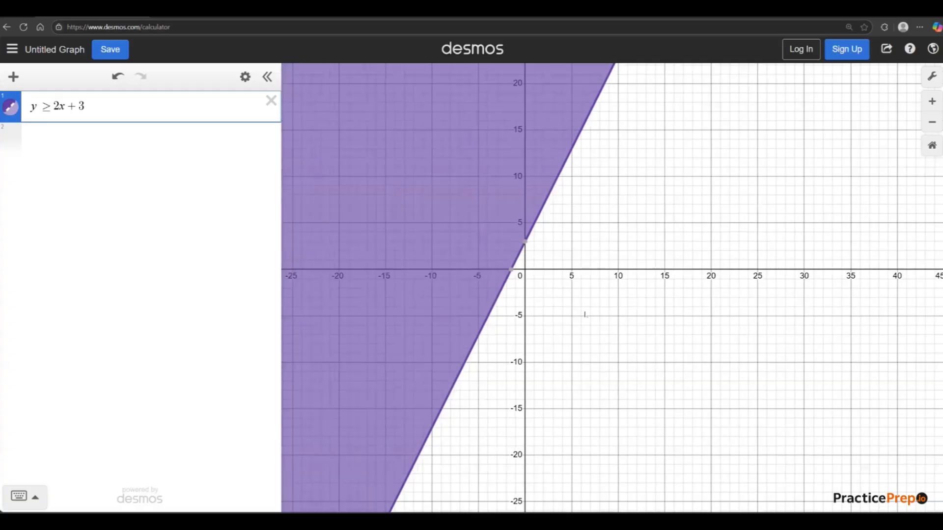
{"action": "scroll", "coordinate": [550, 300], "scroll_direction": "up", "scroll_amount": 1}
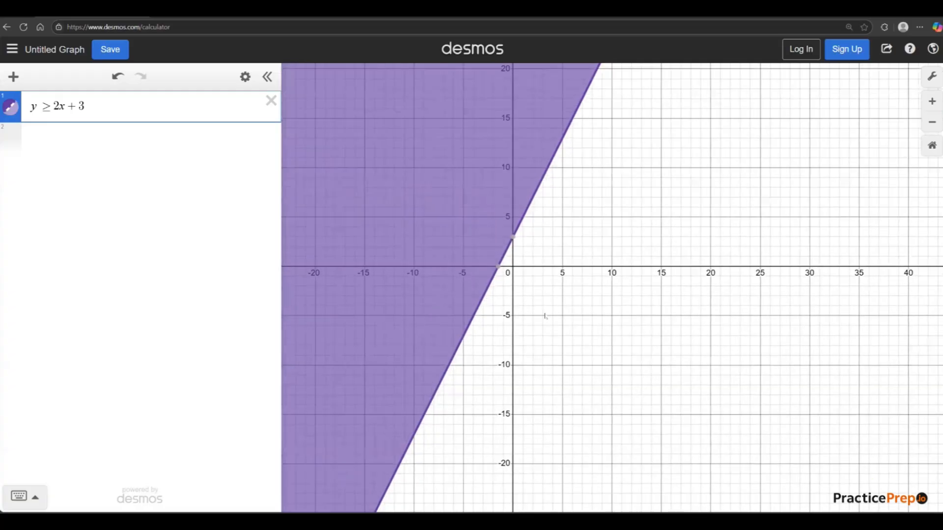
{"action": "scroll", "coordinate": [545, 316], "scroll_direction": "up", "scroll_amount": 4}
{"action": "left_click_drag", "start_coordinate": [510, 170], "coordinate": [528, 269]}
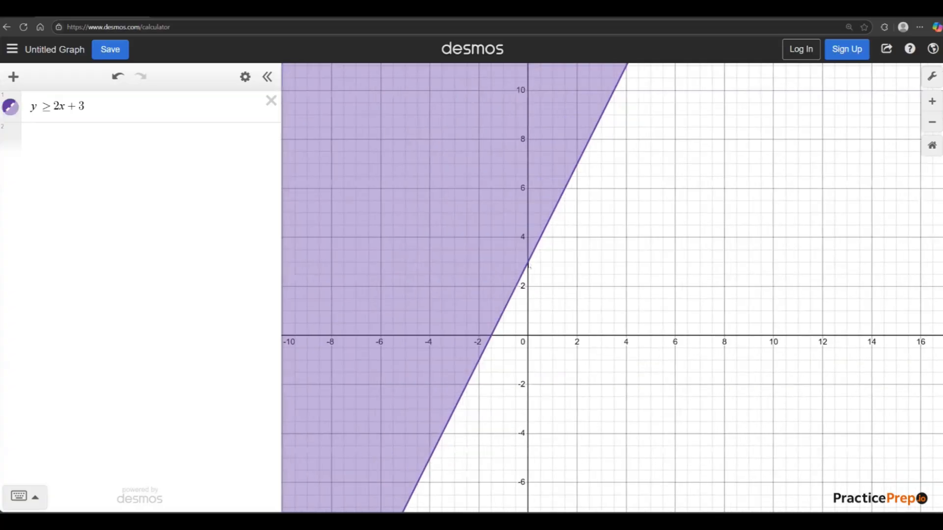
{"action": "left_click", "coordinate": [528, 265]}
{"action": "mouse_move", "coordinate": [491, 337]}
{"action": "left_click", "coordinate": [577, 419]}
{"action": "scroll", "coordinate": [570, 421], "scroll_direction": "down", "scroll_amount": 3}
{"action": "scroll", "coordinate": [565, 432], "scroll_direction": "down", "scroll_amount": 1}
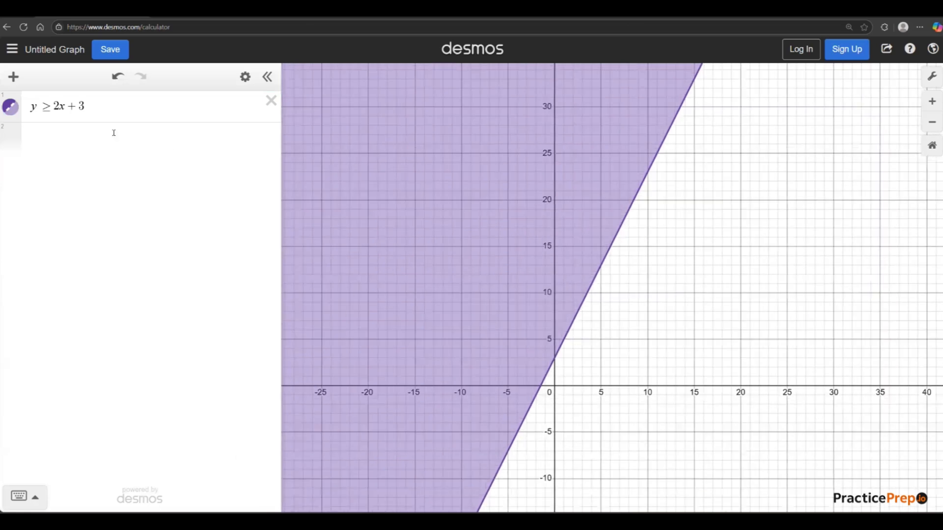
Plot the point (2,5) on the second expression line to test it against the shaded region.
{"action": "left_click", "coordinate": [127, 224]}
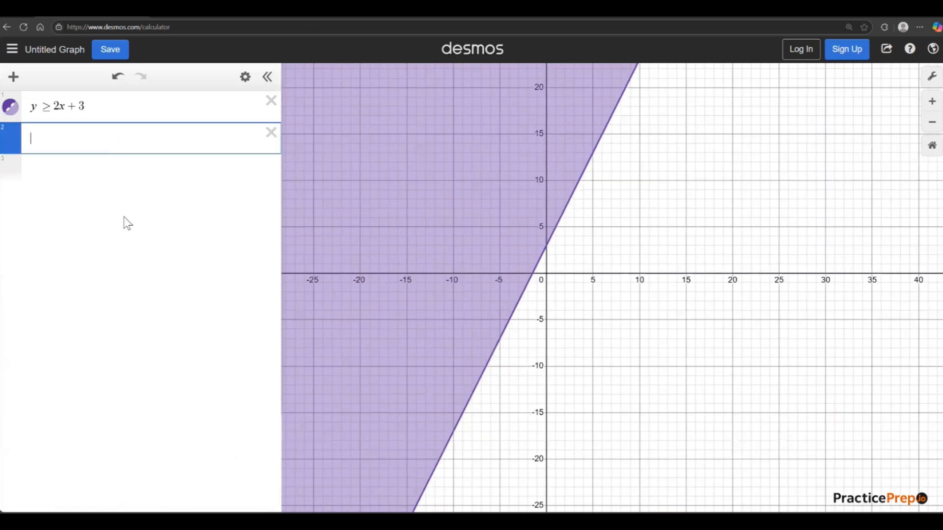
{"action": "type", "text": "("}
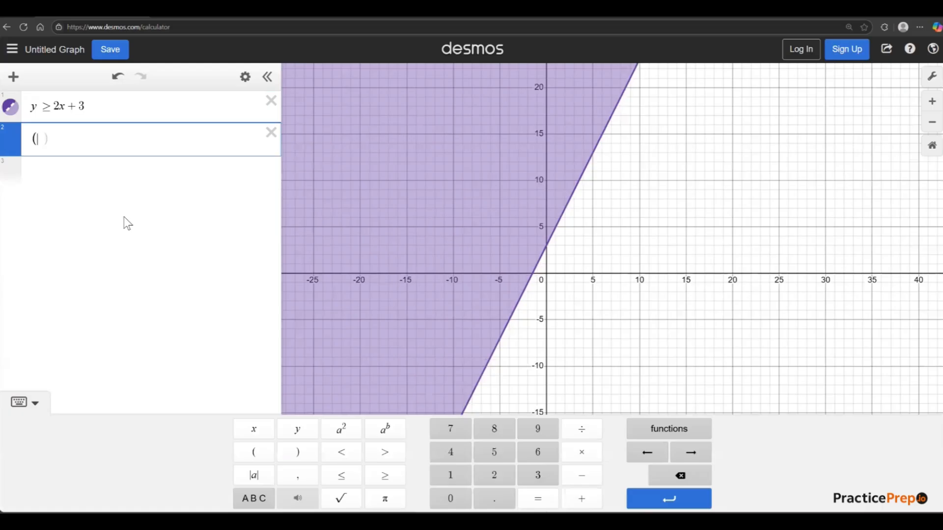
{"action": "type", "text": "2,5"}
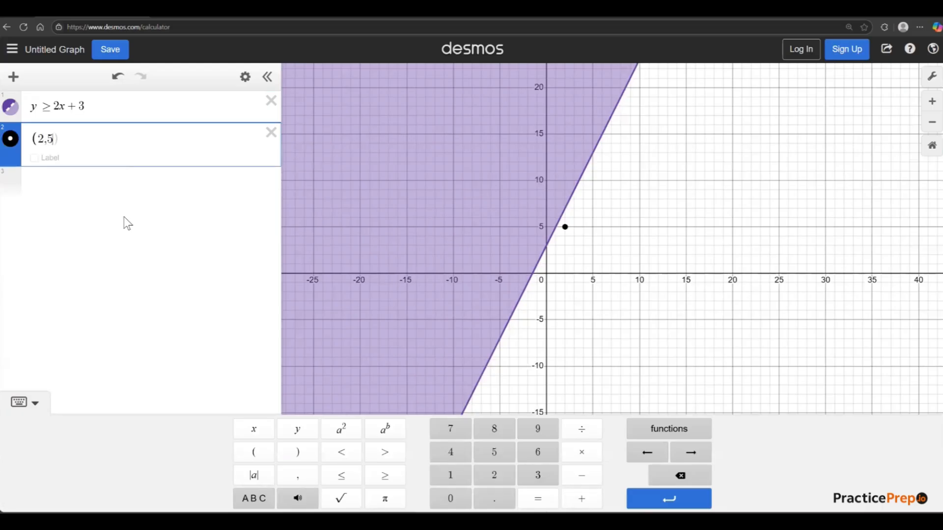
{"action": "type", "text": ")"}
{"action": "left_click", "coordinate": [600, 244]}
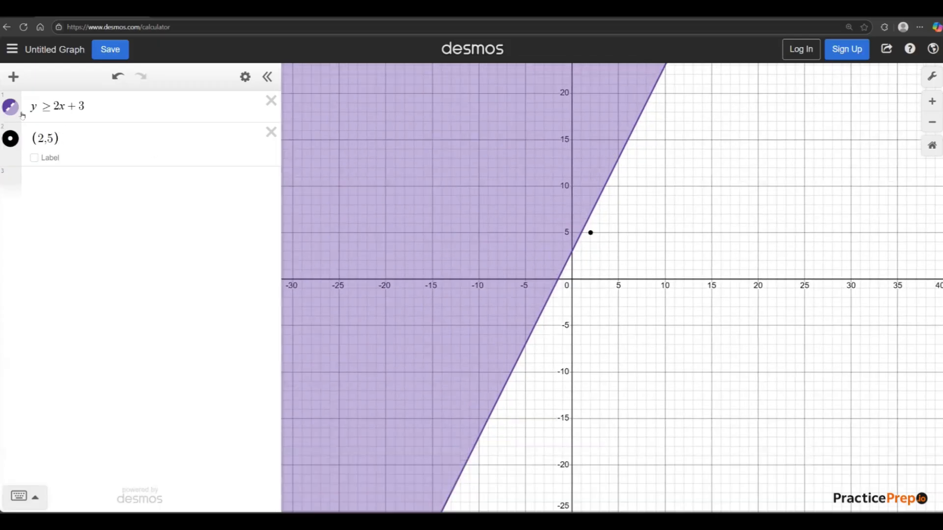
Plot a second test point at (6,20) on the third expression line.
{"action": "left_click", "coordinate": [110, 117]}
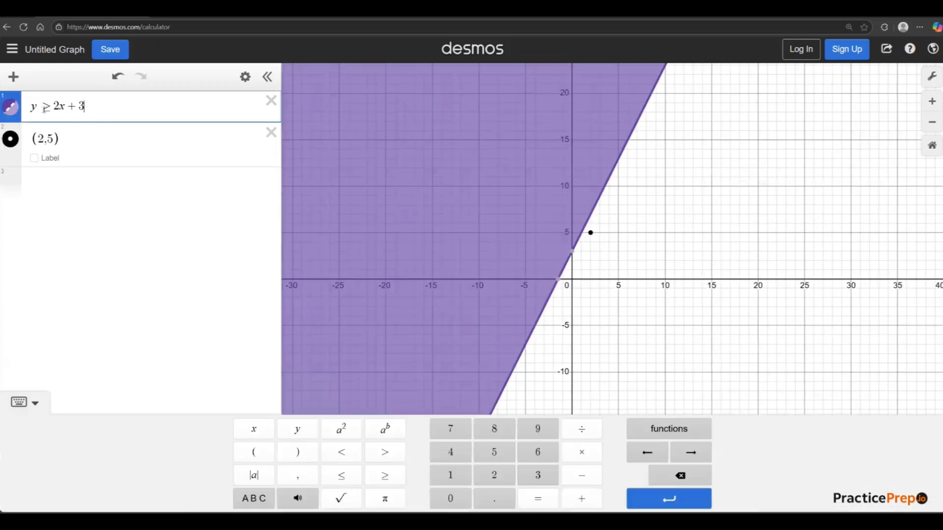
{"action": "left_click", "coordinate": [62, 139]}
{"action": "key", "text": "ctrl+a"}
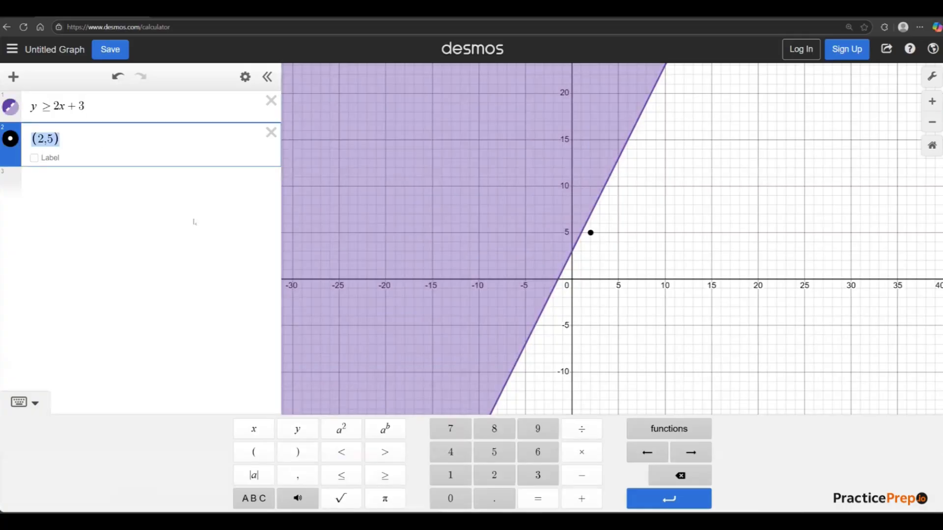
{"action": "left_click", "coordinate": [129, 187]}
{"action": "type", "text": "(6"}
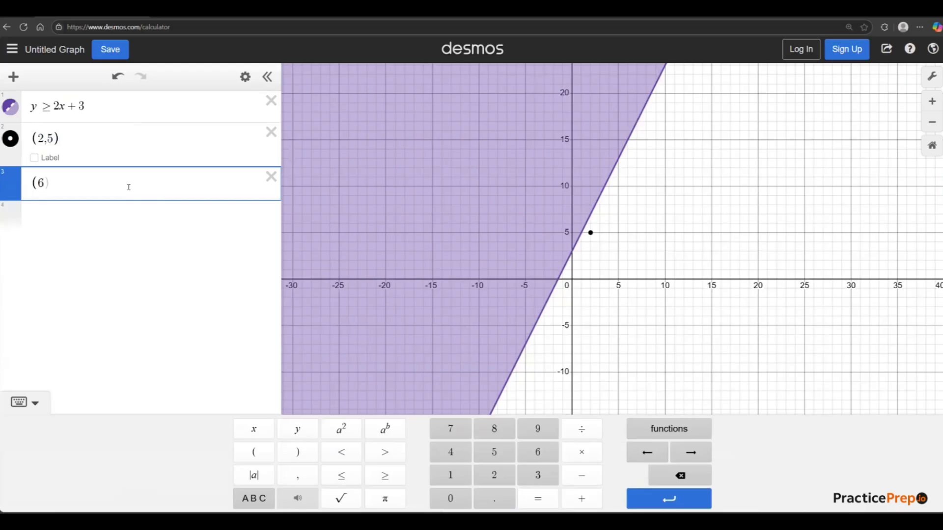
{"action": "type", "text": ",5"}
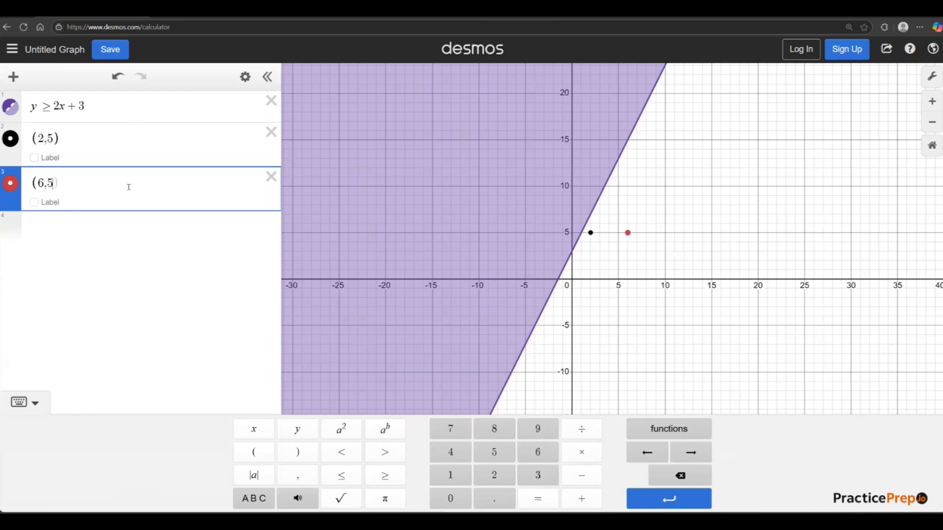
{"action": "key", "text": "BackSpace"}
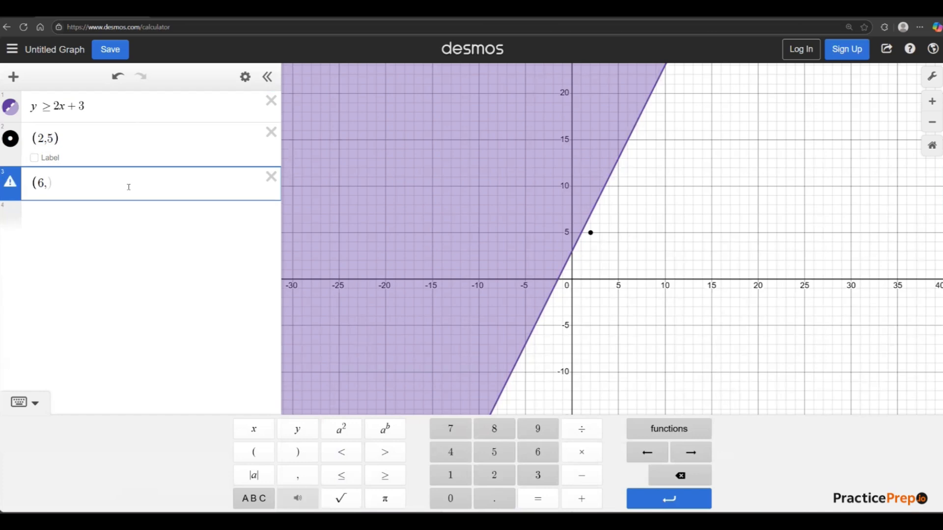
{"action": "type", "text": "20"}
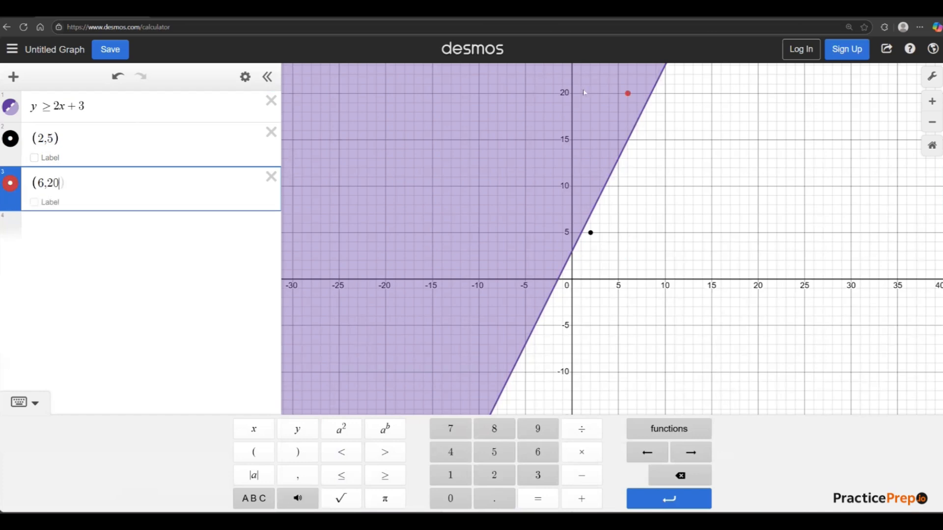
{"action": "type", "text": ")"}
{"action": "scroll", "coordinate": [629, 252], "scroll_direction": "down", "scroll_amount": 2}
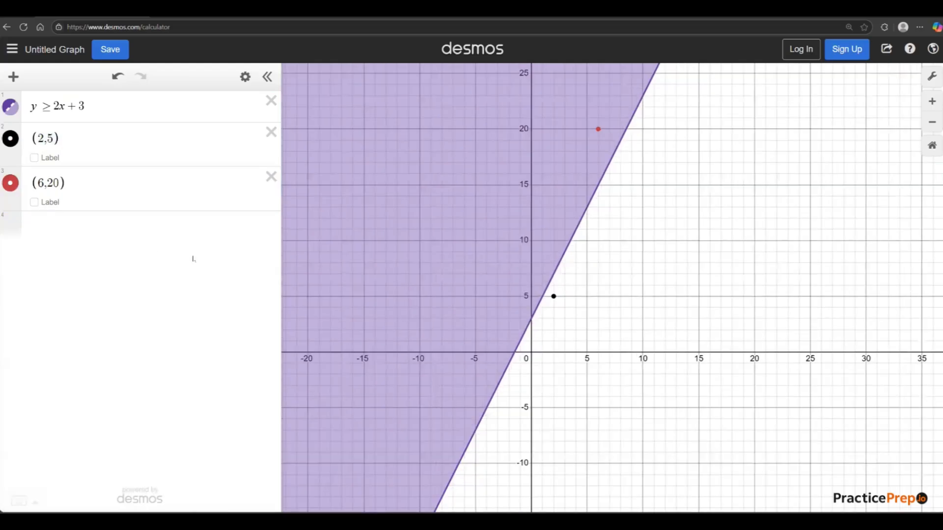
Enter two pairs of empty parentheses on the fourth expression line with the on-screen keypad, and remove them.
{"action": "left_click", "coordinate": [49, 187]}
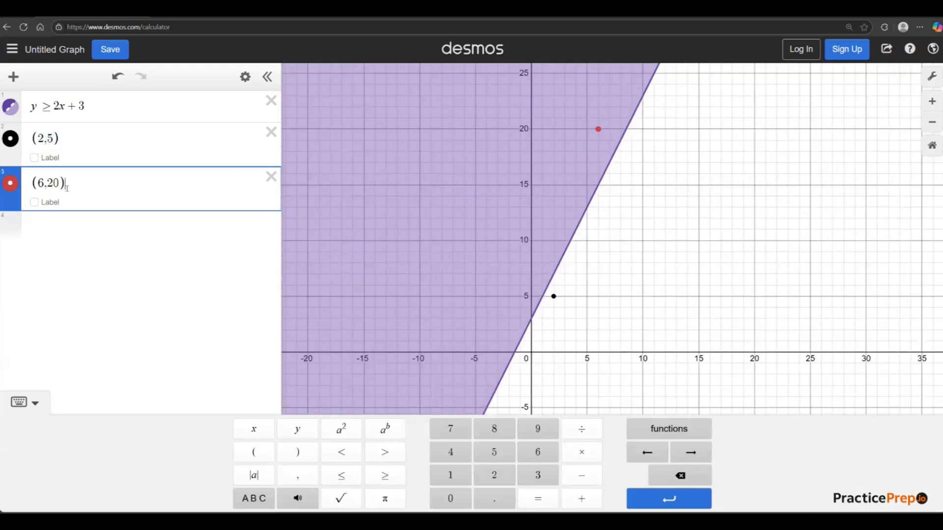
{"action": "left_click", "coordinate": [57, 223]}
{"action": "left_click", "coordinate": [254, 452]}
{"action": "left_click", "coordinate": [297, 452]}
{"action": "left_click", "coordinate": [254, 452]}
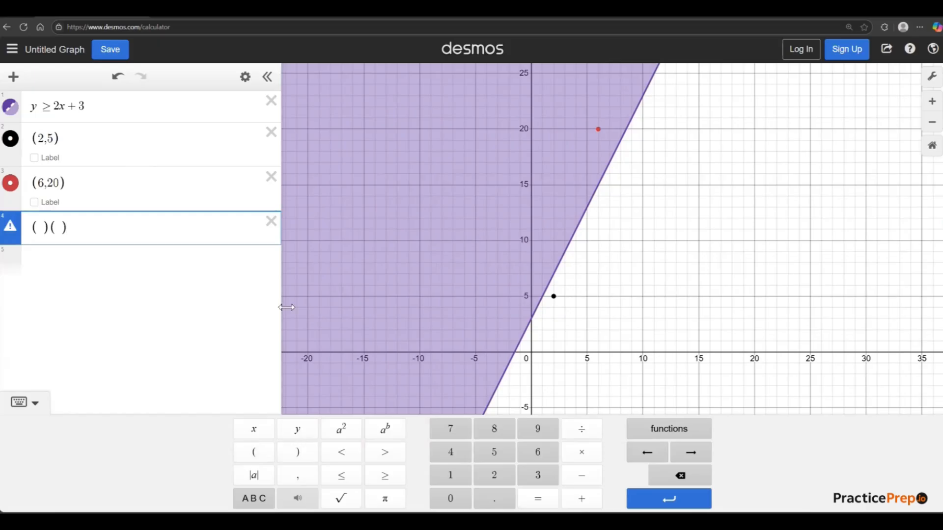
{"action": "left_click", "coordinate": [271, 221]}
{"action": "left_click", "coordinate": [108, 237]}
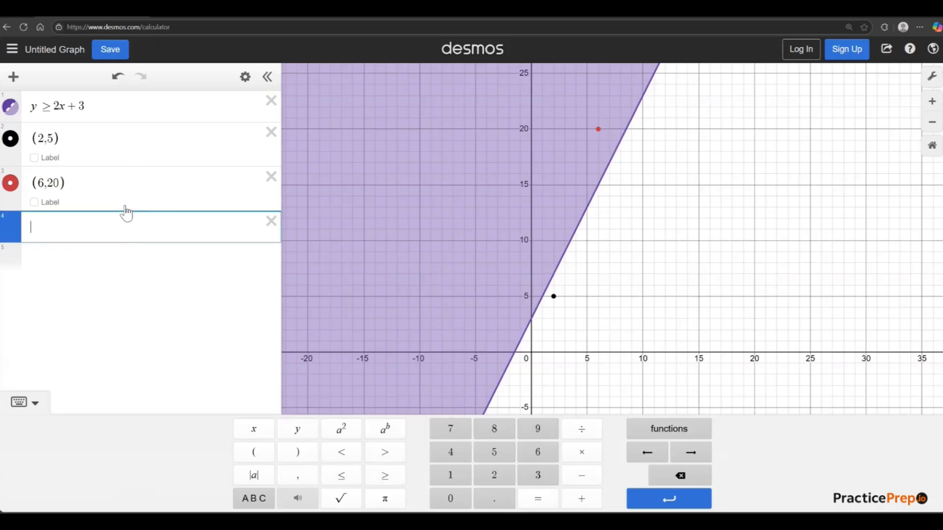
Delete the inequality, both points and the blank line so the expression list is empty.
{"action": "left_click", "coordinate": [271, 221]}
{"action": "left_click", "coordinate": [271, 177]}
{"action": "left_click", "coordinate": [271, 133]}
{"action": "left_click", "coordinate": [271, 101]}
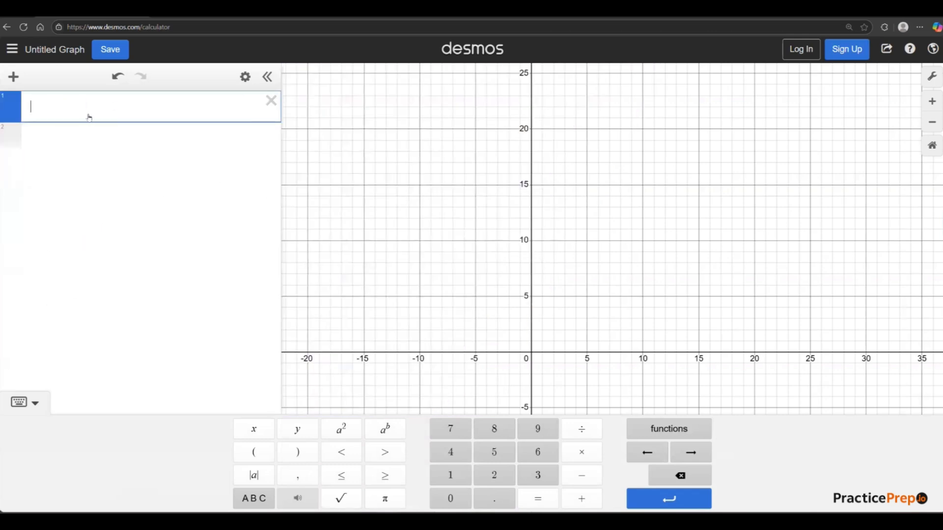
Graph x to the power 3 using the on-screen keypad's exponent, and change the exponent to (x-2).
{"action": "type", "text": "x"}
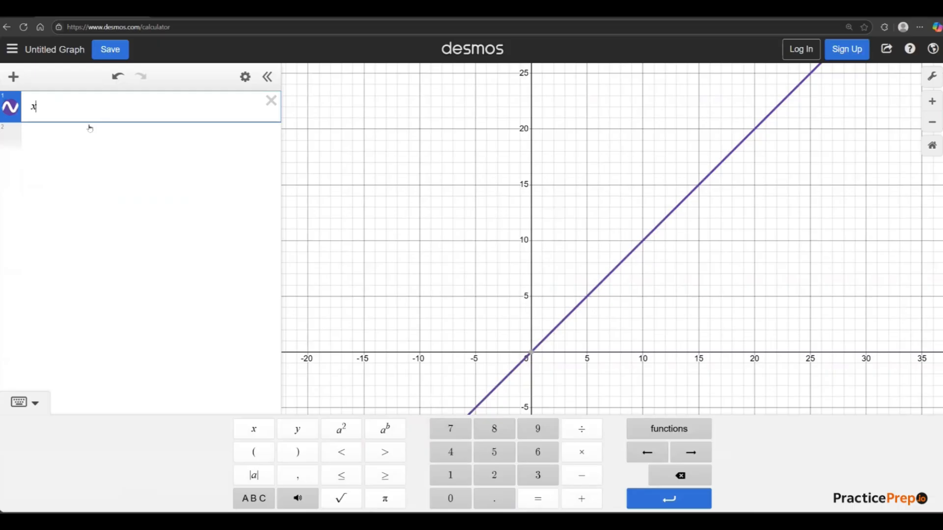
{"action": "left_click", "coordinate": [386, 435]}
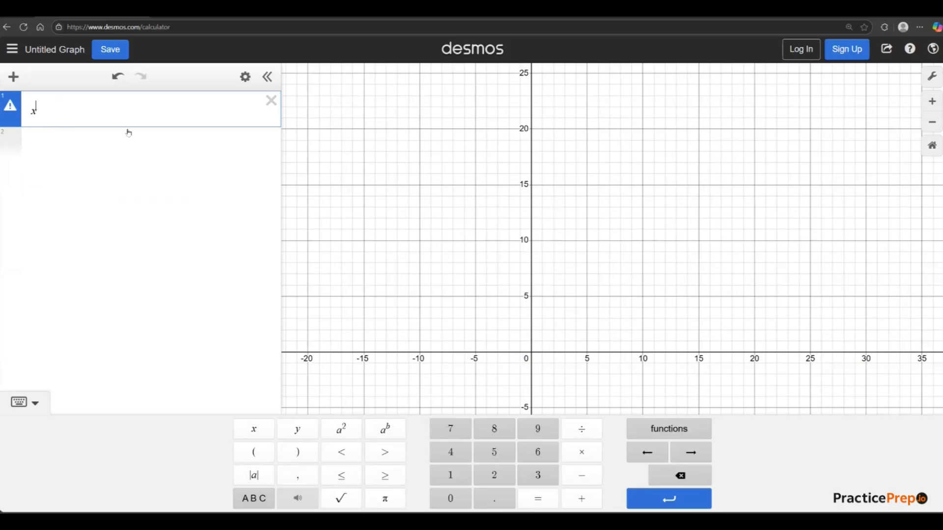
{"action": "type", "text": "3"}
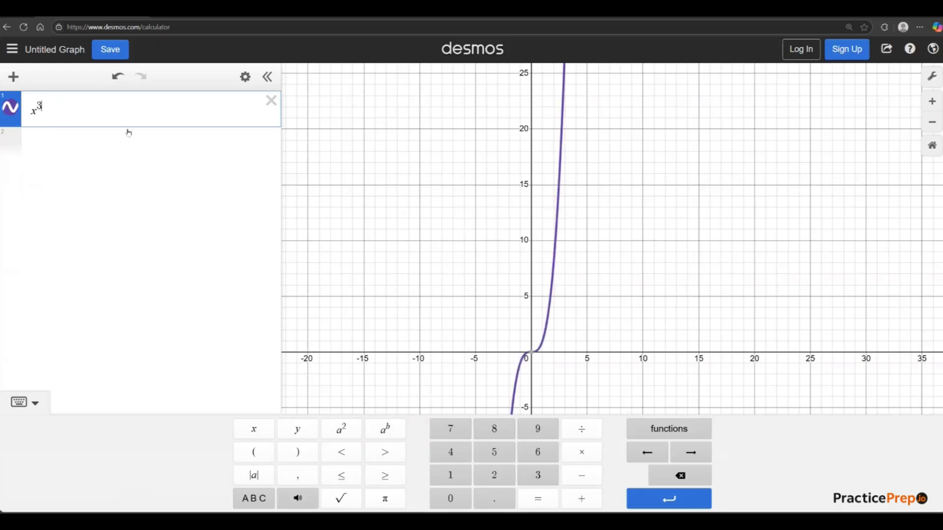
{"action": "key", "text": "BackSpace"}
{"action": "type", "text": "(x-2"}
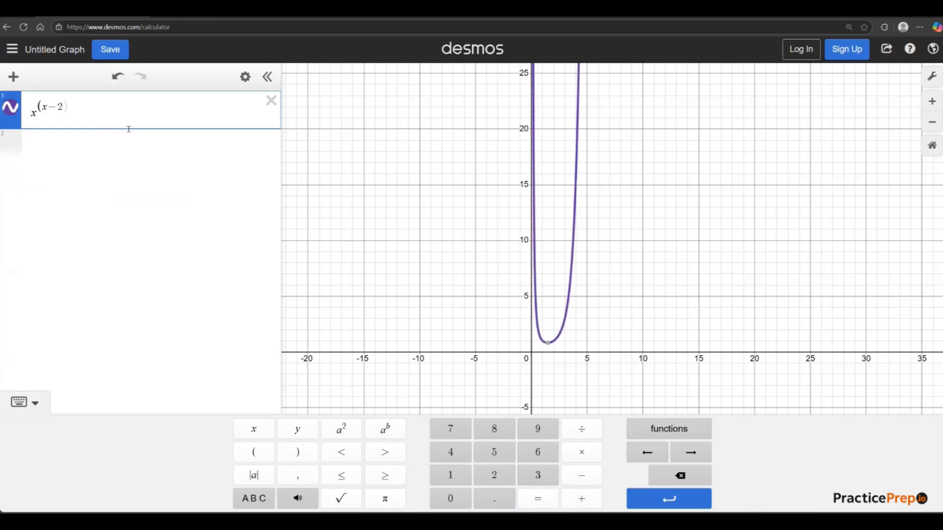
{"action": "type", "text": ")"}
Add "y=" in front of the power expression and remove it again.
{"action": "left_click", "coordinate": [31, 113]}
{"action": "type", "text": "y="}
{"action": "key", "text": "BackSpace"}
{"action": "key", "text": "BackSpace"}
Replace the power expression on the first line with the function f(x) = 2x + 3.
{"action": "left_click_drag", "start_coordinate": [100, 114], "coordinate": [5, 121]}
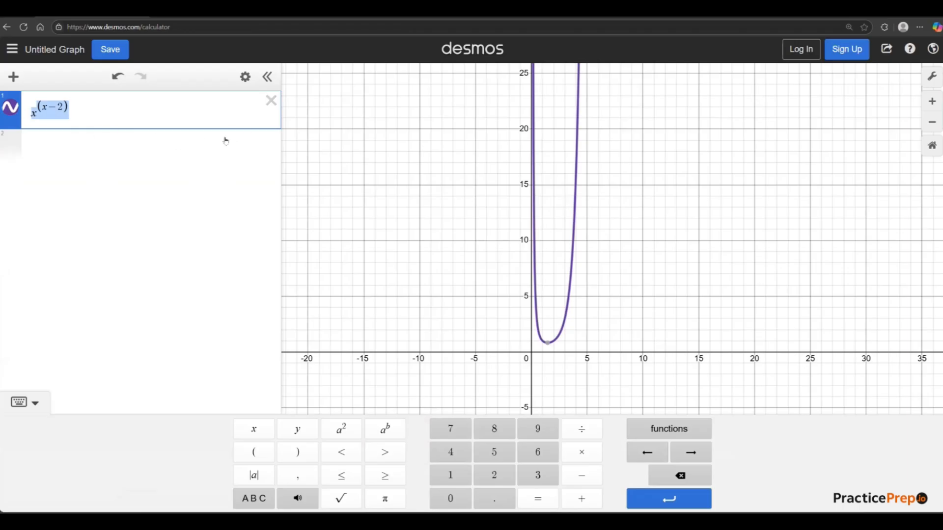
{"action": "key", "text": "BackSpace"}
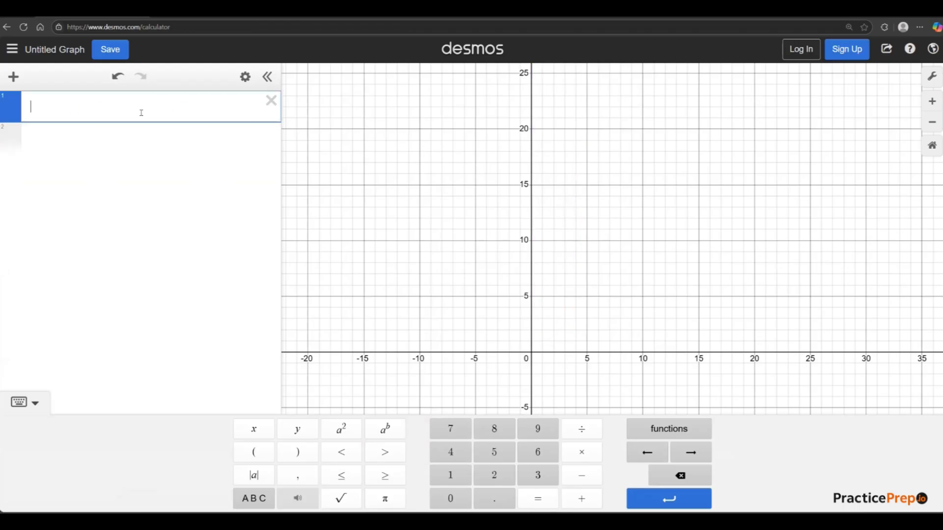
{"action": "type", "text": "f("}
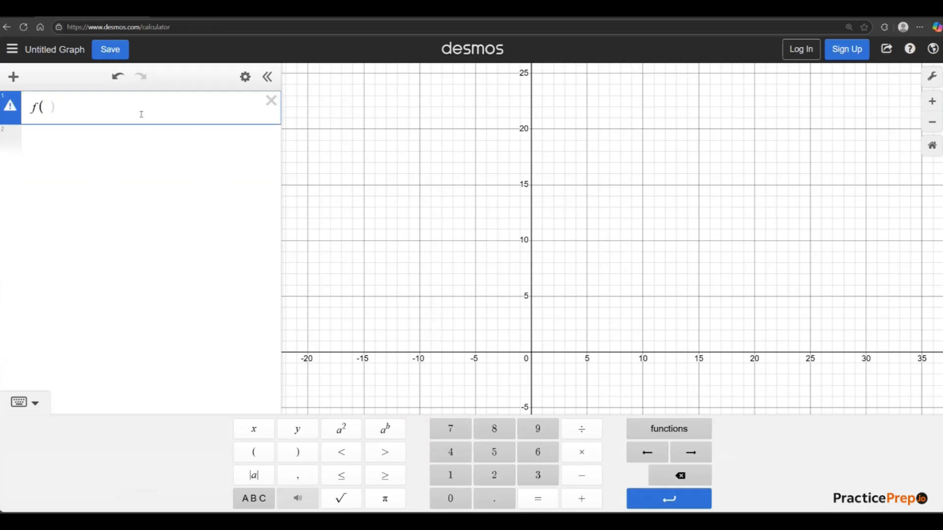
{"action": "type", "text": "x)=2x+3"}
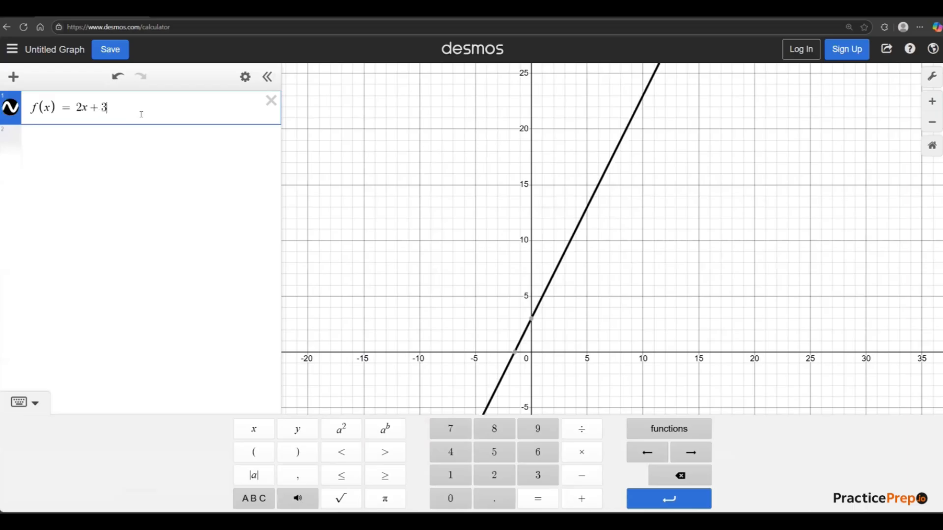
Graph a second function, g(x) = -2x + 5, on the second expression line.
{"action": "left_click", "coordinate": [78, 137]}
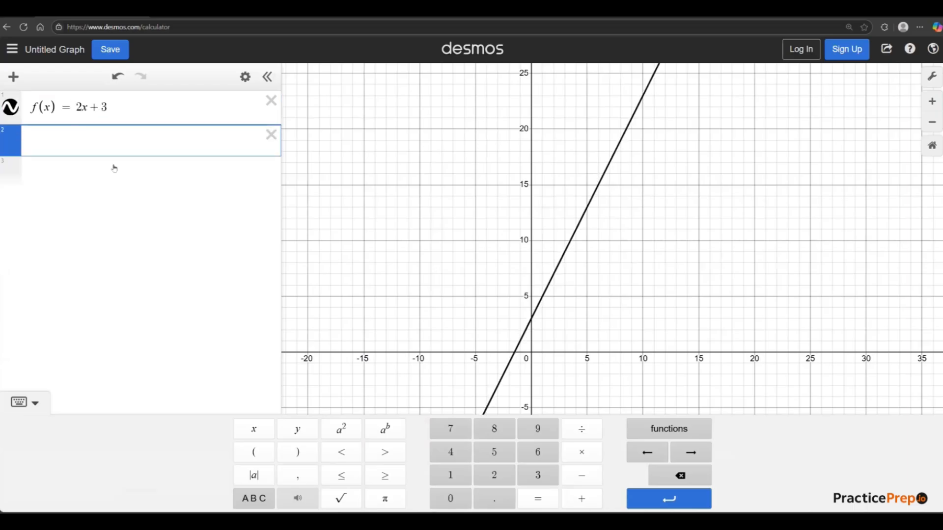
{"action": "type", "text": "g"}
{"action": "type", "text": "*x"}
{"action": "key", "text": "BackSpace"}
{"action": "key", "text": "BackSpace"}
{"action": "type", "text": ")"}
{"action": "key", "text": "BackSpace"}
{"action": "key", "text": "BackSpace"}
{"action": "type", "text": "g(x)"}
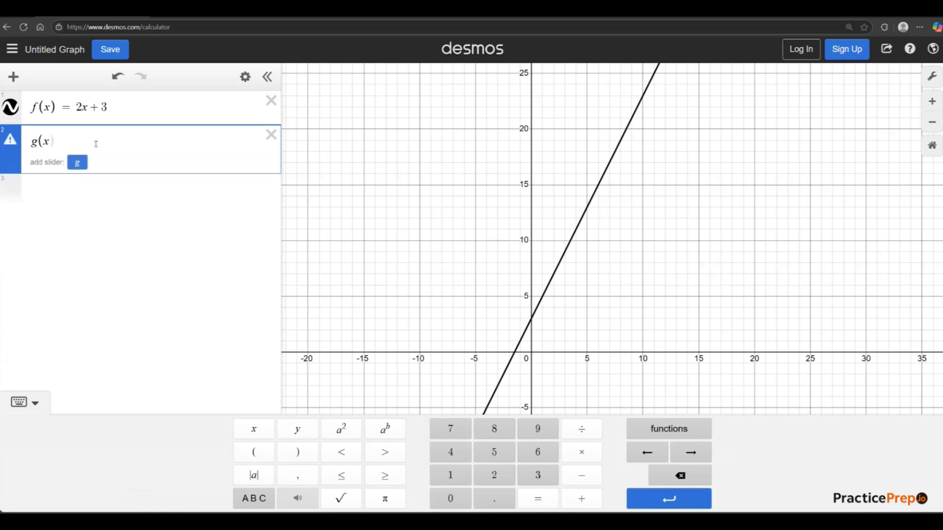
{"action": "type", "text": "-"}
{"action": "key", "text": "BackSpace"}
{"action": "type", "text": "0"}
{"action": "key", "text": "BackSpace"}
{"action": "type", "text": "="}
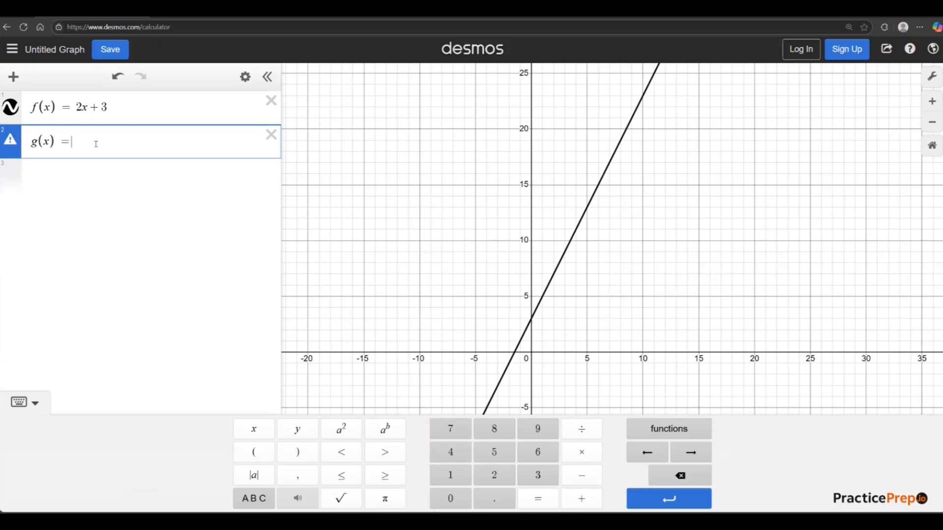
{"action": "type", "text": "-2x+5"}
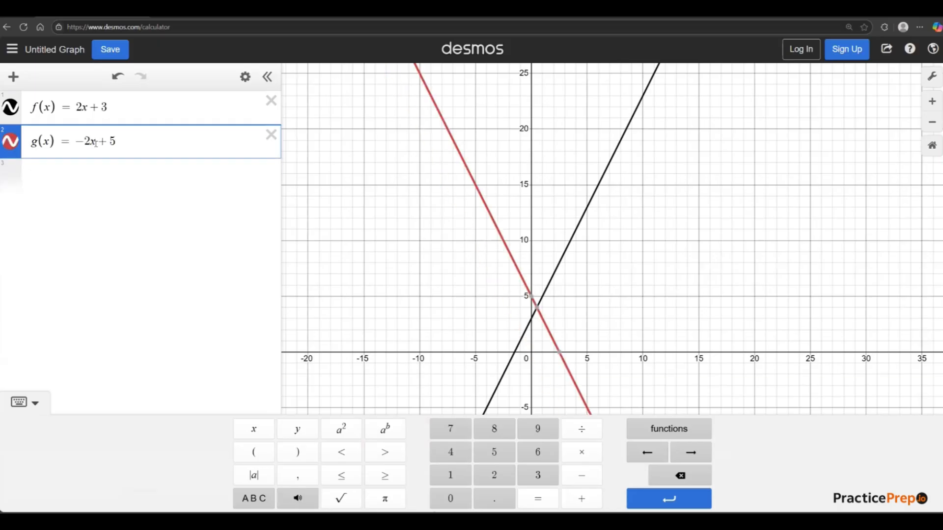
{"action": "scroll", "coordinate": [545, 305], "scroll_direction": "down", "scroll_amount": 1}
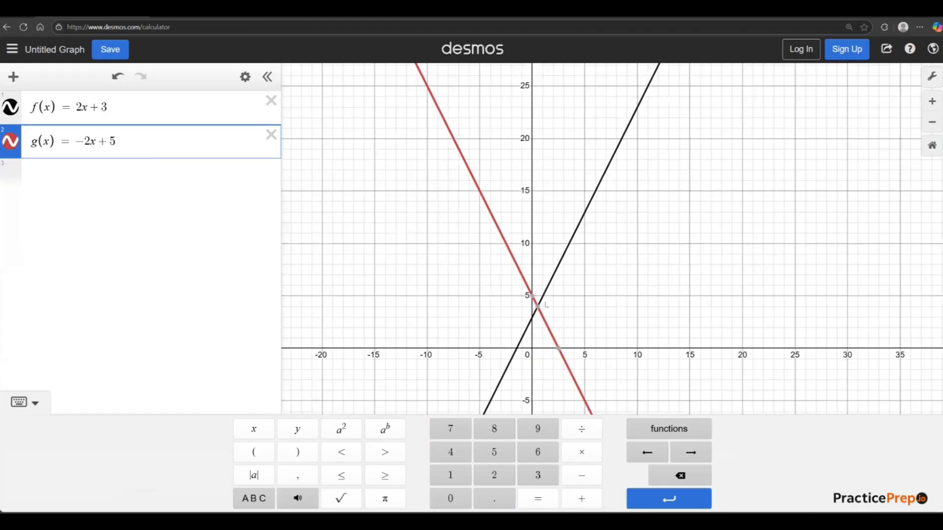
Delete both function expressions, g(x) and f(x), from the expression list.
{"action": "left_click_drag", "start_coordinate": [537, 307], "coordinate": [543, 313]}
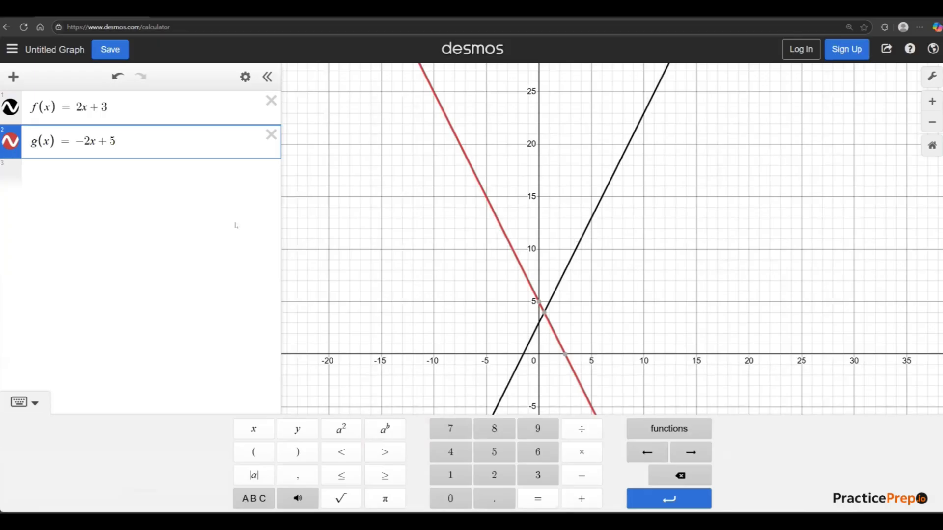
{"action": "left_click", "coordinate": [271, 135]}
{"action": "left_click", "coordinate": [271, 100]}
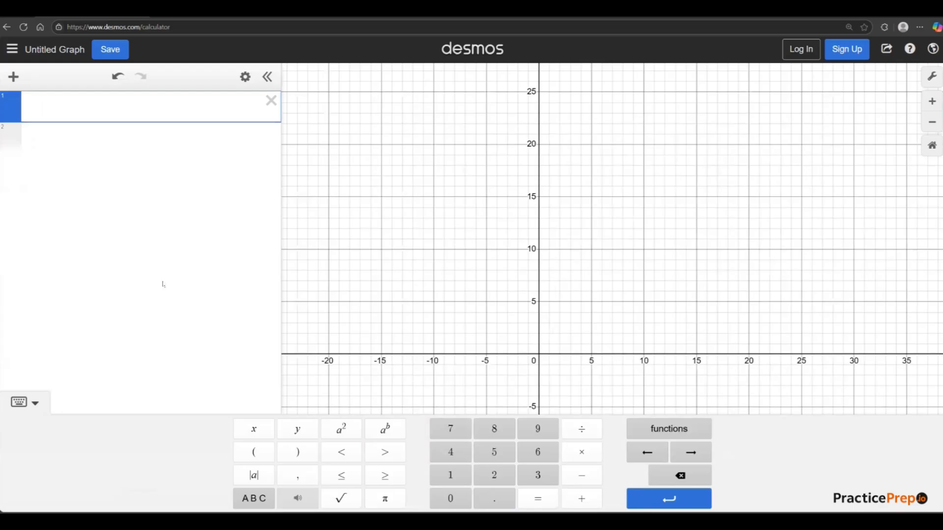
Calculate the mean of 10, 2, 2, 4, 5, 70, 12 and 6 on the first expression line.
{"action": "left_click", "coordinate": [519, 260]}
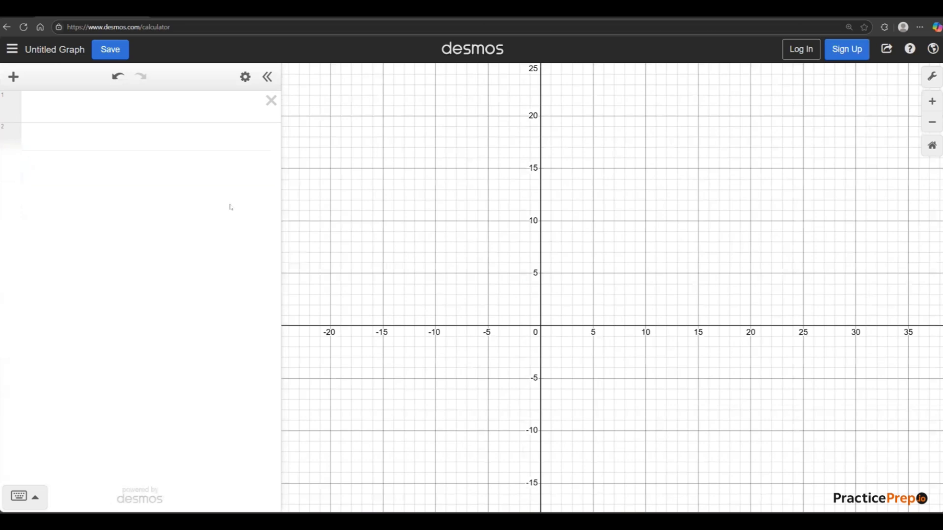
{"action": "left_click", "coordinate": [162, 117]}
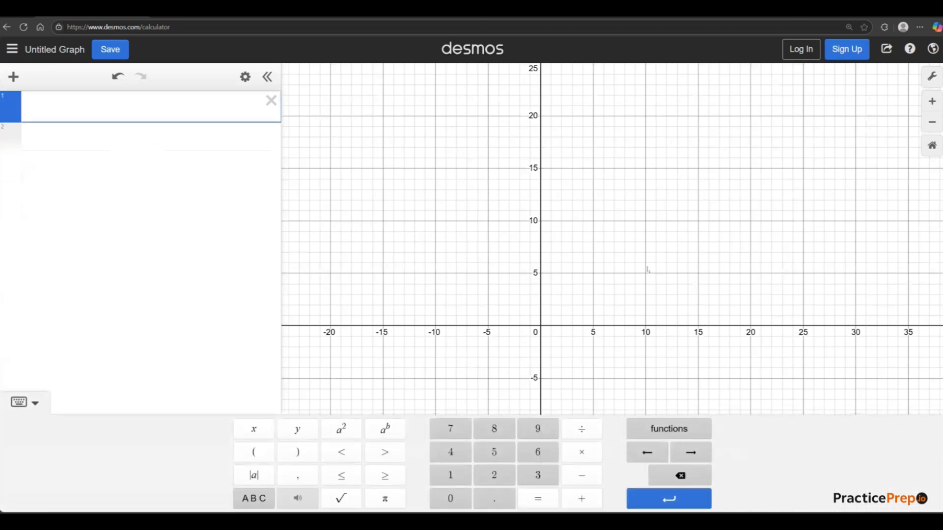
{"action": "scroll", "coordinate": [626, 293], "scroll_direction": "up", "scroll_amount": 1}
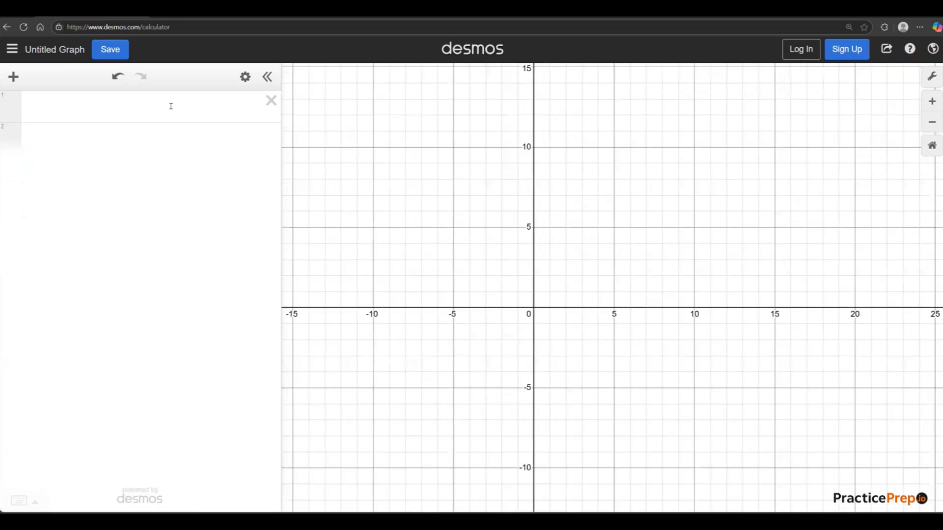
{"action": "left_click", "coordinate": [171, 105]}
{"action": "type", "text": "mwan()"}
{"action": "key", "text": "BackSpace"}
{"action": "key", "text": "BackSpace"}
{"action": "key", "text": "BackSpace"}
{"action": "key", "text": "BackSpace"}
{"action": "key", "text": "BackSpace"}
{"action": "type", "text": "e"}
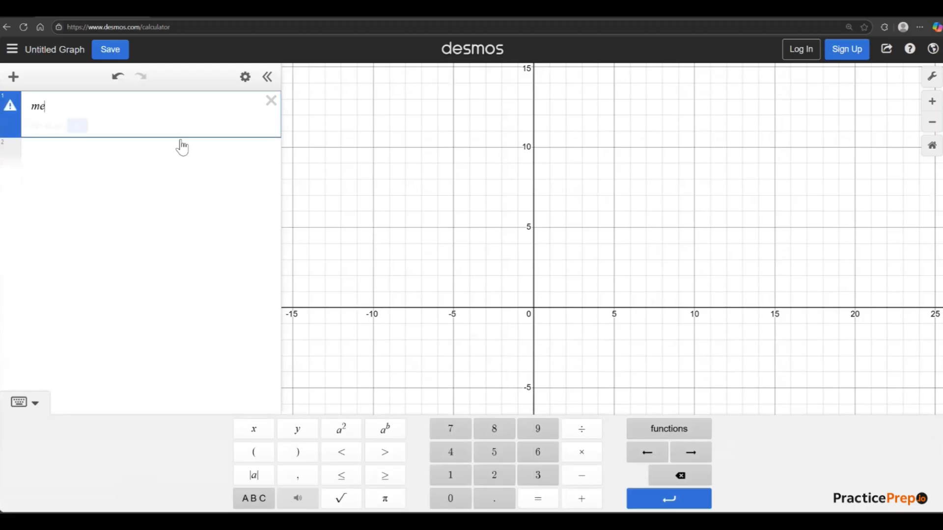
{"action": "type", "text": "an("}
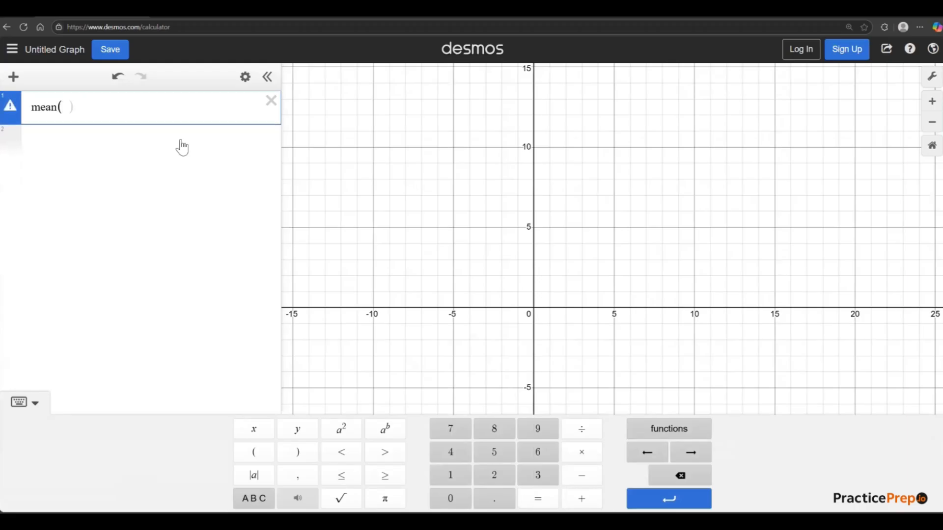
{"action": "type", "text": "10,2"}
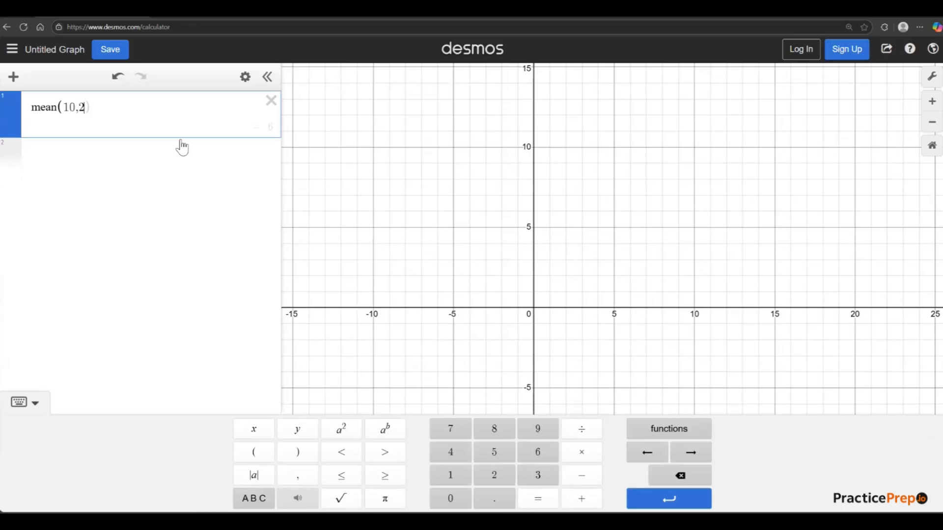
{"action": "type", "text": ",2,4,5,70,12,6"}
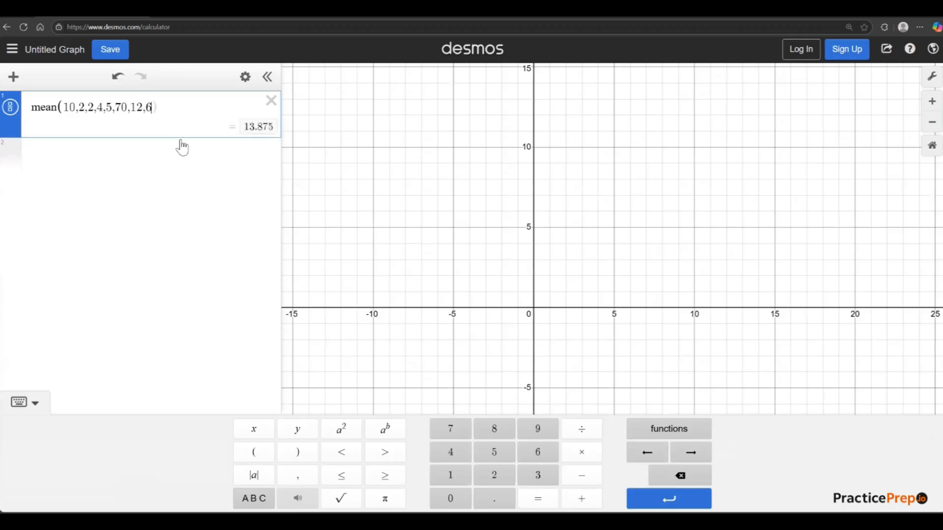
{"action": "type", "text": ")"}
Change the mean function to median for the same list of numbers.
{"action": "left_click", "coordinate": [82, 159]}
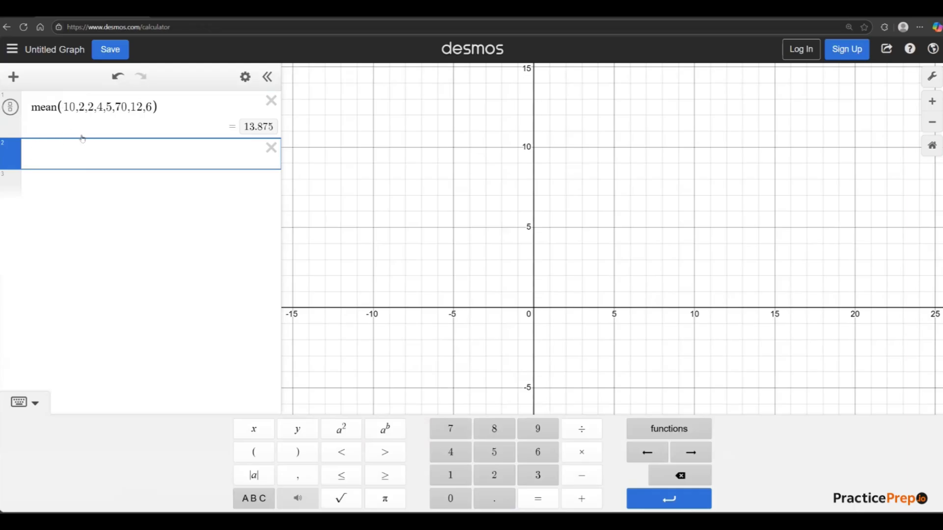
{"action": "left_click_drag", "start_coordinate": [172, 112], "coordinate": [27, 108]}
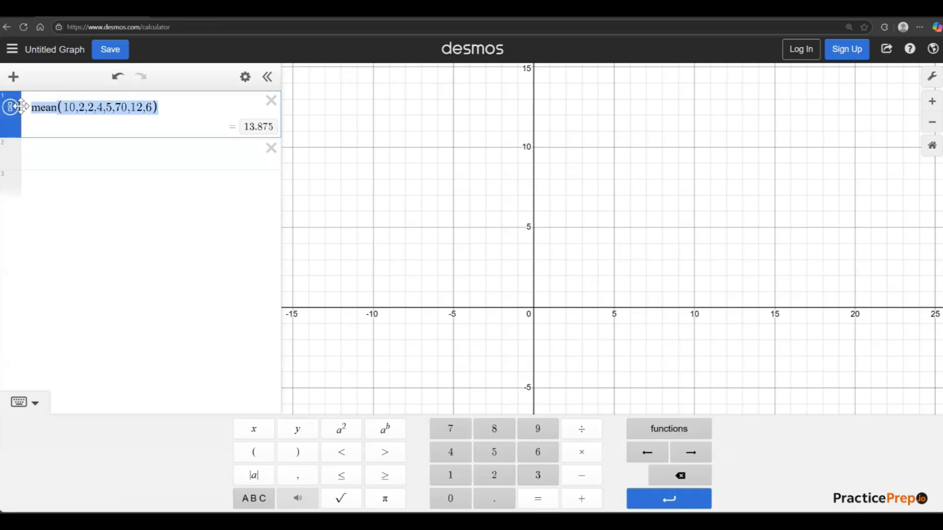
{"action": "left_click", "coordinate": [113, 152]}
{"action": "left_click", "coordinate": [40, 105]}
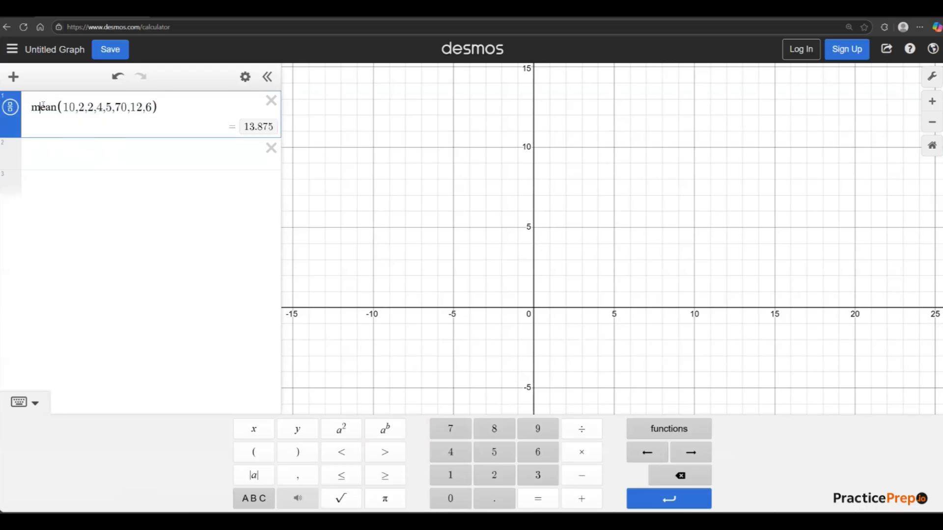
{"action": "left_click", "coordinate": [50, 103]}
{"action": "left_click_drag", "start_coordinate": [57, 111], "coordinate": [42, 114]}
{"action": "type", "text": "edian"}
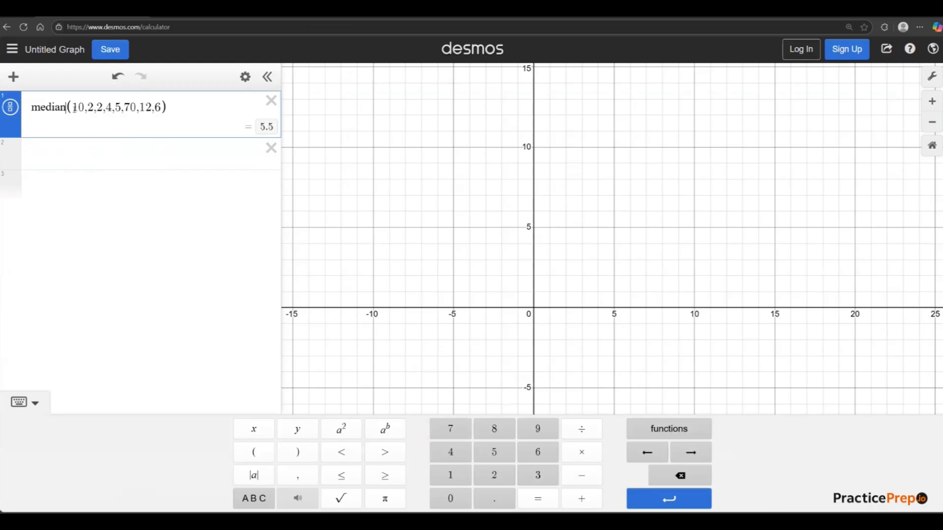
{"action": "left_click_drag", "start_coordinate": [72, 109], "coordinate": [166, 115]}
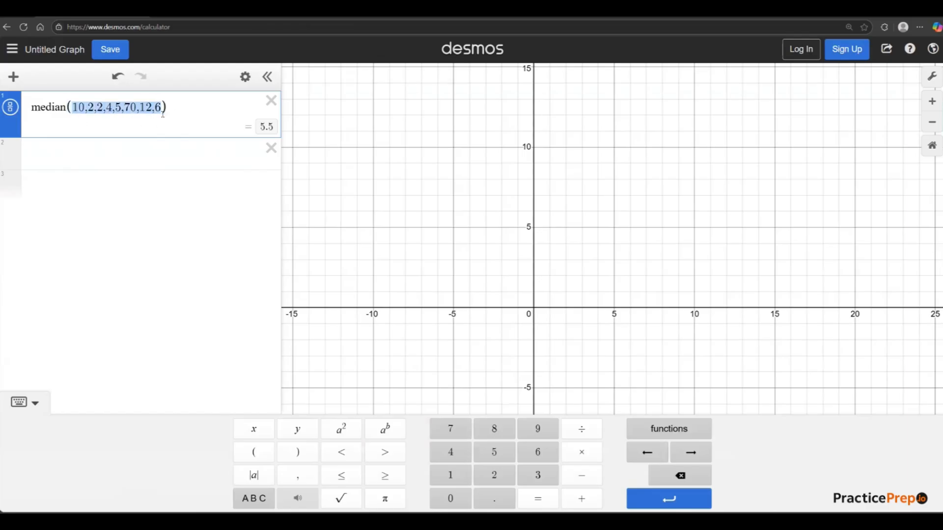
{"action": "left_click", "coordinate": [147, 224]}
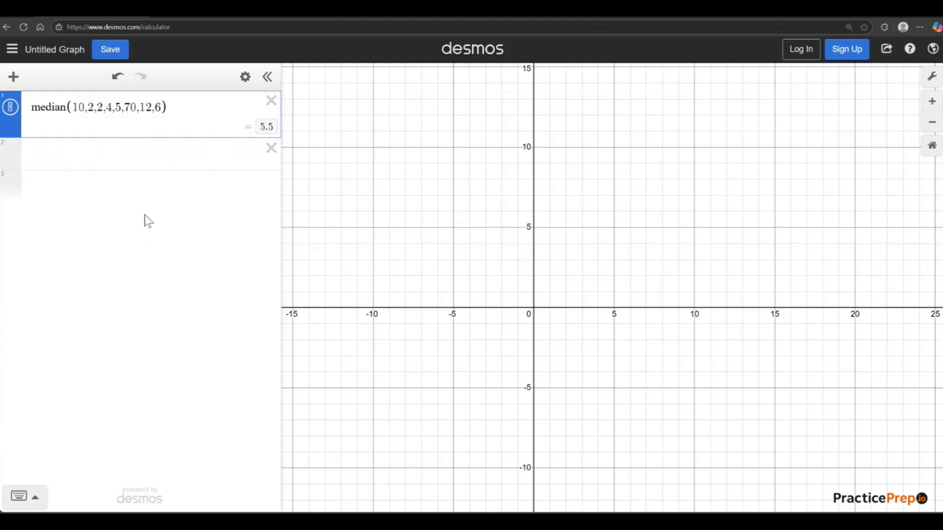
Delete the median expression, try range(1,2,6,5,10) in its place, and clear that attempt.
{"action": "left_click", "coordinate": [271, 101]}
{"action": "type", "text": "range("}
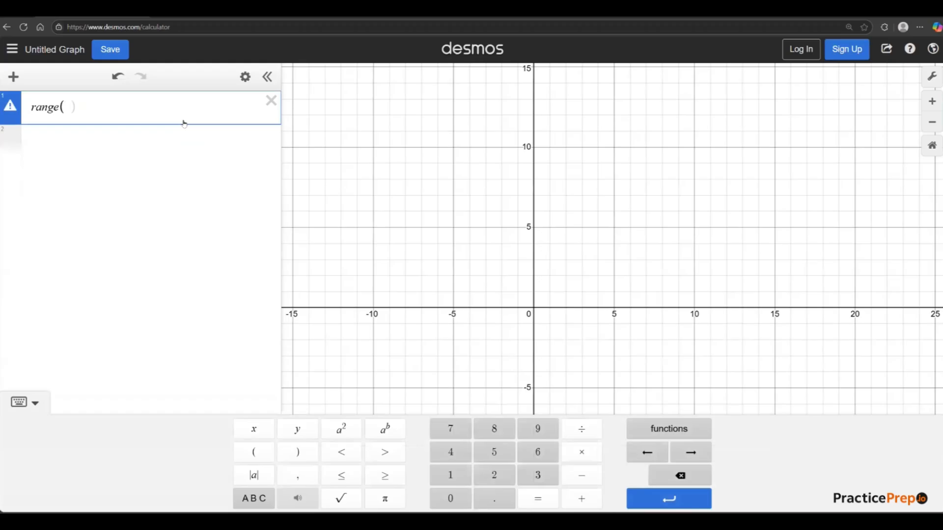
{"action": "type", "text": "1,2"}
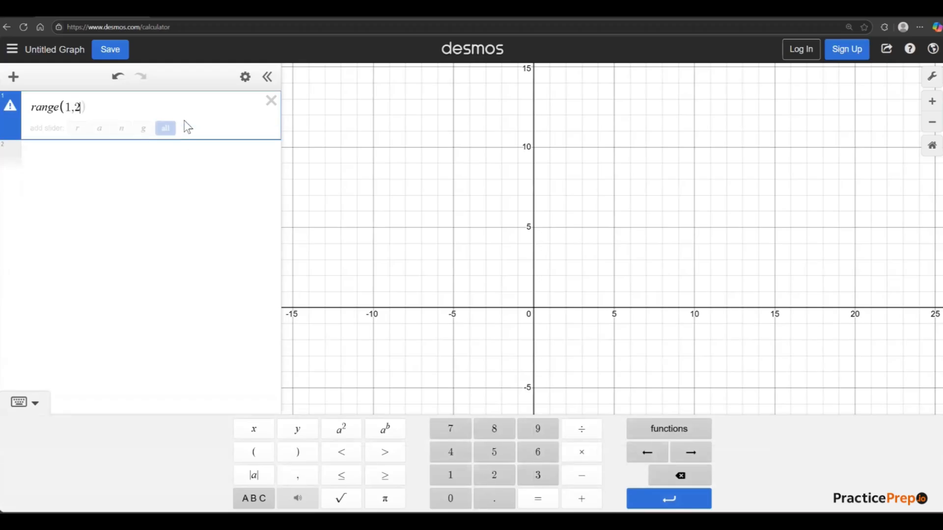
{"action": "type", "text": ",6,5,1"}
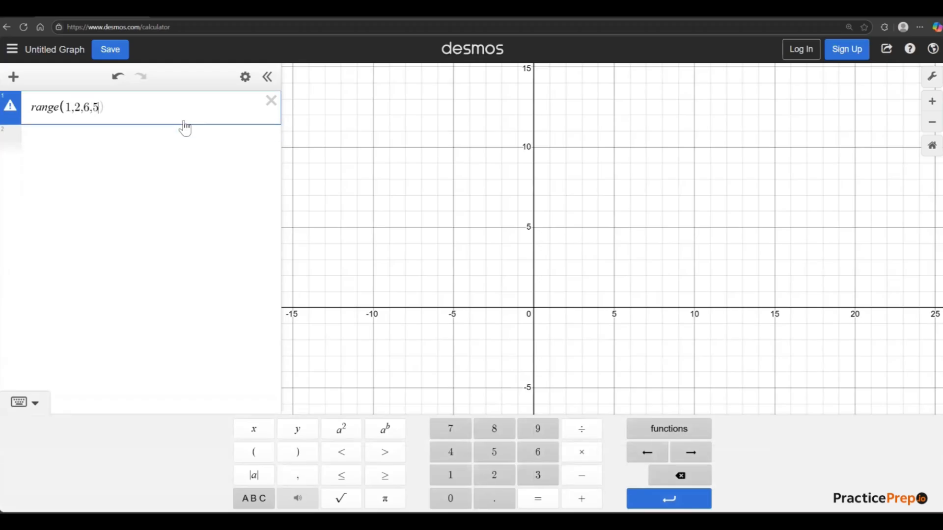
{"action": "type", "text": "0"}
{"action": "left_click", "coordinate": [143, 164]}
{"action": "left_click", "coordinate": [55, 105]}
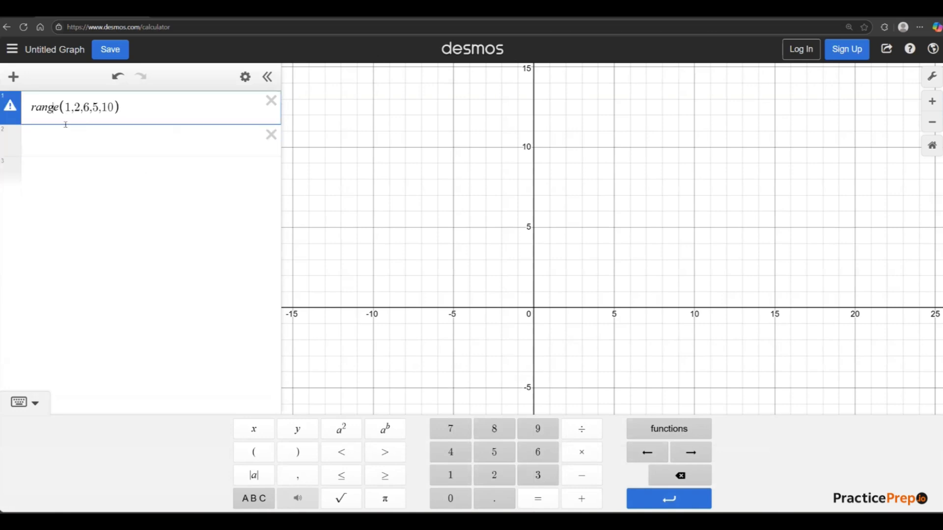
{"action": "left_click", "coordinate": [270, 112]}
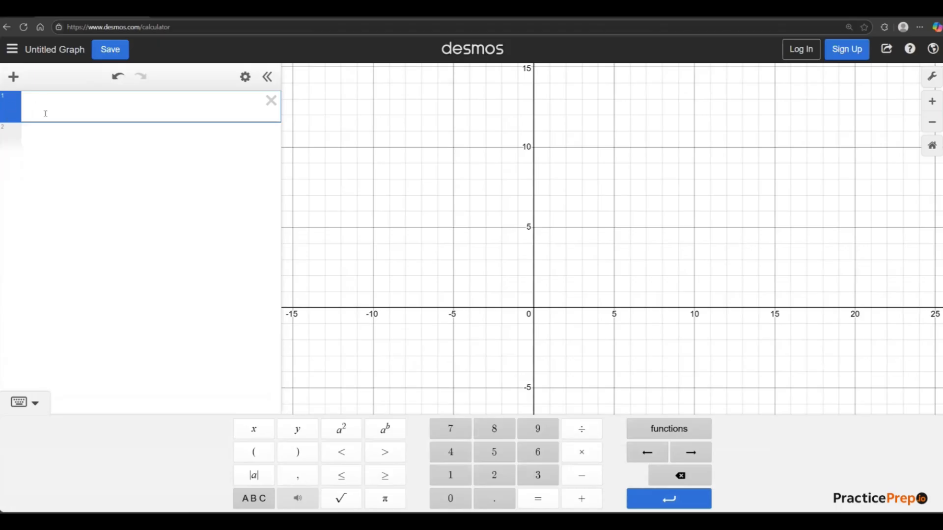
Examine the keypad's function categories, from trigonometry and statistics through to number theory.
{"action": "left_click", "coordinate": [683, 434]}
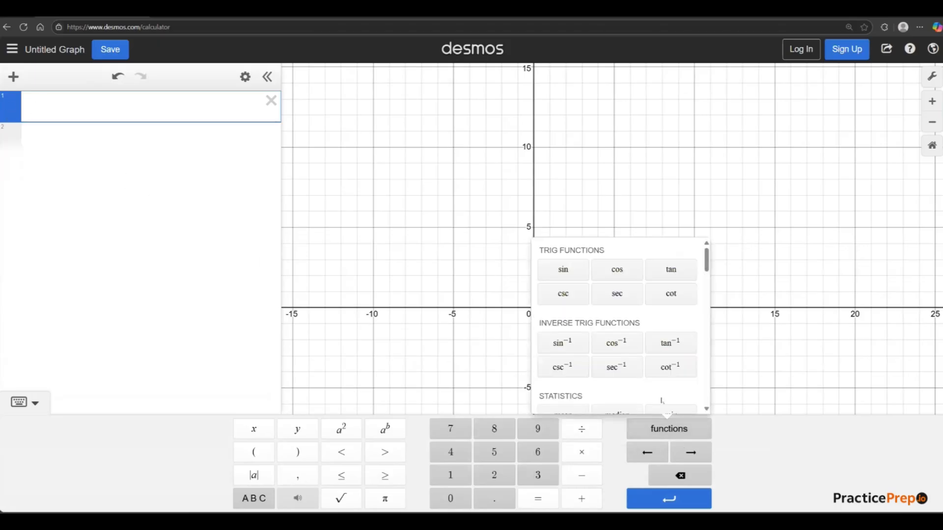
{"action": "scroll", "coordinate": [603, 355], "scroll_direction": "down", "scroll_amount": 1}
{"action": "scroll", "coordinate": [601, 354], "scroll_direction": "down", "scroll_amount": 7}
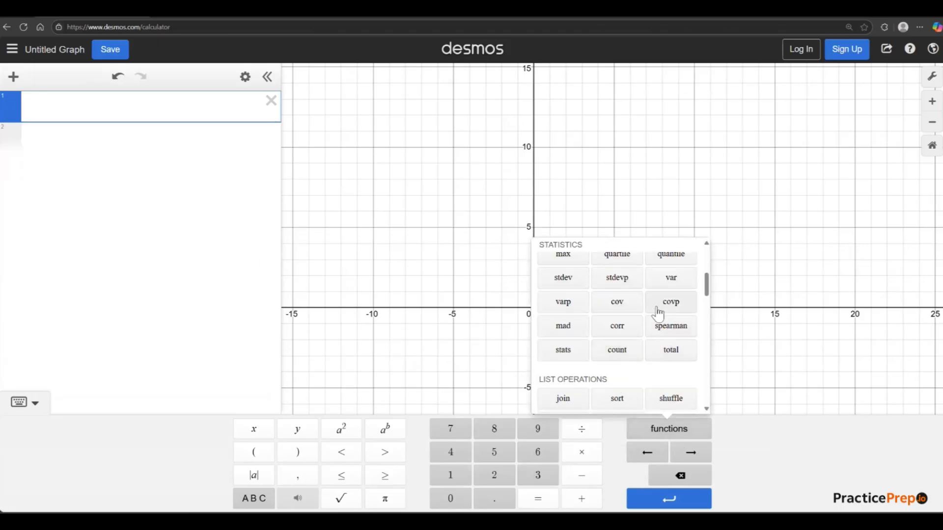
{"action": "scroll", "coordinate": [621, 356], "scroll_direction": "down", "scroll_amount": 5}
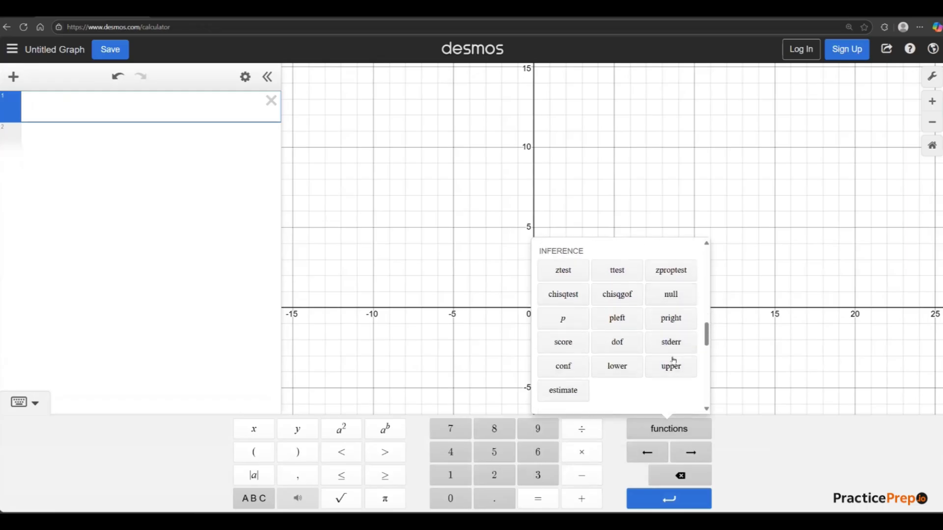
{"action": "scroll", "coordinate": [575, 337], "scroll_direction": "down", "scroll_amount": 5}
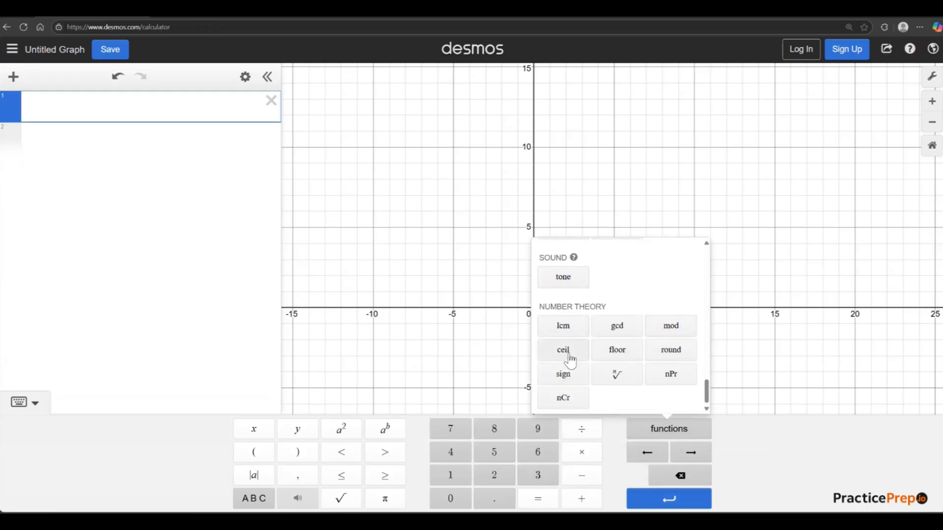
{"action": "scroll", "coordinate": [570, 359], "scroll_direction": "up", "scroll_amount": 4}
{"action": "scroll", "coordinate": [635, 367], "scroll_direction": "down", "scroll_amount": 3}
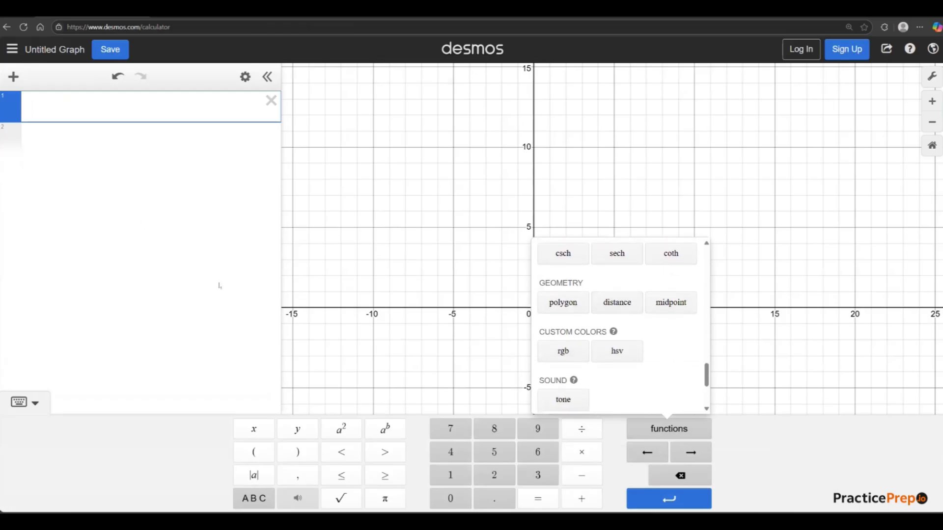
{"action": "scroll", "coordinate": [632, 311], "scroll_direction": "up", "scroll_amount": 5}
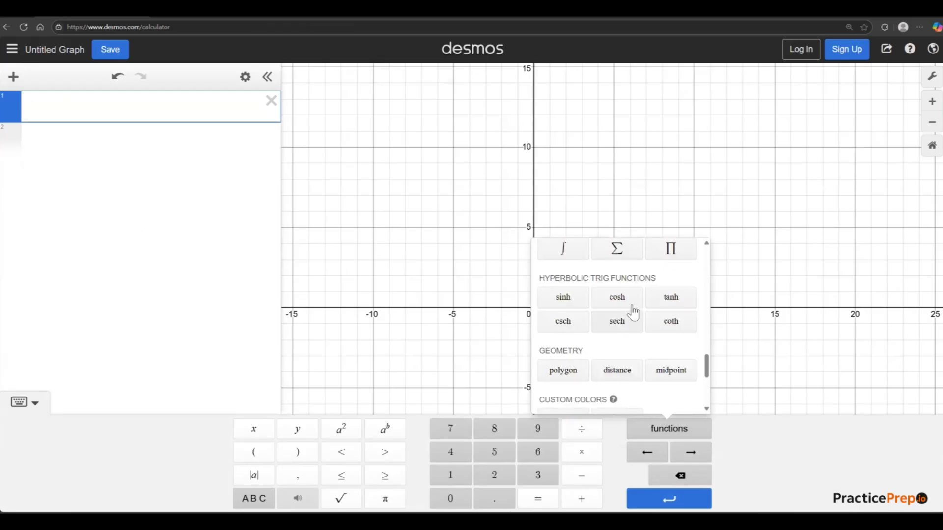
{"action": "scroll", "coordinate": [646, 379], "scroll_direction": "up", "scroll_amount": 5}
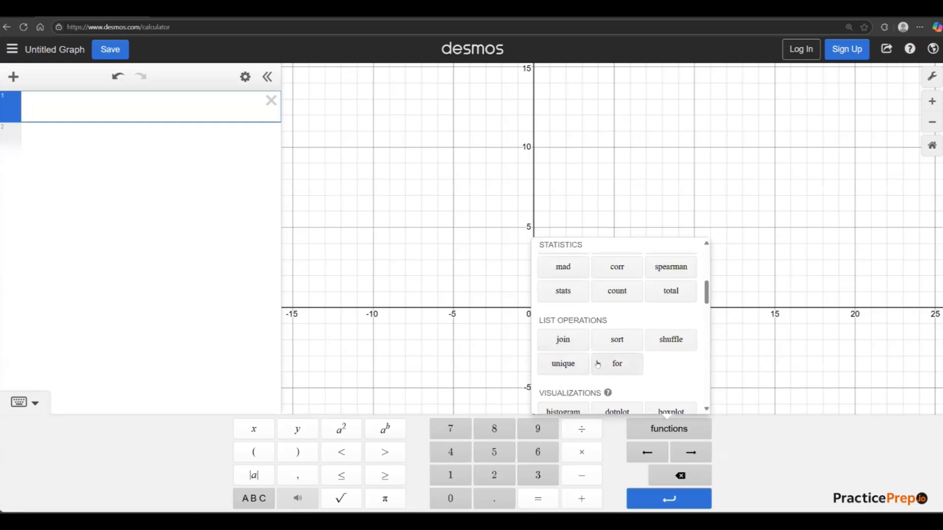
{"action": "scroll", "coordinate": [589, 355], "scroll_direction": "up", "scroll_amount": 4}
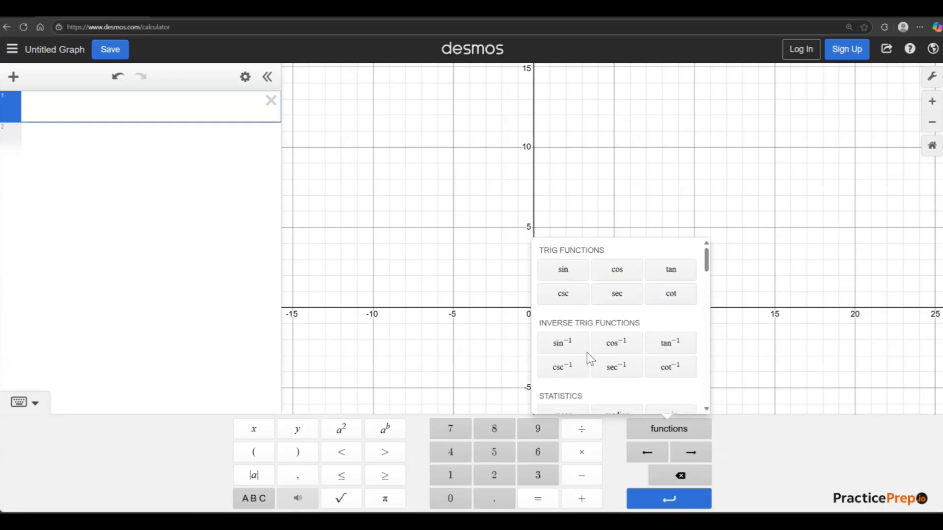
{"action": "left_click", "coordinate": [449, 273]}
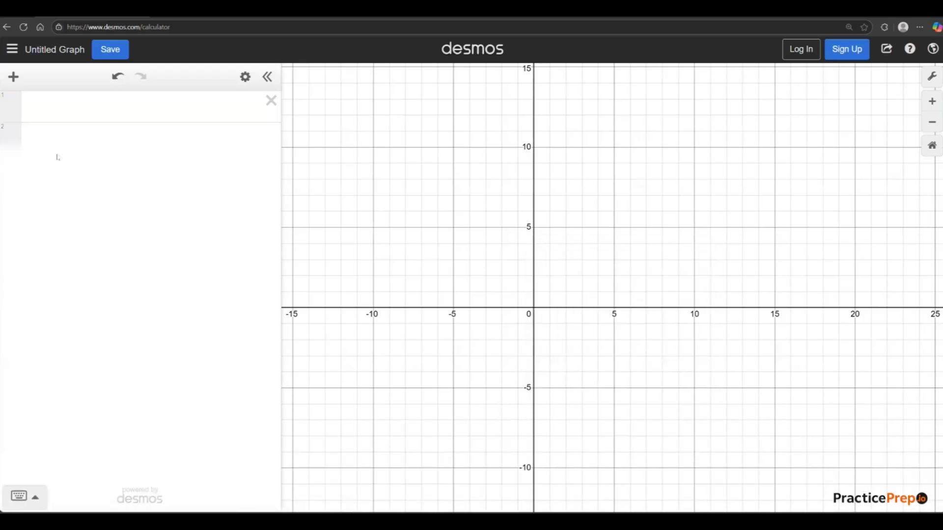
{"action": "left_click", "coordinate": [37, 109]}
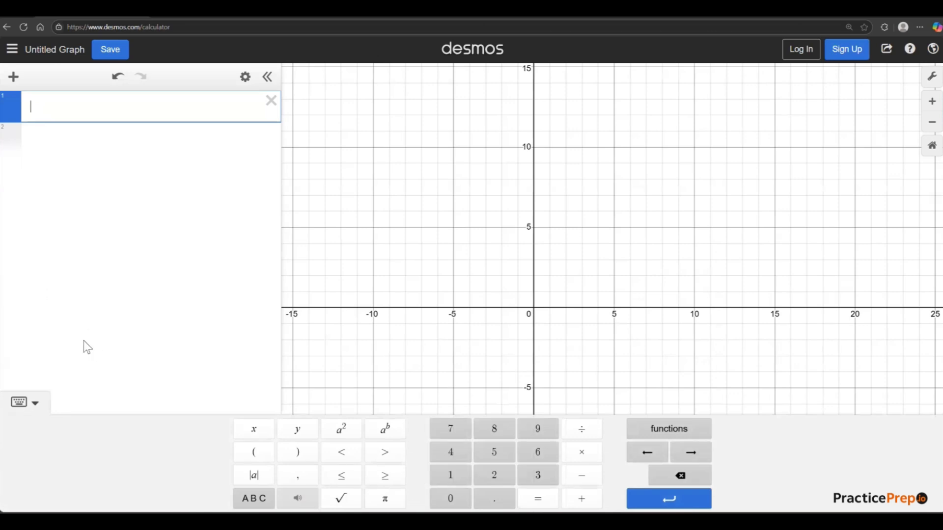
{"action": "left_click", "coordinate": [691, 344]}
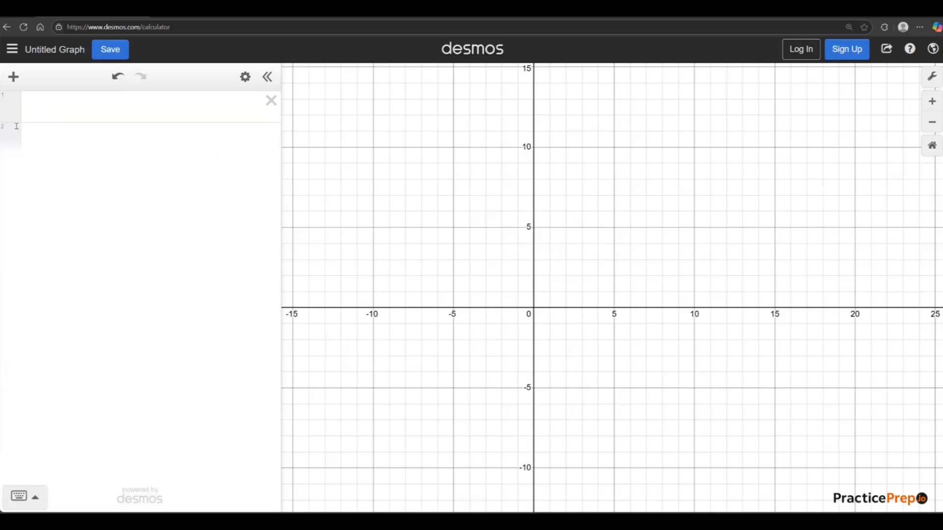
Add an empty x and y table to the expression list.
{"action": "left_click", "coordinate": [13, 76]}
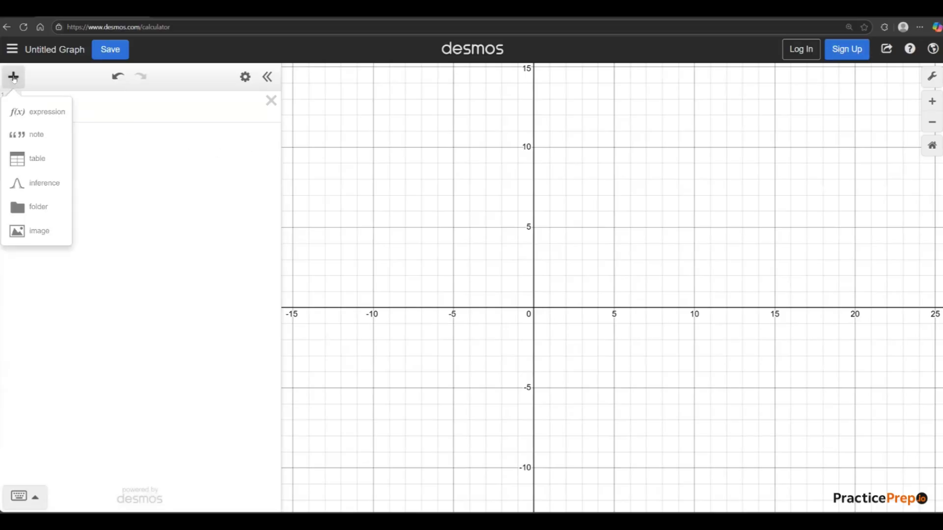
{"action": "left_click", "coordinate": [164, 172]}
{"action": "left_click", "coordinate": [6, 80]}
{"action": "left_click", "coordinate": [172, 200]}
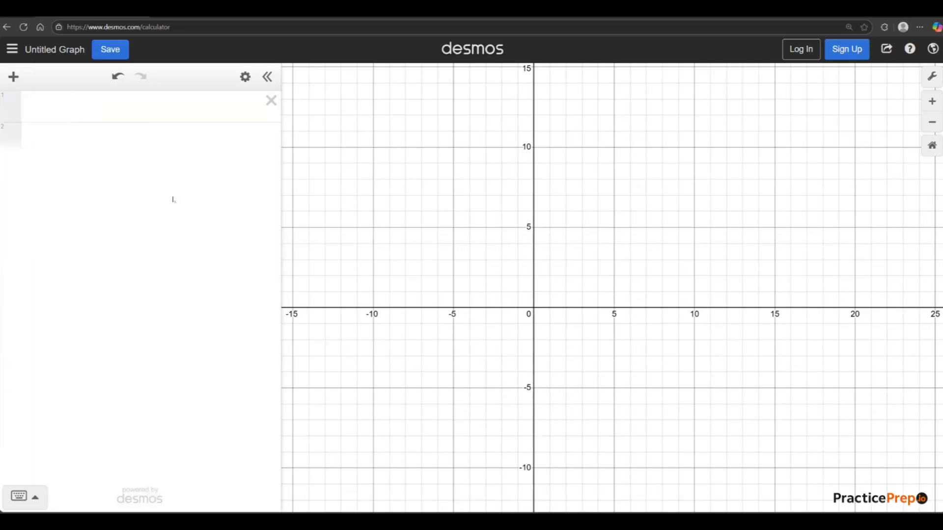
{"action": "left_click", "coordinate": [8, 82]}
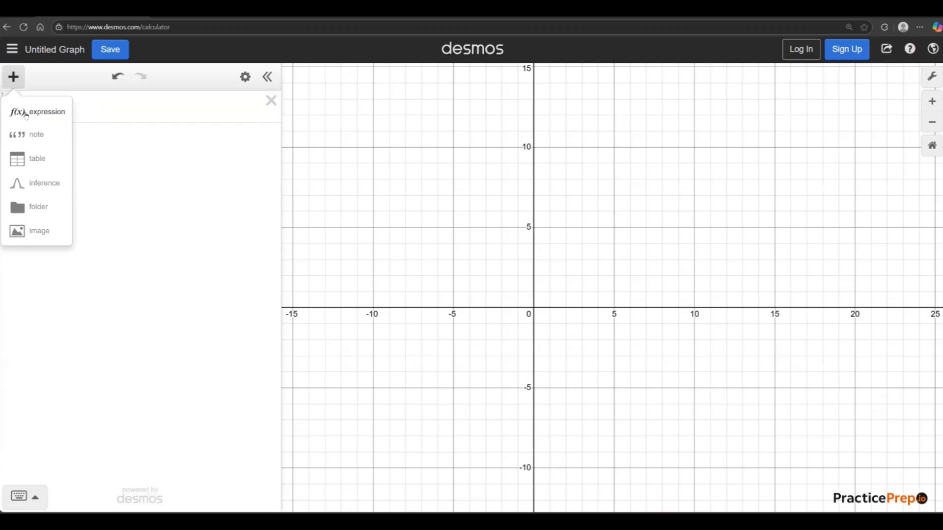
{"action": "left_click", "coordinate": [138, 195]}
{"action": "left_click", "coordinate": [13, 83]}
{"action": "left_click", "coordinate": [37, 163]}
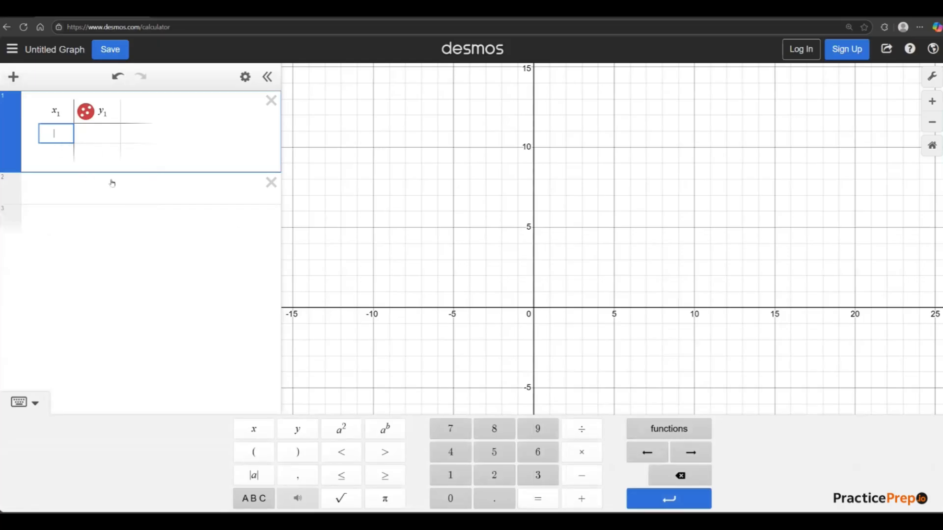
Fill the first two table rows with the points (2, 4) and (1, 3).
{"action": "type", "text": "2"}
{"action": "key", "text": "Tab"}
{"action": "type", "text": "4"}
{"action": "key", "text": "Return"}
{"action": "key", "text": "Left"}
{"action": "type", "text": "1"}
{"action": "key", "text": "Tab"}
{"action": "type", "text": "3"}
{"action": "key", "text": "Left"}
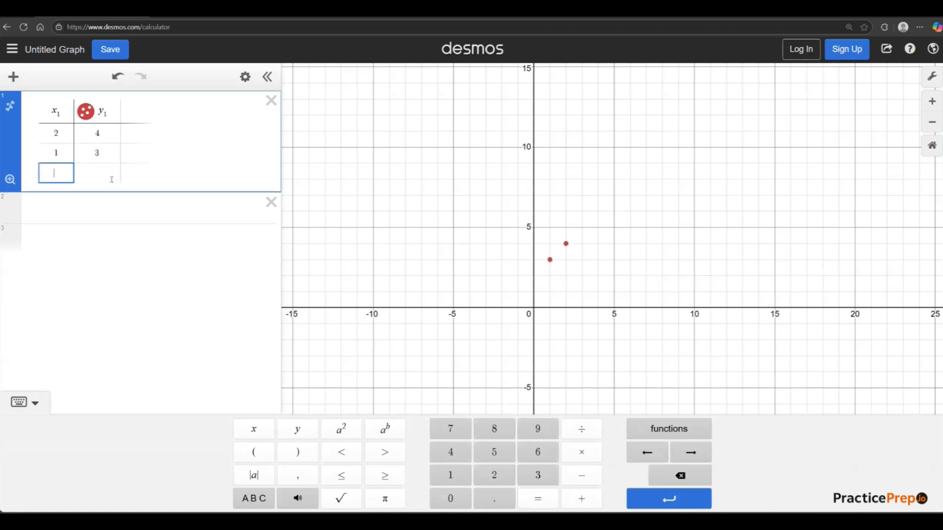
Enter the point (0, 0) in the table's third row, correcting a first y entry of 5.
{"action": "type", "text": "0"}
{"action": "key", "text": "Right"}
{"action": "type", "text": "5"}
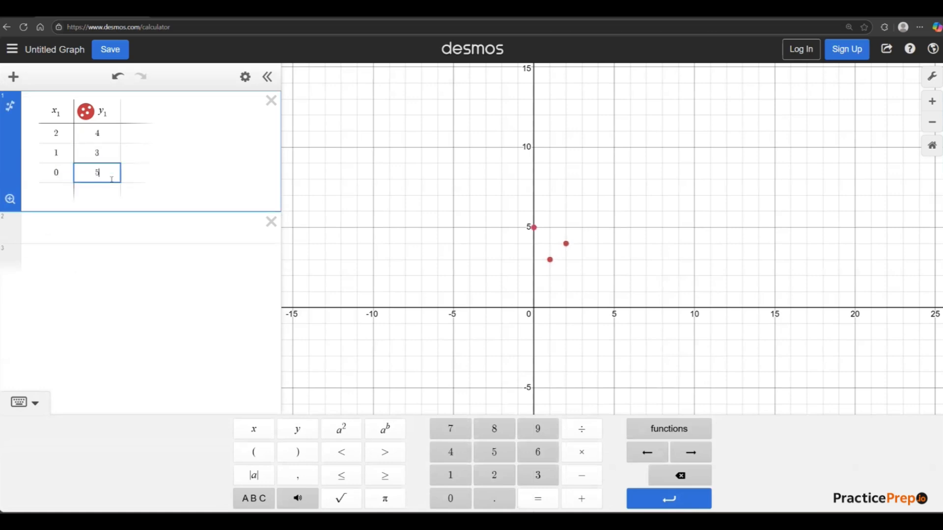
{"action": "key", "text": "BackSpace"}
{"action": "type", "text": "0"}
Examine the three plotted table points on the graph near the origin.
{"action": "scroll", "coordinate": [741, 330], "scroll_direction": "down", "scroll_amount": 1}
{"action": "scroll", "coordinate": [696, 314], "scroll_direction": "down", "scroll_amount": 3}
{"action": "left_click", "coordinate": [417, 356]}
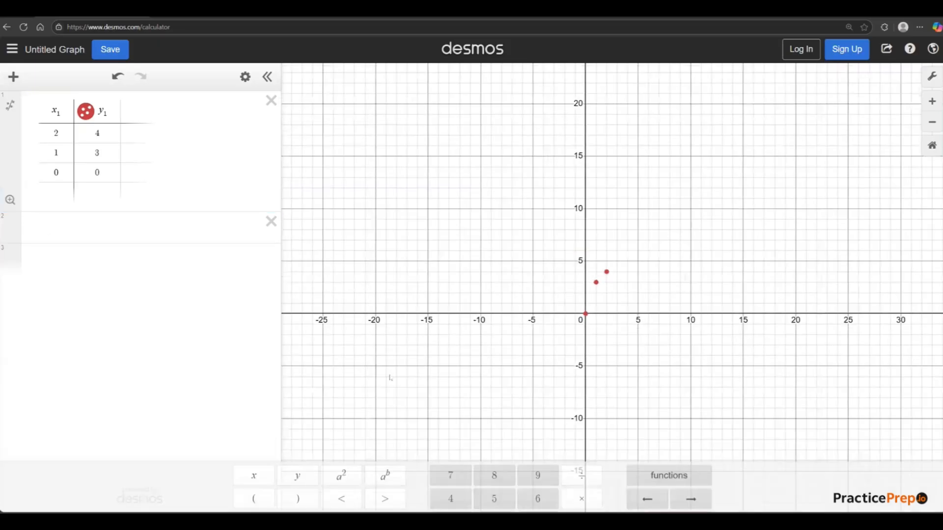
{"action": "left_click_drag", "start_coordinate": [328, 340], "coordinate": [178, 360]}
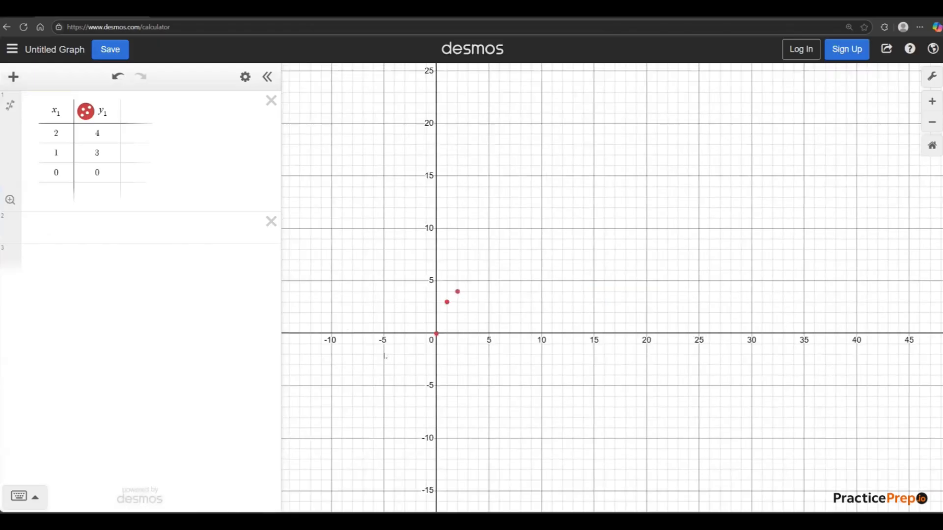
{"action": "scroll", "coordinate": [446, 355], "scroll_direction": "up", "scroll_amount": 1}
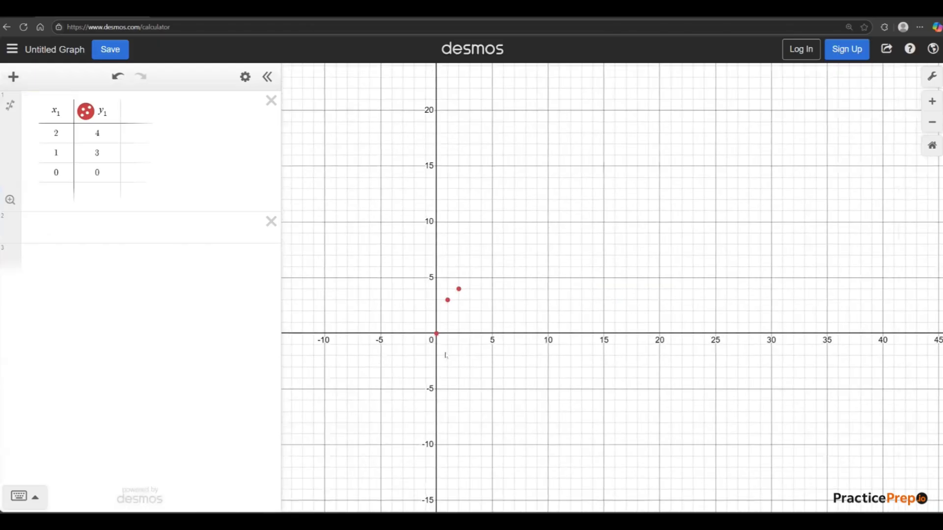
{"action": "scroll", "coordinate": [446, 351], "scroll_direction": "up", "scroll_amount": 5}
{"action": "scroll", "coordinate": [497, 340], "scroll_direction": "down", "scroll_amount": 3}
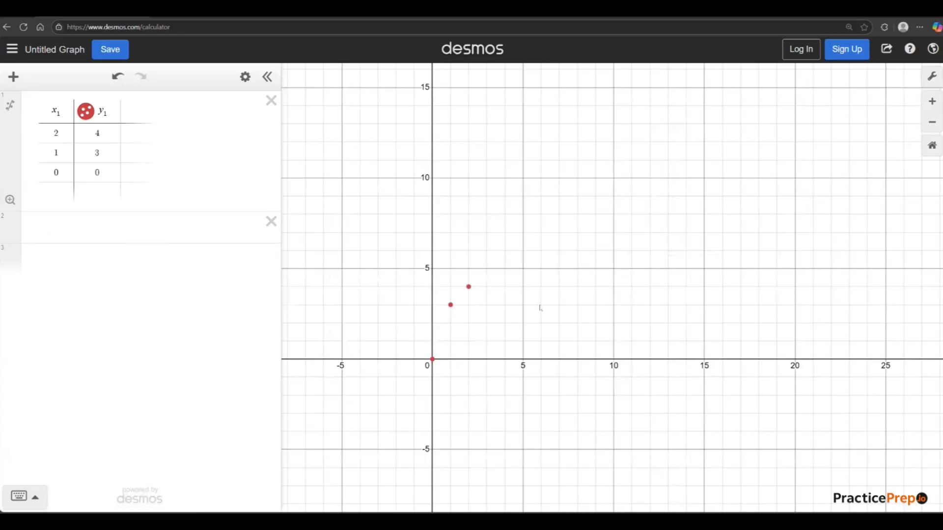
{"action": "scroll", "coordinate": [541, 308], "scroll_direction": "down", "scroll_amount": 2}
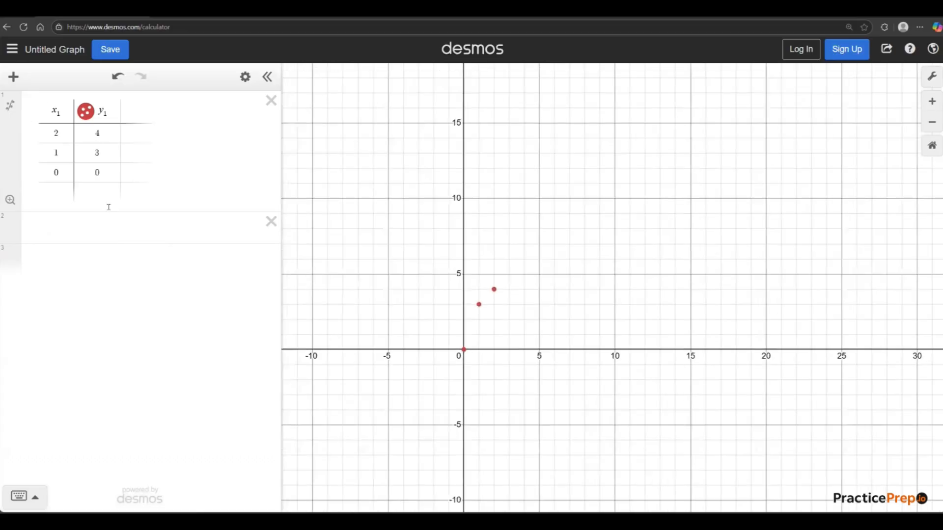
Add a Linear Regression to the table's points and highlight its fitted equation.
{"action": "left_click", "coordinate": [13, 78]}
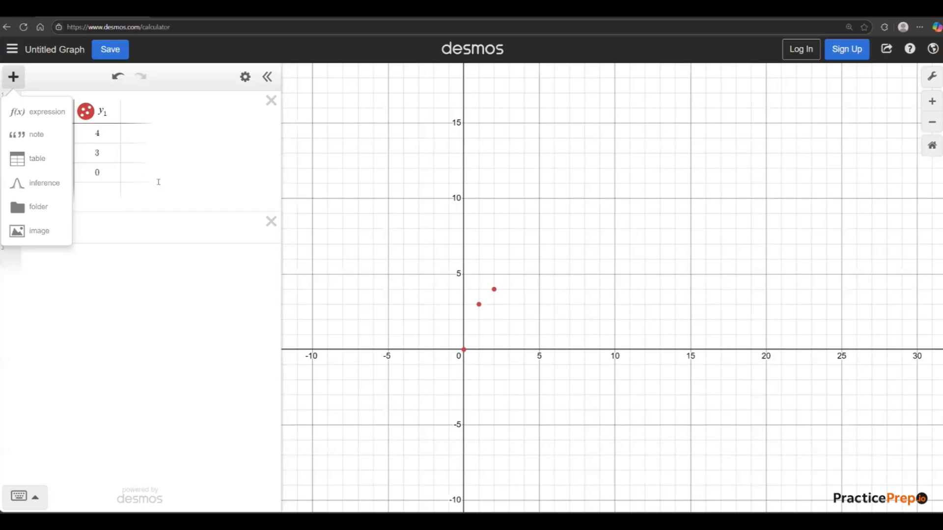
{"action": "left_click", "coordinate": [221, 173]}
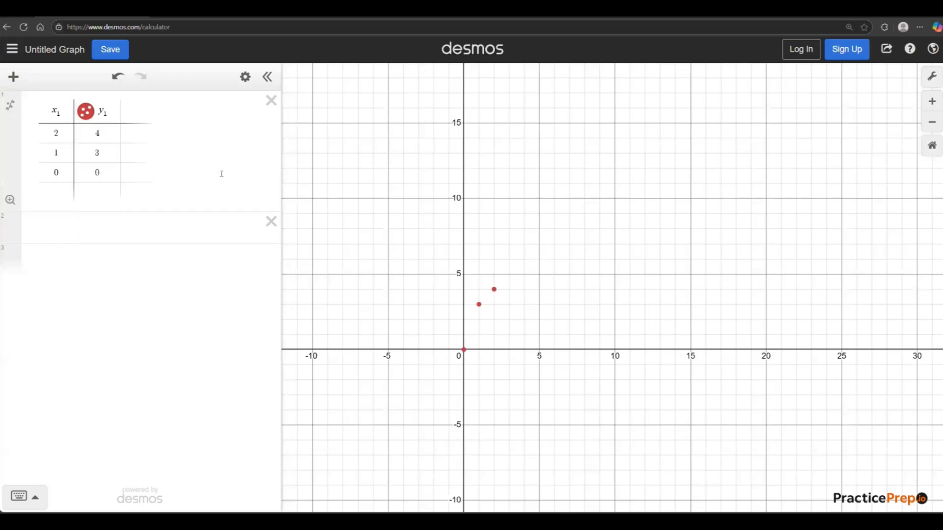
{"action": "left_click", "coordinate": [8, 107]}
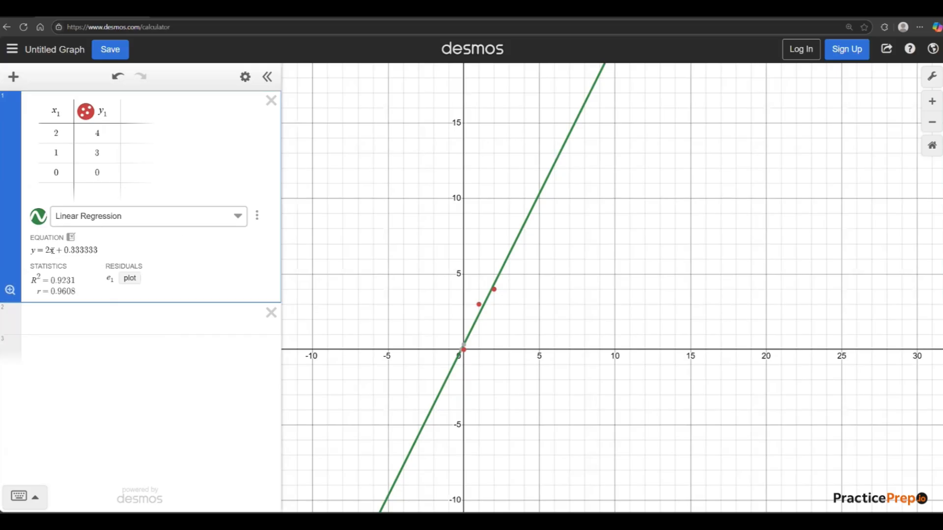
{"action": "left_click_drag", "start_coordinate": [29, 251], "coordinate": [103, 253]}
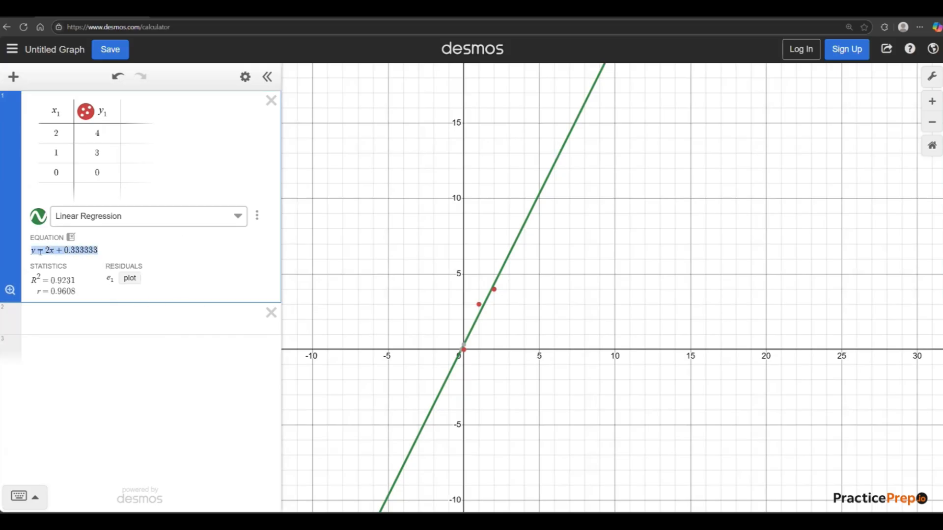
{"action": "left_click", "coordinate": [94, 376]}
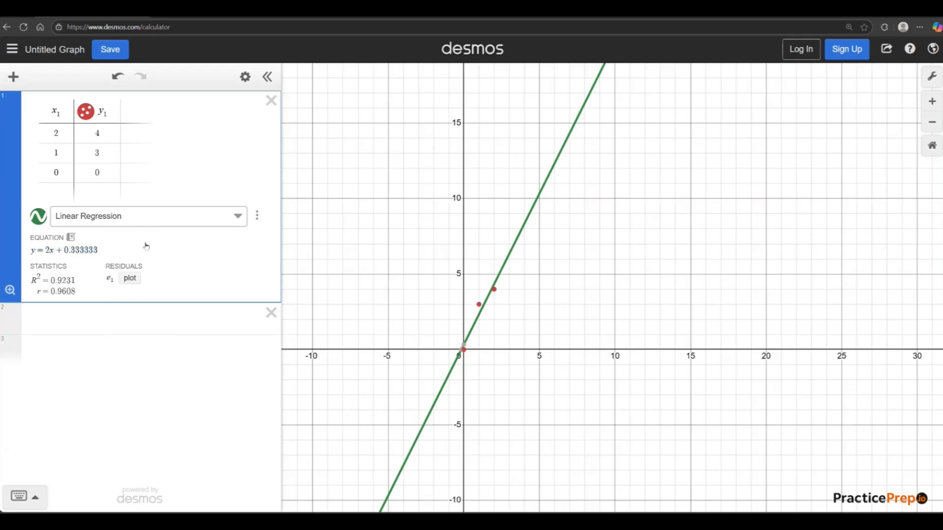
Change the table's regression type to Quadratic Regression.
{"action": "left_click", "coordinate": [129, 218]}
{"action": "left_click", "coordinate": [109, 237]}
{"action": "left_click", "coordinate": [96, 224]}
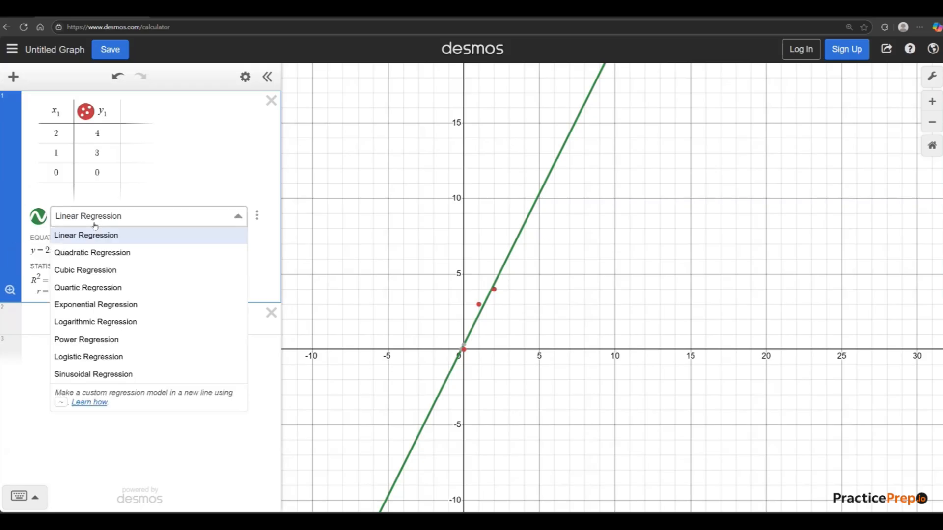
{"action": "left_click", "coordinate": [79, 252]}
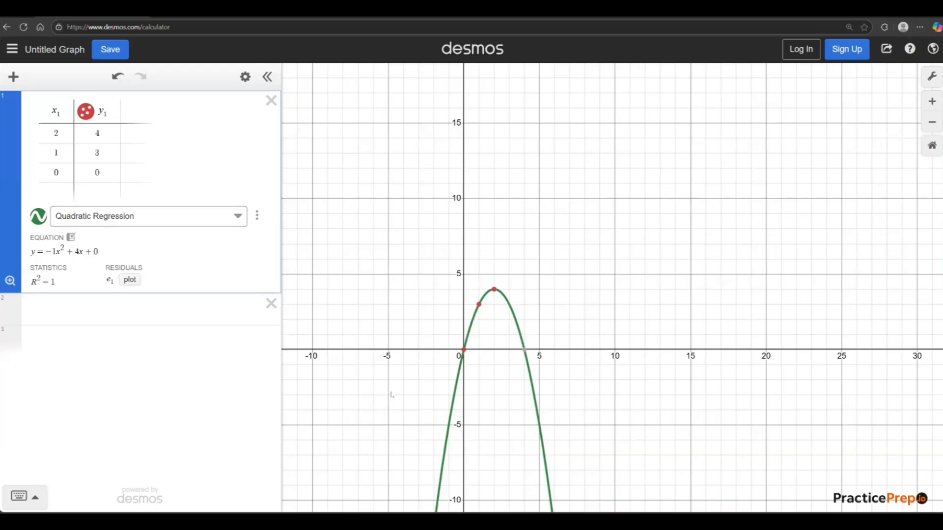
Return the table's fit to Linear Regression and delete the whole table from the expression list.
{"action": "left_click", "coordinate": [107, 222]}
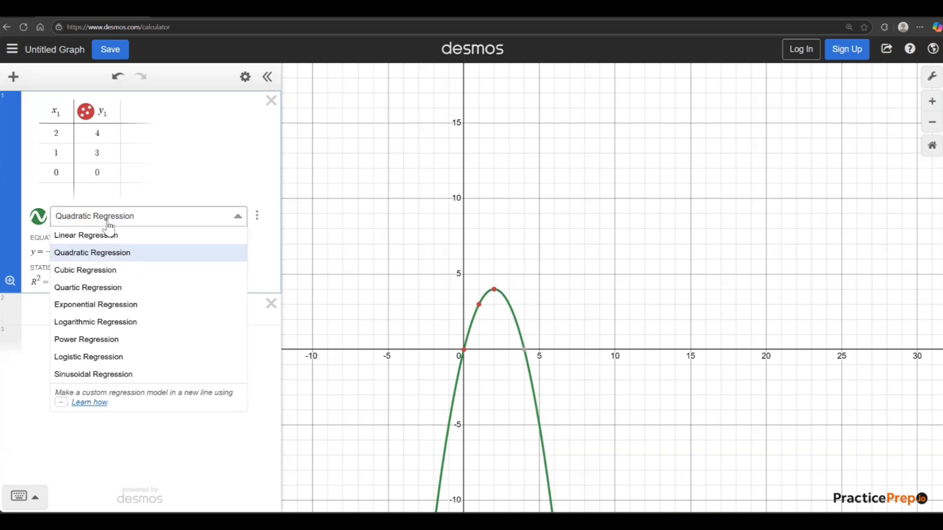
{"action": "left_click", "coordinate": [86, 236]}
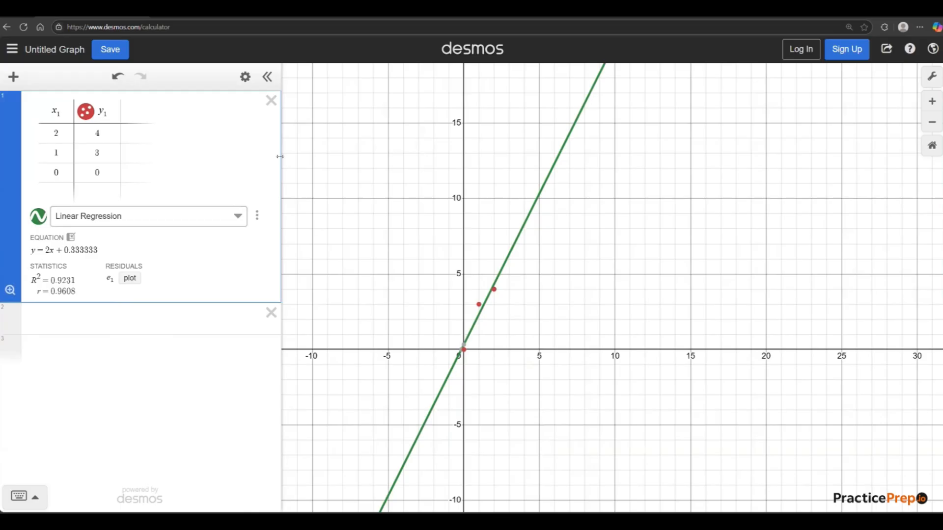
{"action": "left_click", "coordinate": [270, 103]}
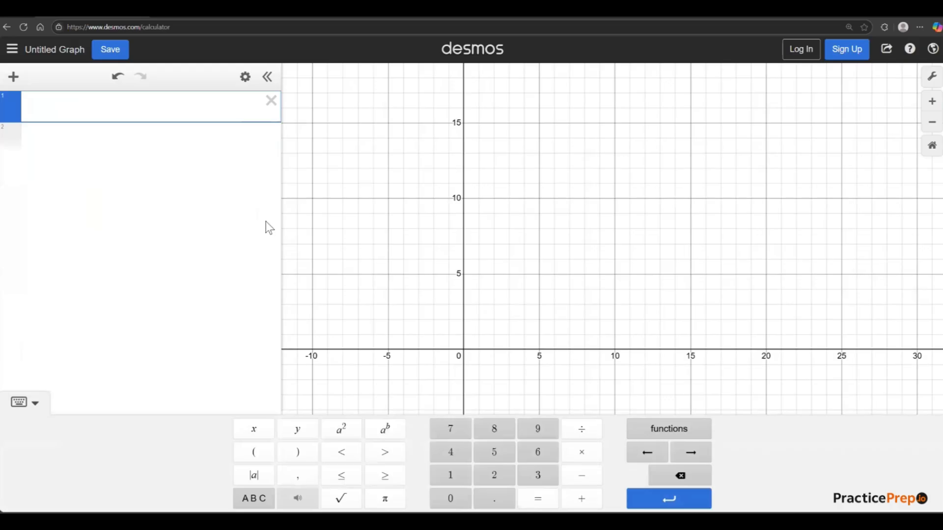
{"action": "left_click", "coordinate": [443, 232]}
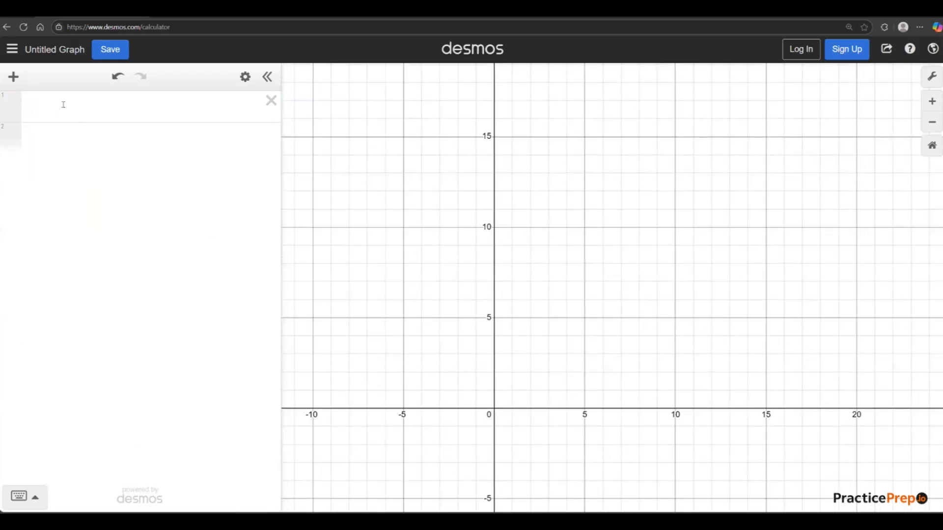
Evaluate sin(30) in the first expression line.
{"action": "left_click", "coordinate": [62, 106]}
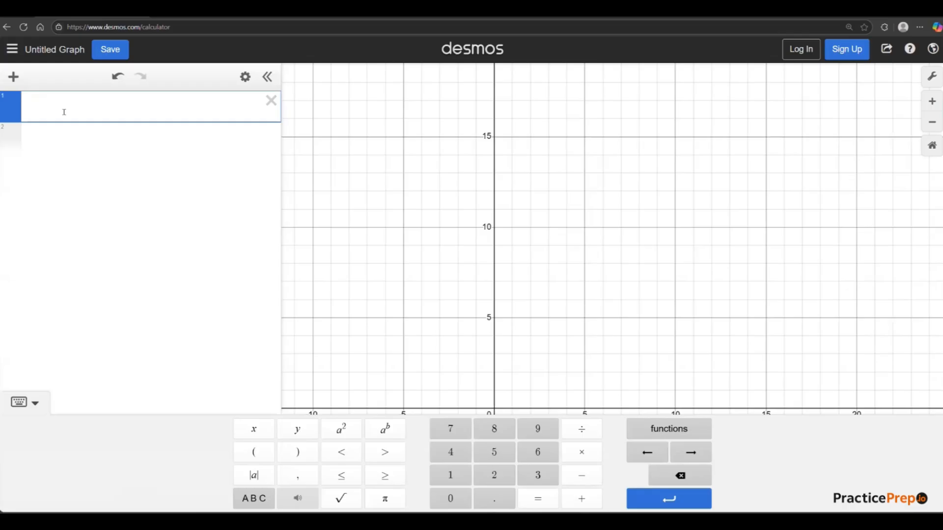
{"action": "type", "text": "sin("}
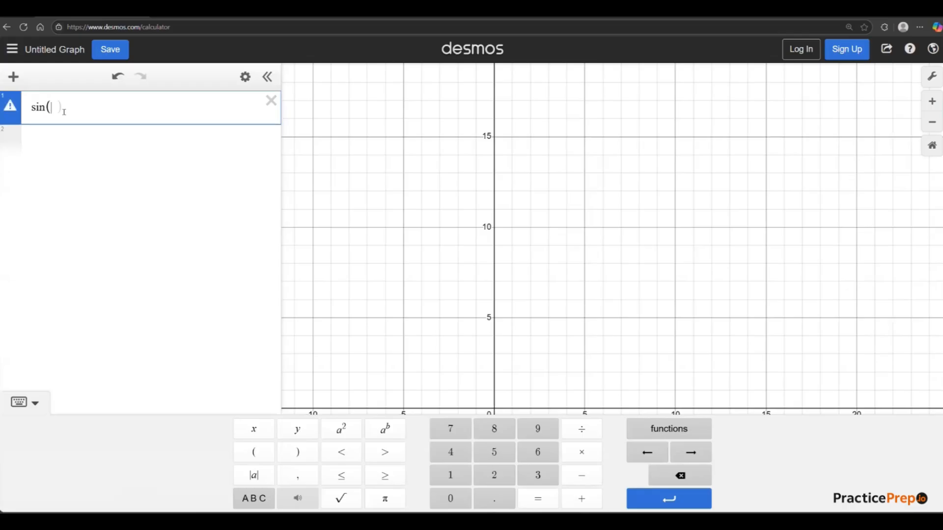
{"action": "type", "text": "30"}
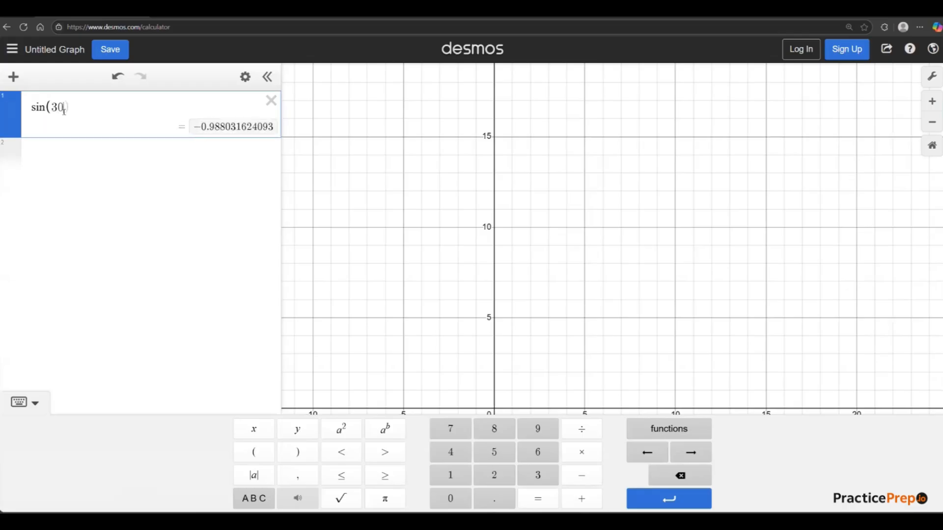
Replace the sine's argument with π/6 to evaluate the angle in radians, and highlight that argument.
{"action": "key", "text": "BackSpace"}
{"action": "key", "text": "BackSpace"}
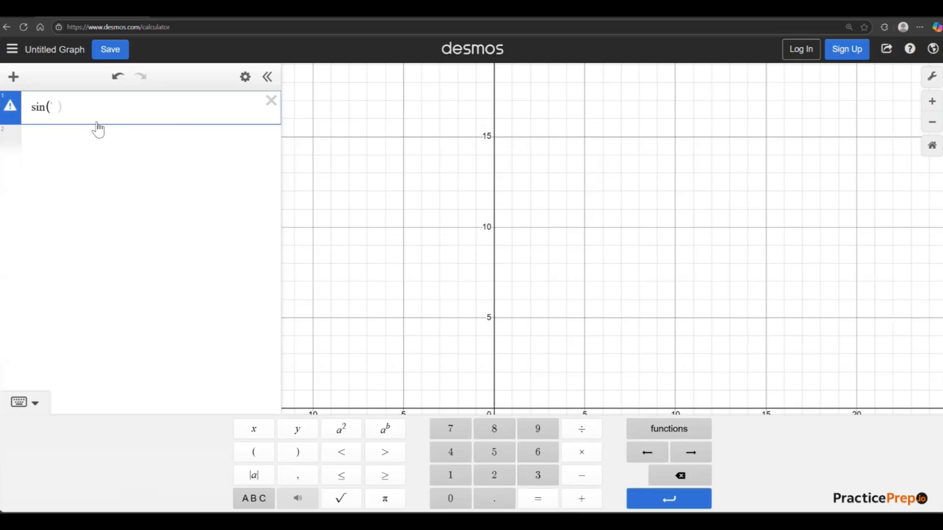
{"action": "type", "text": "pi"}
{"action": "type", "text": "/6"}
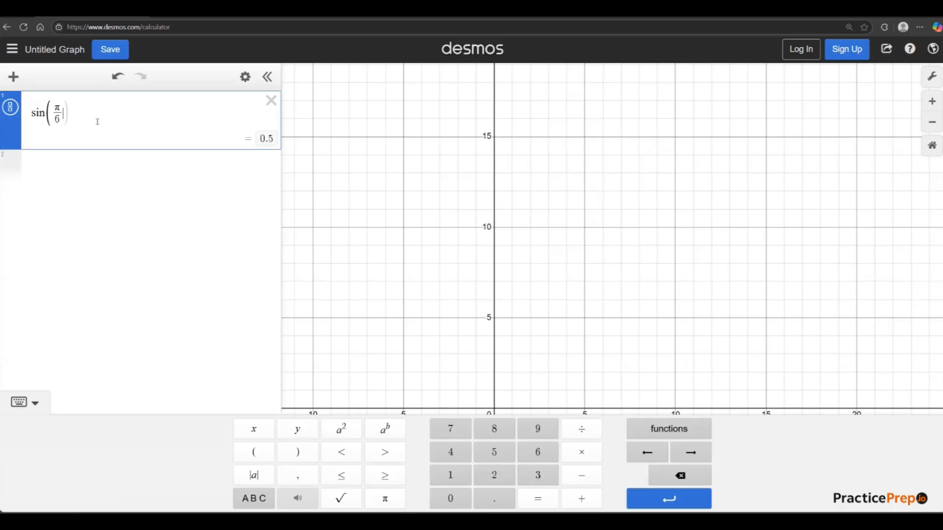
{"action": "type", "text": ")"}
{"action": "left_click_drag", "start_coordinate": [60, 120], "coordinate": [57, 108]}
{"action": "left_click", "coordinate": [88, 165]}
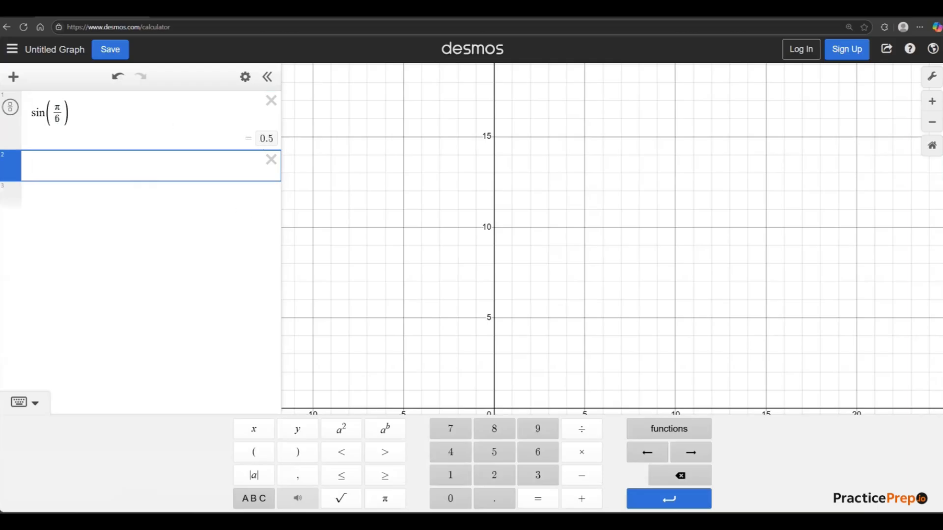
Clear the sine expression and set the graph's angle mode to Degrees.
{"action": "left_click_drag", "start_coordinate": [80, 115], "coordinate": [29, 115]}
{"action": "key", "text": "BackSpace"}
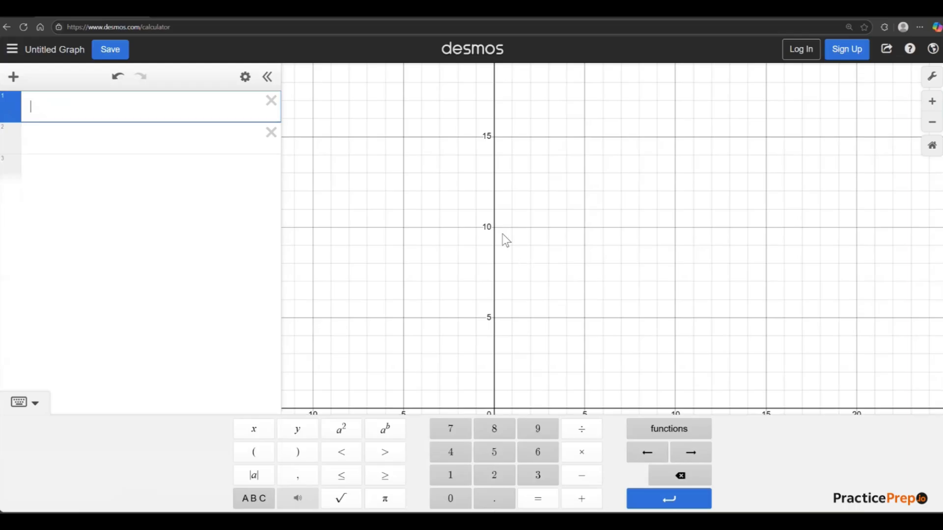
{"action": "left_click", "coordinate": [931, 86]}
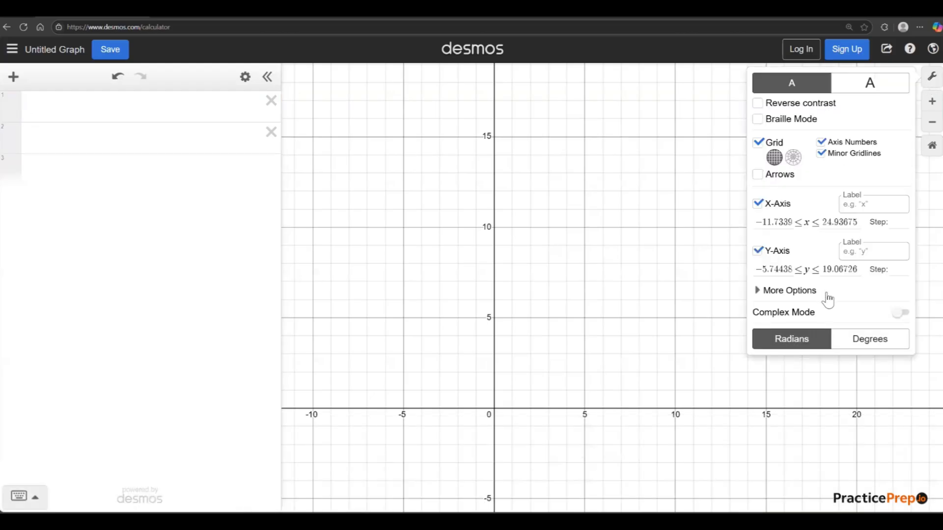
{"action": "left_click", "coordinate": [859, 339]}
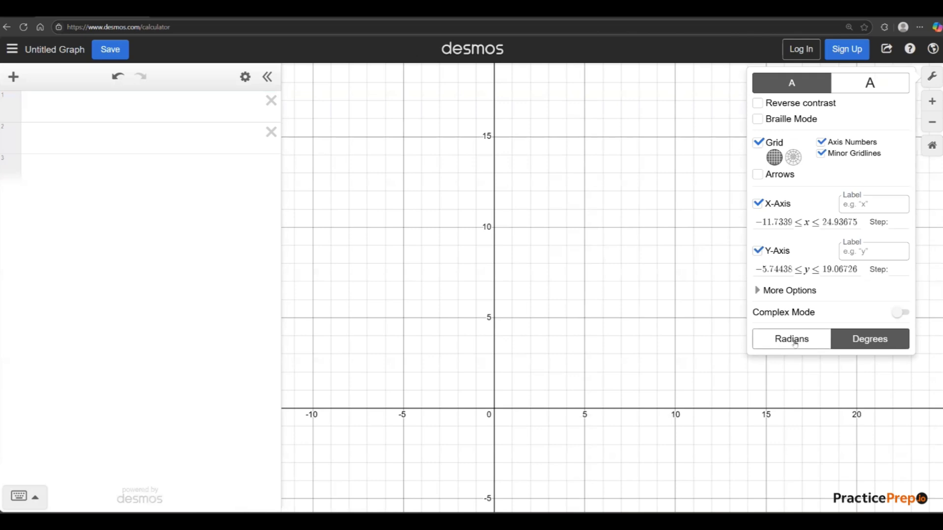
{"action": "left_click", "coordinate": [776, 343]}
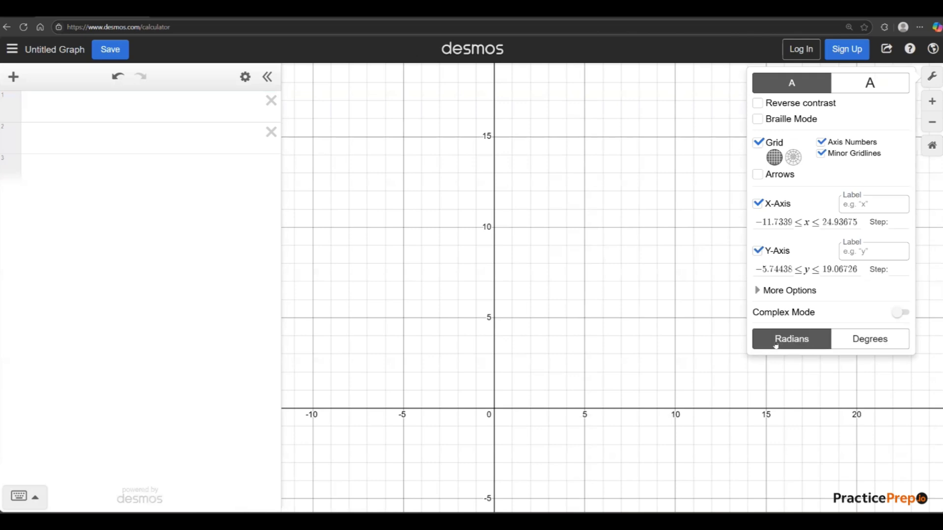
{"action": "left_click", "coordinate": [857, 341]}
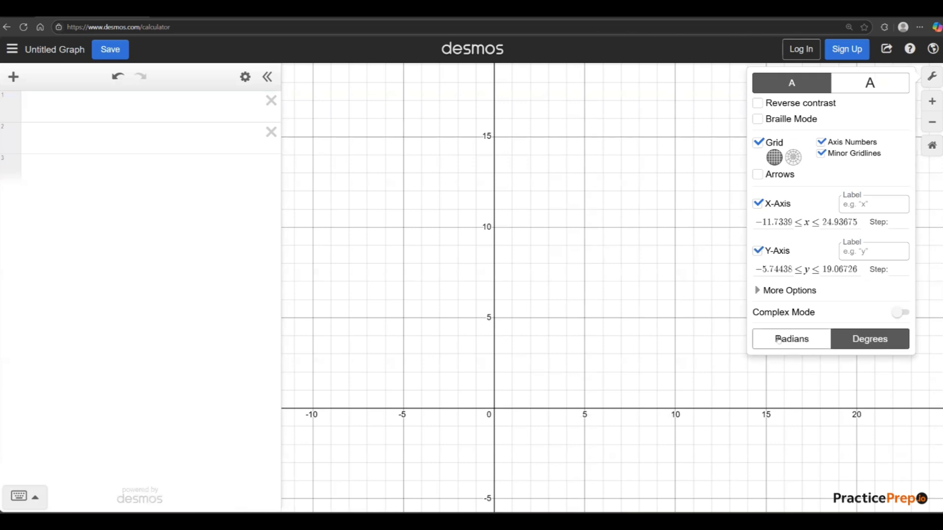
{"action": "left_click", "coordinate": [615, 308]}
Evaluate sin(30) in degree mode on the first expression line and highlight its argument.
{"action": "left_click", "coordinate": [102, 115]}
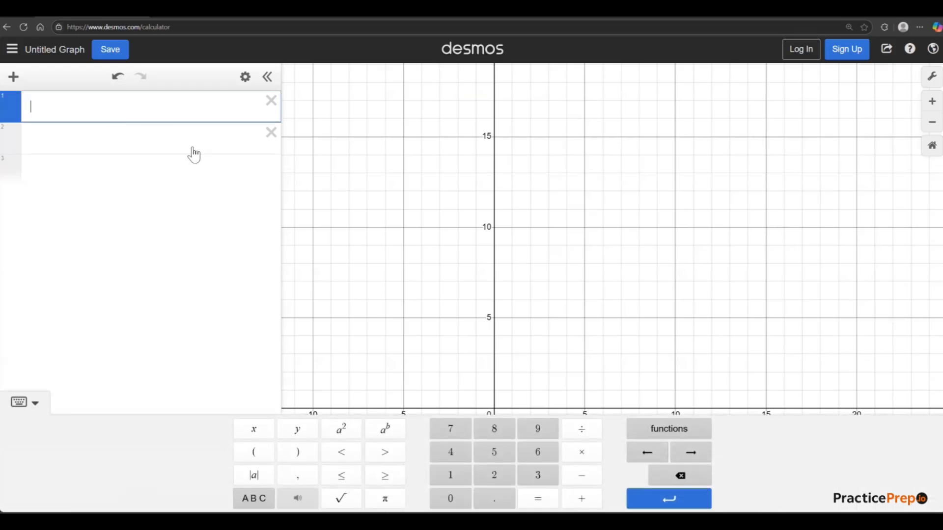
{"action": "type", "text": "sin("}
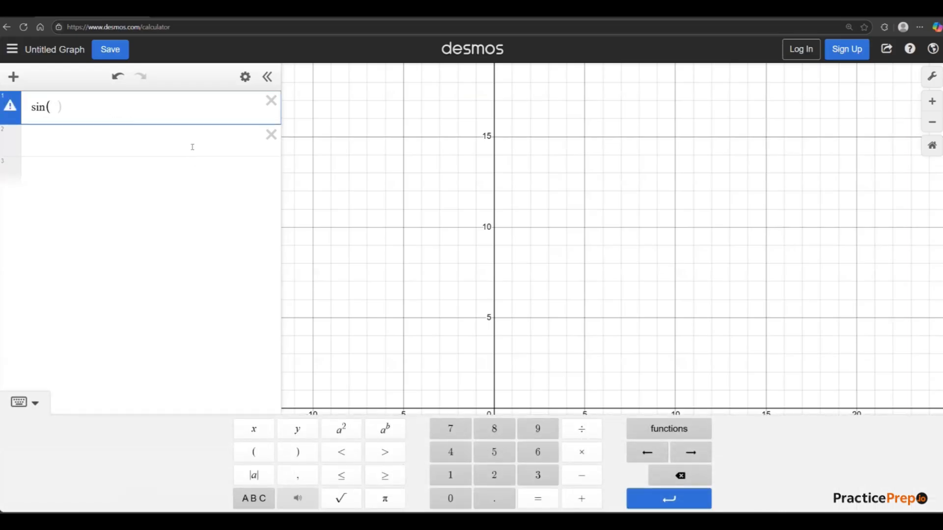
{"action": "type", "text": "30"}
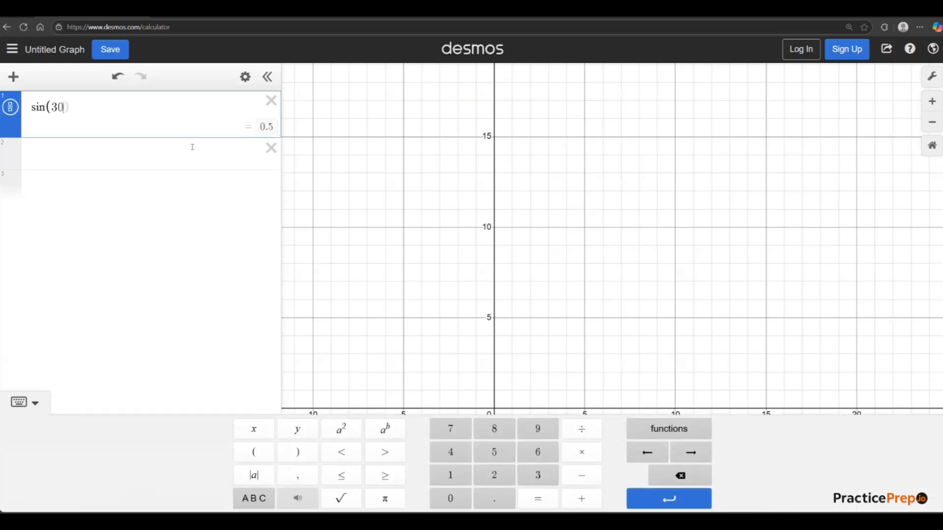
{"action": "type", "text": ")"}
{"action": "left_click_drag", "start_coordinate": [52, 108], "coordinate": [69, 114]}
{"action": "left_click", "coordinate": [111, 222]}
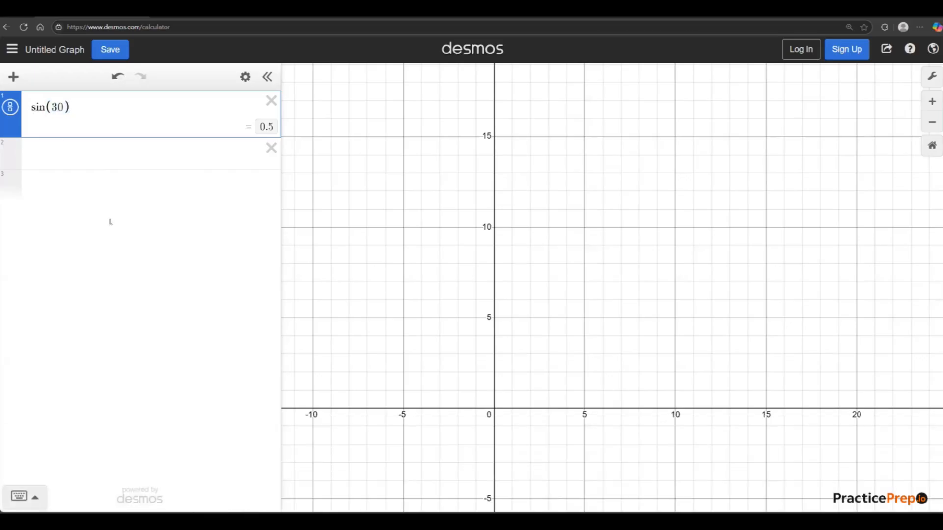
Change the sine function to cos, keeping 30 as the argument.
{"action": "left_click", "coordinate": [41, 109]}
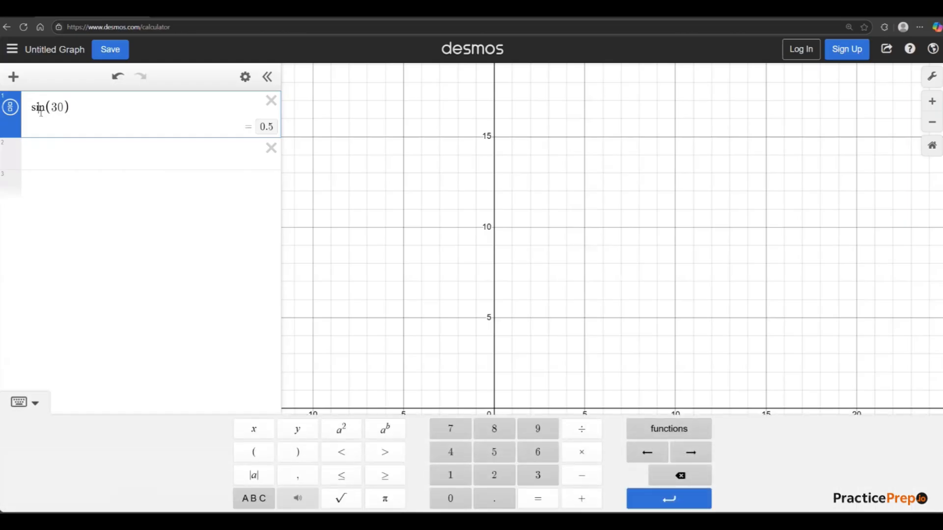
{"action": "left_click_drag", "start_coordinate": [45, 108], "coordinate": [31, 117]}
{"action": "type", "text": "cos"}
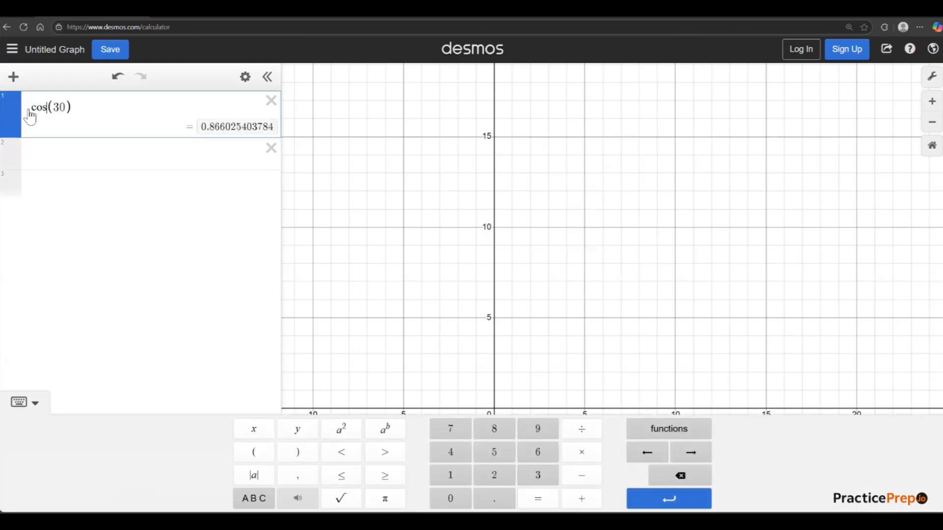
Change the cosine function to tan, keeping 30 as the argument, and highlight the whole expression.
{"action": "double_click", "coordinate": [43, 108]}
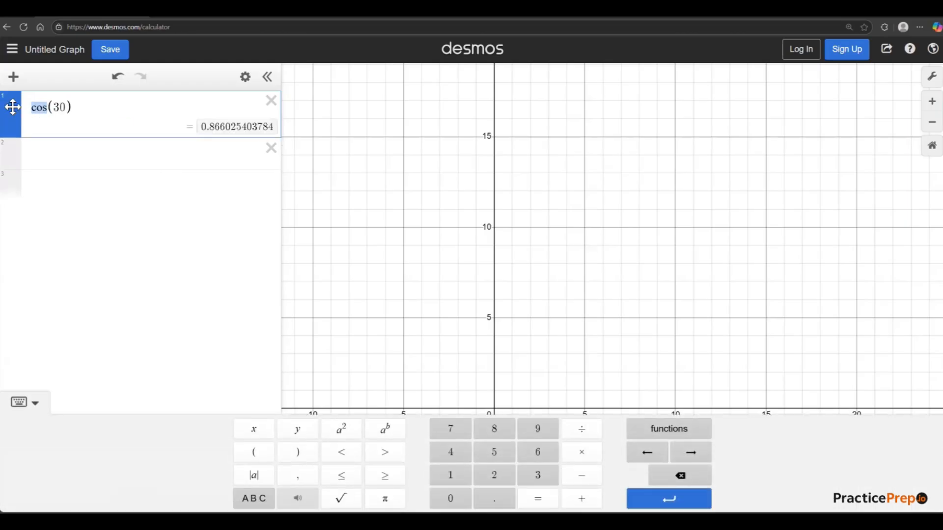
{"action": "type", "text": "tan"}
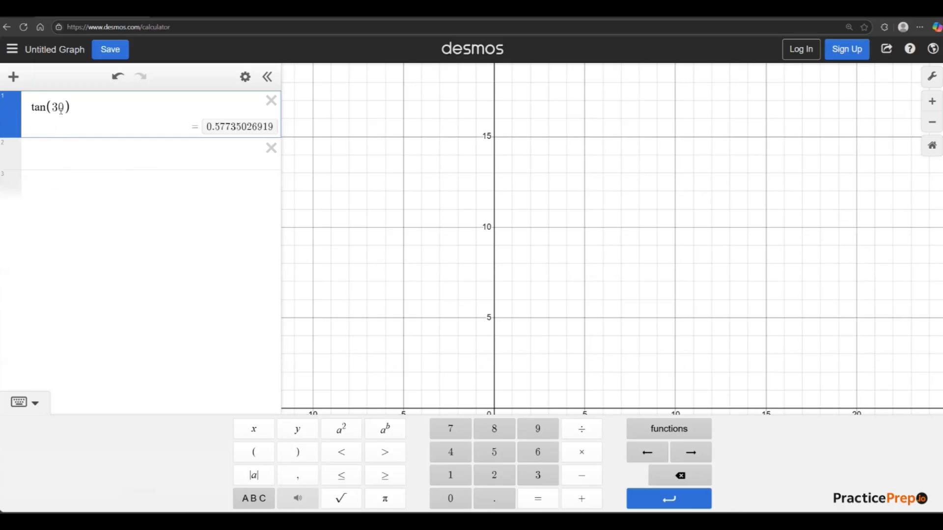
{"action": "left_click_drag", "start_coordinate": [74, 109], "coordinate": [11, 107]}
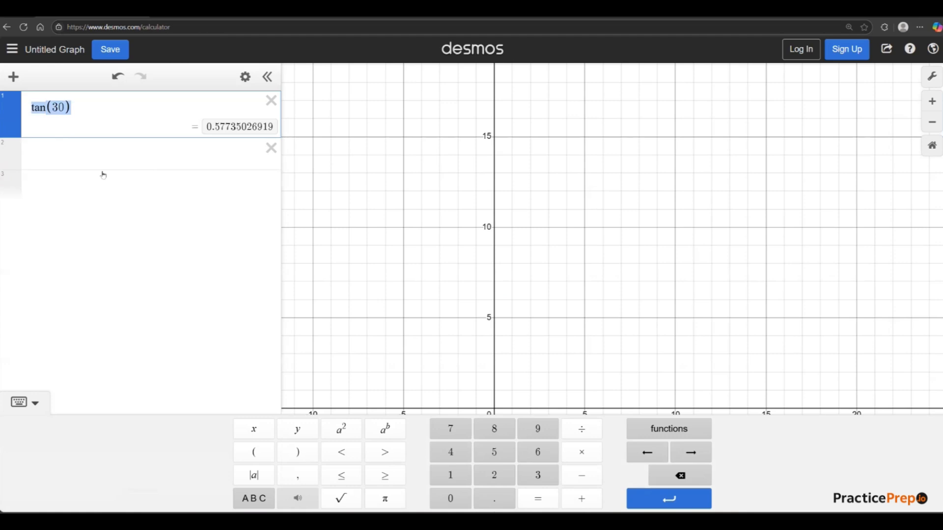
Delete the tangent expression and recentre the graph around the origin at a wider scale, with the empty first line ready for entry.
{"action": "left_click", "coordinate": [271, 100]}
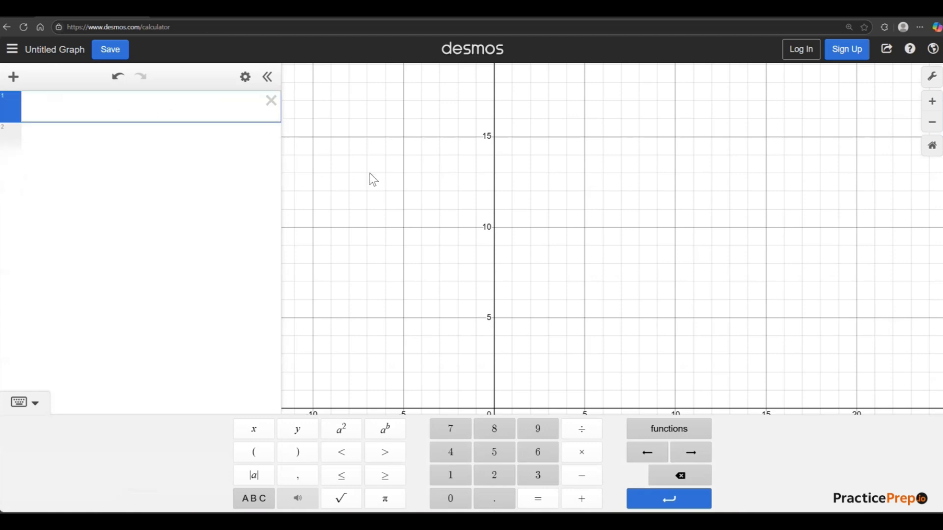
{"action": "scroll", "coordinate": [433, 217], "scroll_direction": "down", "scroll_amount": 3}
{"action": "left_click_drag", "start_coordinate": [489, 275], "coordinate": [528, 181]}
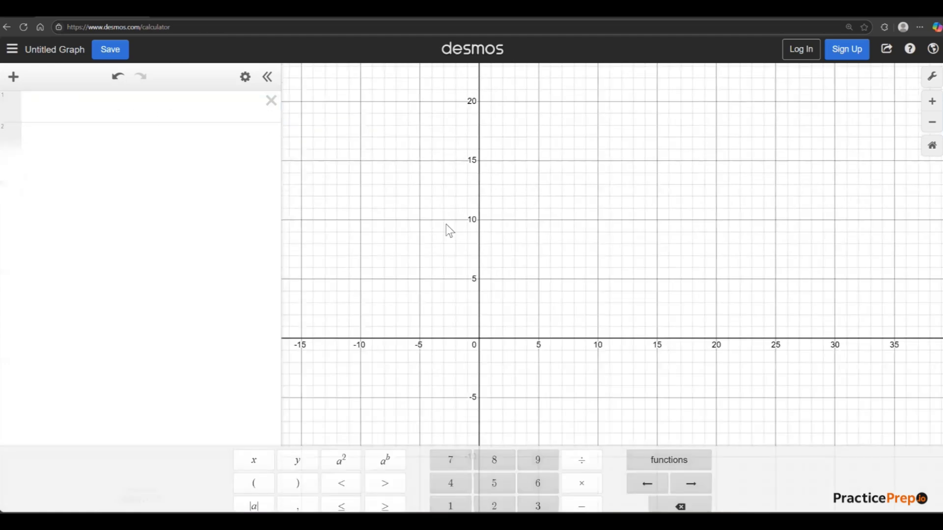
{"action": "scroll", "coordinate": [451, 207], "scroll_direction": "down", "scroll_amount": 1}
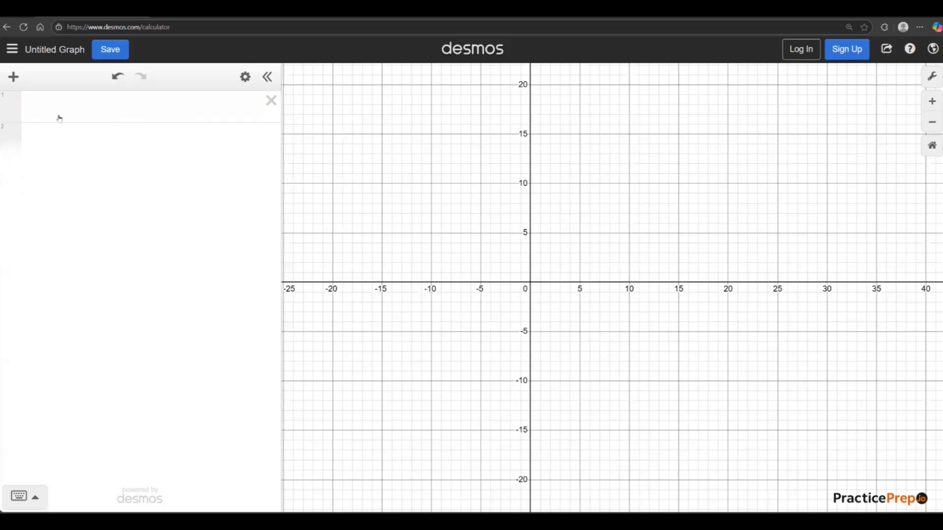
{"action": "left_click", "coordinate": [72, 123]}
{"action": "type", "text": "y="}
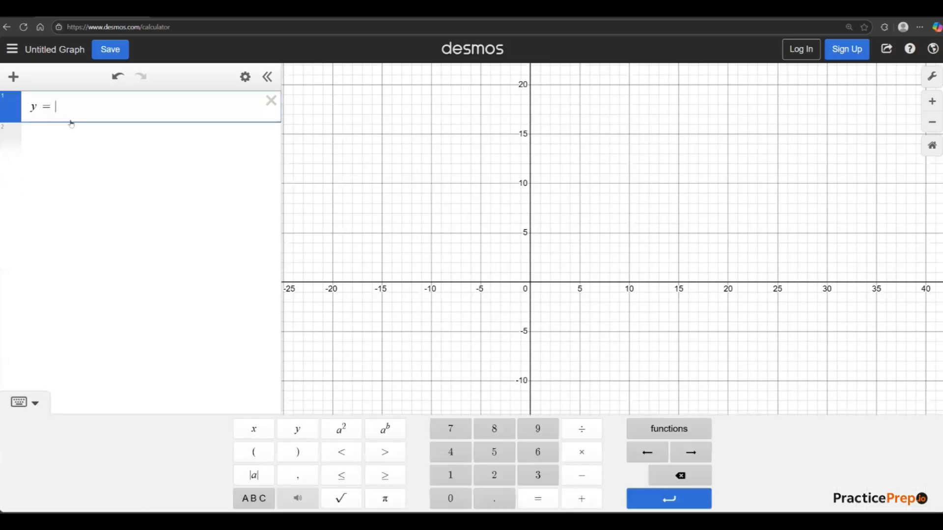
{"action": "key", "text": "BackSpace"}
{"action": "key", "text": "BackSpace"}
Graph the circle (x−5)^2 + (y−3)^2 = 5 on the first expression line.
{"action": "type", "text": "("}
{"action": "type", "text": "x-5"}
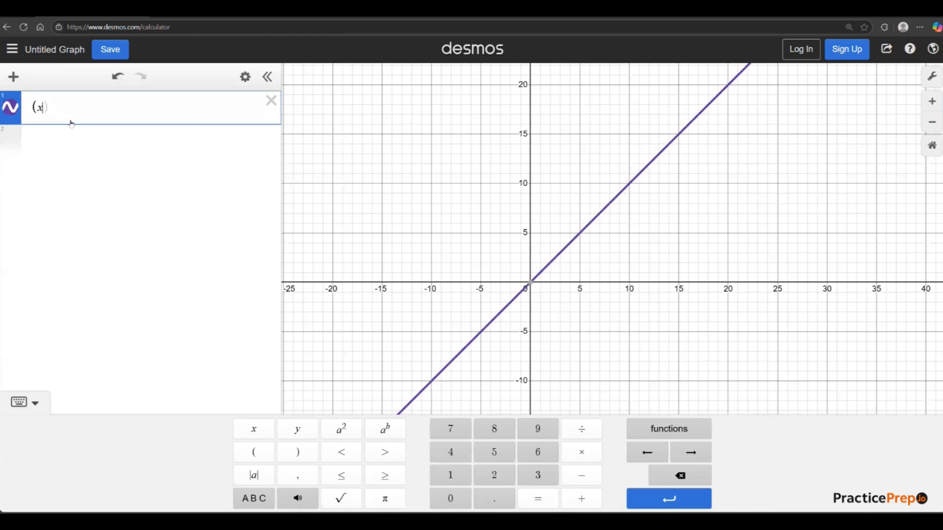
{"action": "type", "text": ")^"}
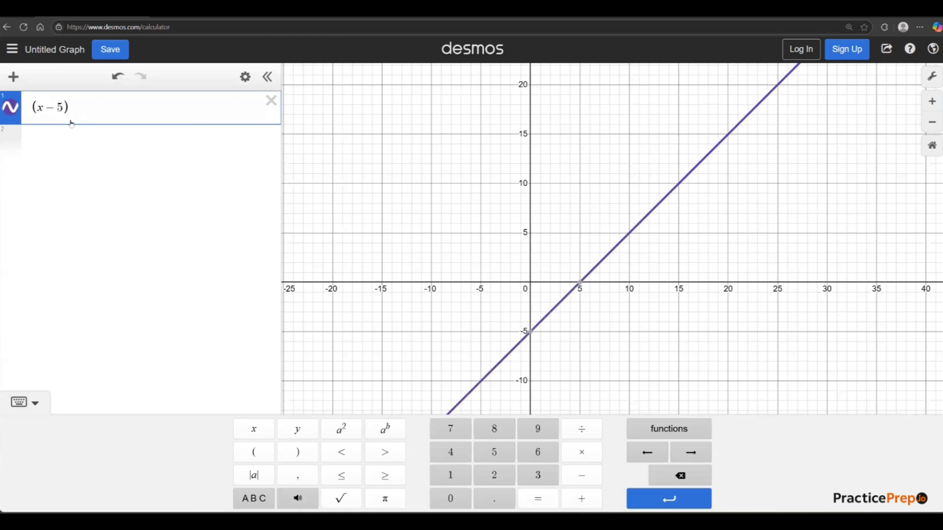
{"action": "type", "text": "2"}
{"action": "key", "text": "Right"}
{"action": "type", "text": "+"}
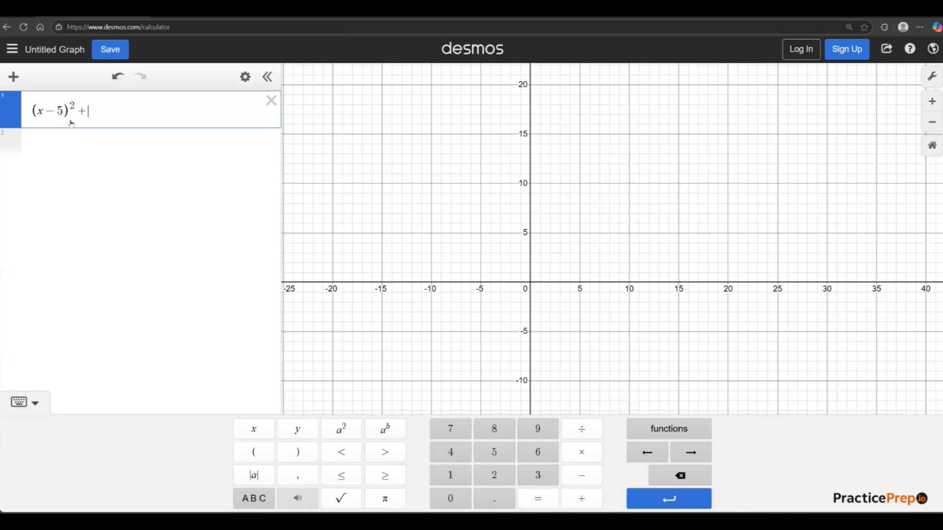
{"action": "type", "text": "(y"}
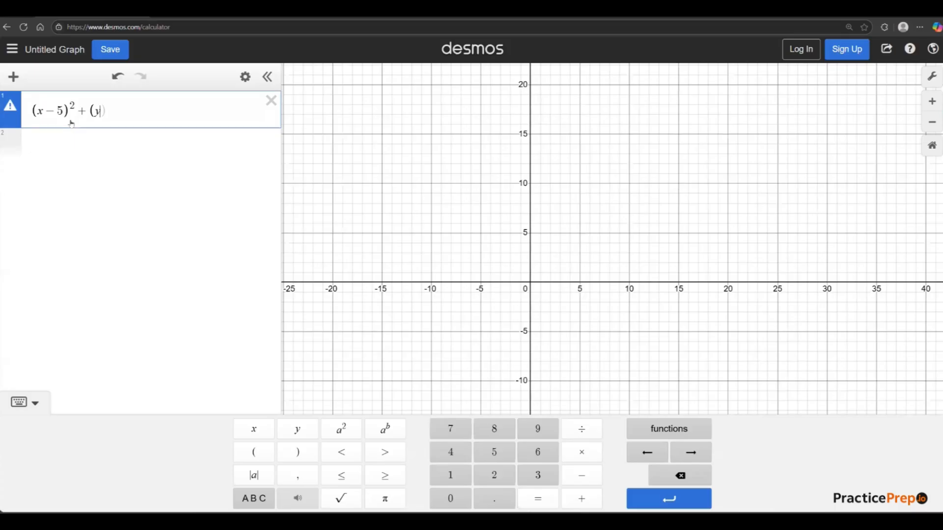
{"action": "type", "text": "-3)^2=5"}
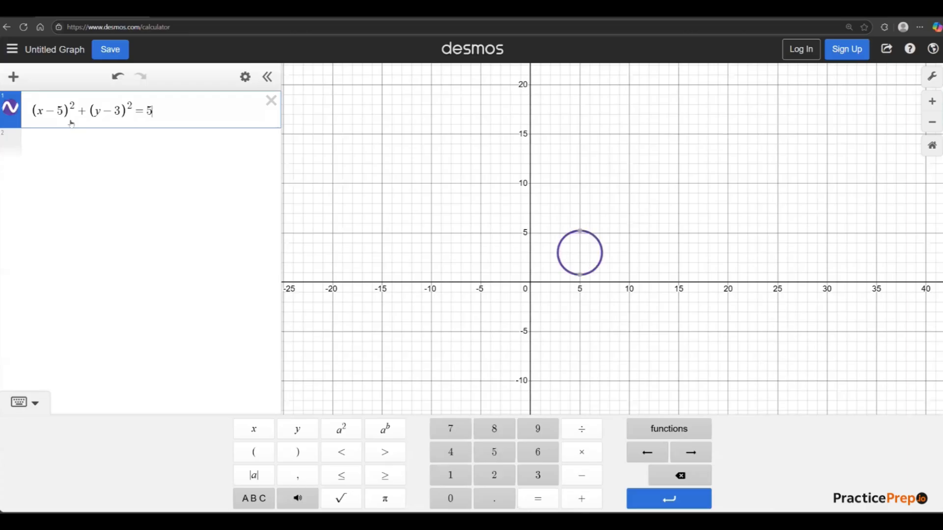
Examine the circle up close, highlighting its equation and showing the coordinates of its highest and lowest points.
{"action": "scroll", "coordinate": [595, 244], "scroll_direction": "up", "scroll_amount": 1}
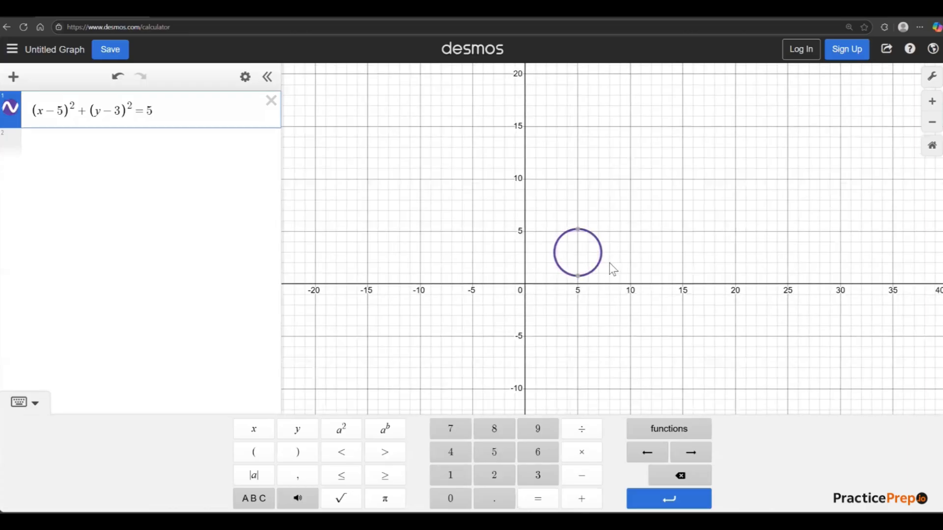
{"action": "scroll", "coordinate": [609, 271], "scroll_direction": "up", "scroll_amount": 5}
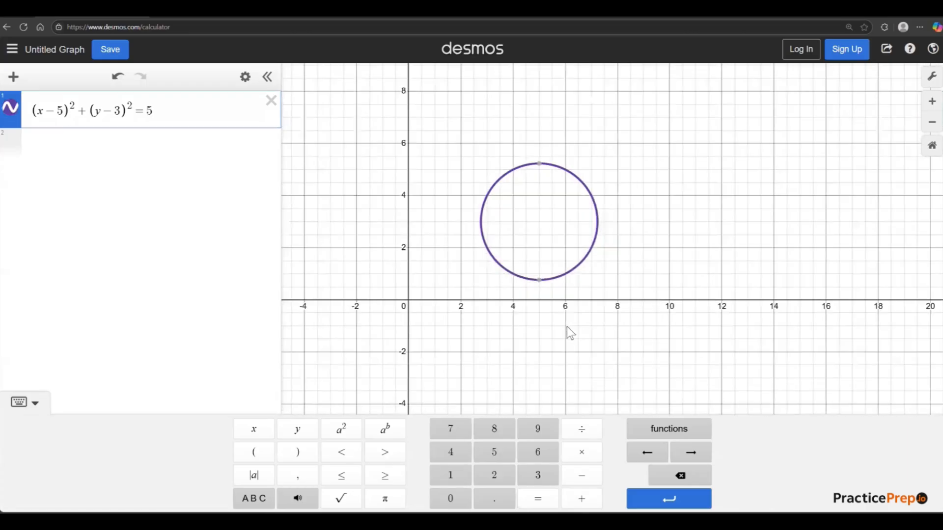
{"action": "left_click", "coordinate": [568, 333]}
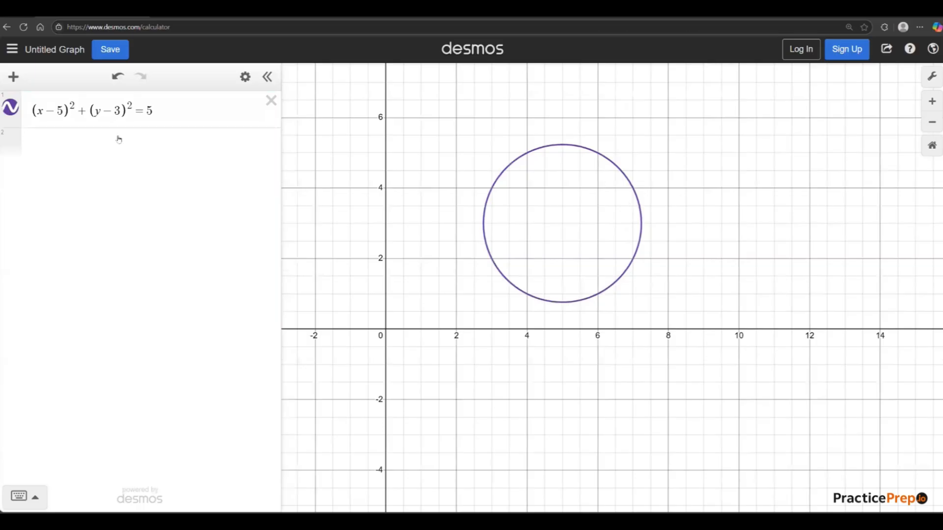
{"action": "left_click", "coordinate": [203, 117]}
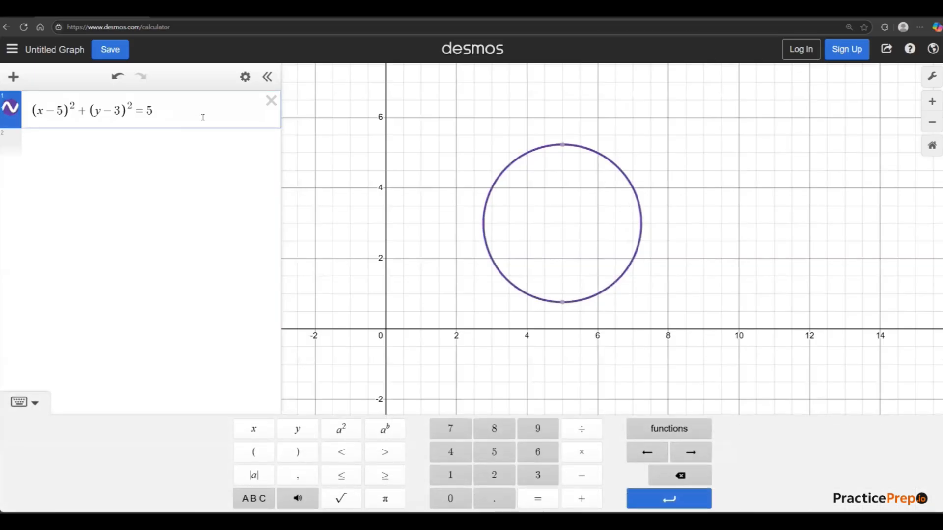
{"action": "left_click_drag", "start_coordinate": [158, 116], "coordinate": [5, 112]}
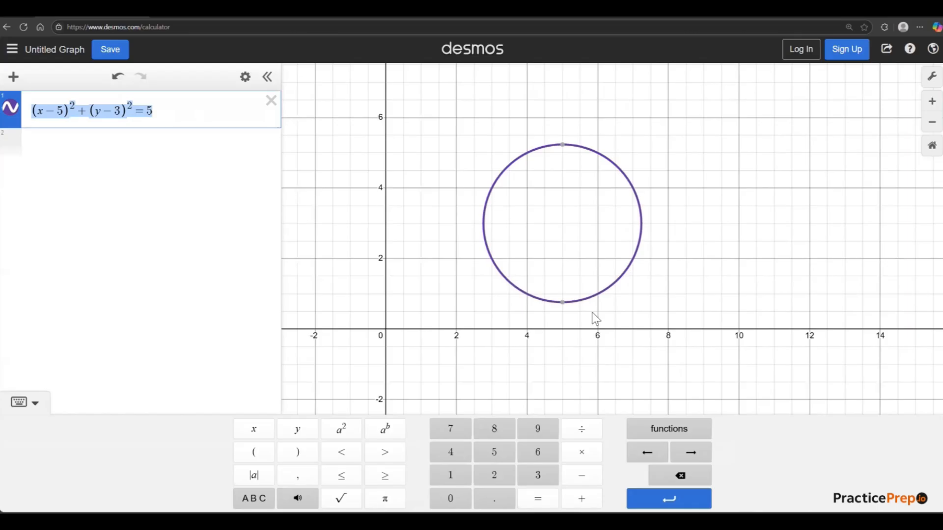
{"action": "left_click", "coordinate": [562, 145]}
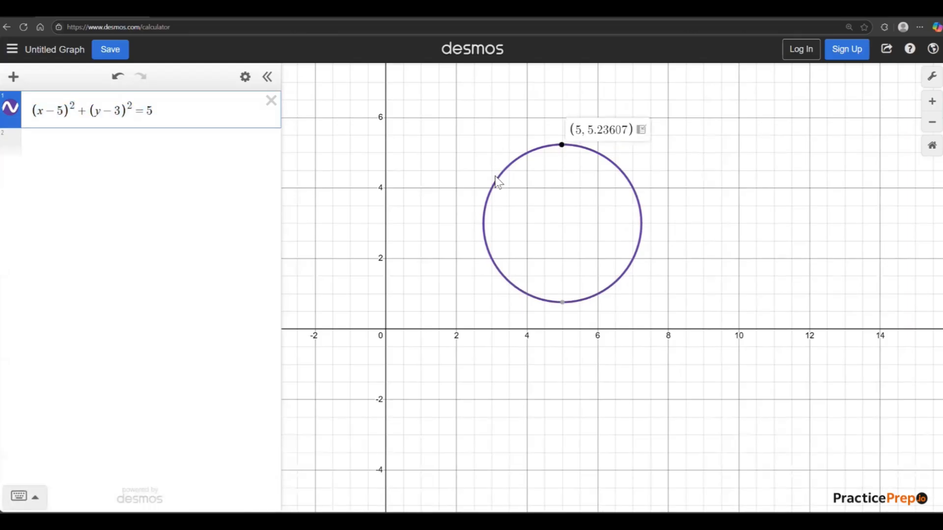
{"action": "left_click", "coordinate": [562, 302]}
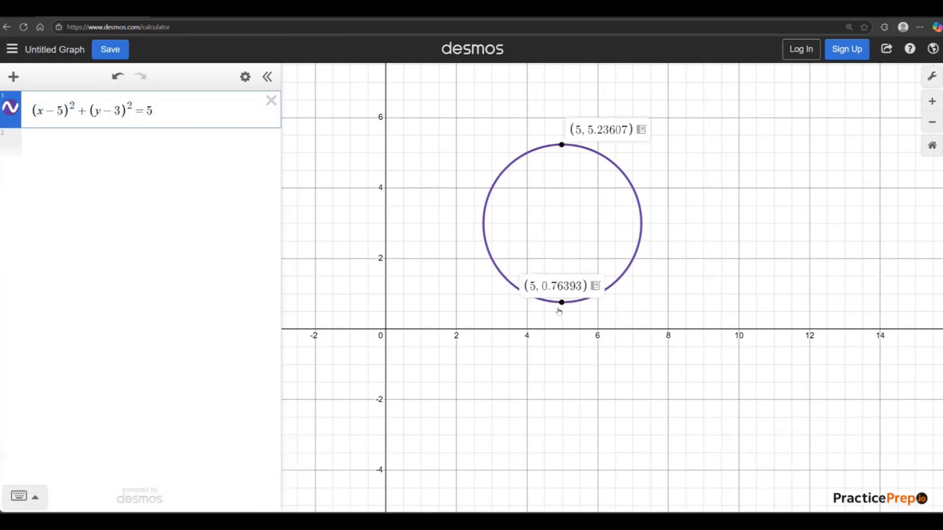
{"action": "left_click", "coordinate": [564, 229]}
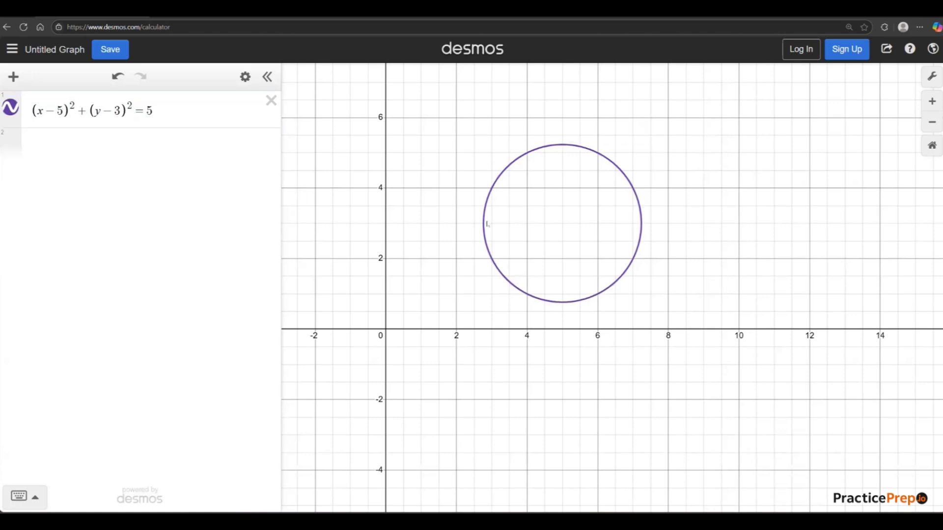
Copy the circle equation from the first expression line into the second line.
{"action": "left_click", "coordinate": [66, 147]}
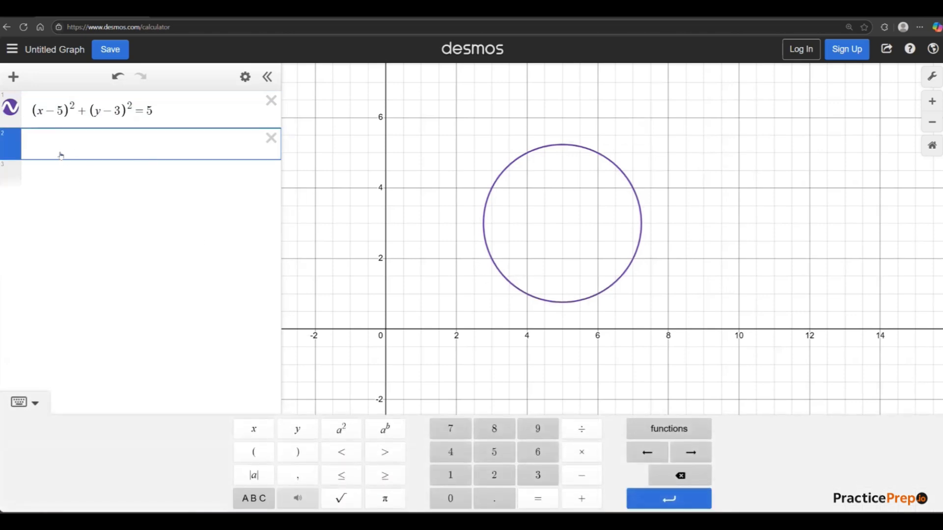
{"action": "left_click_drag", "start_coordinate": [159, 112], "coordinate": [14, 114]}
{"action": "left_click", "coordinate": [160, 196]}
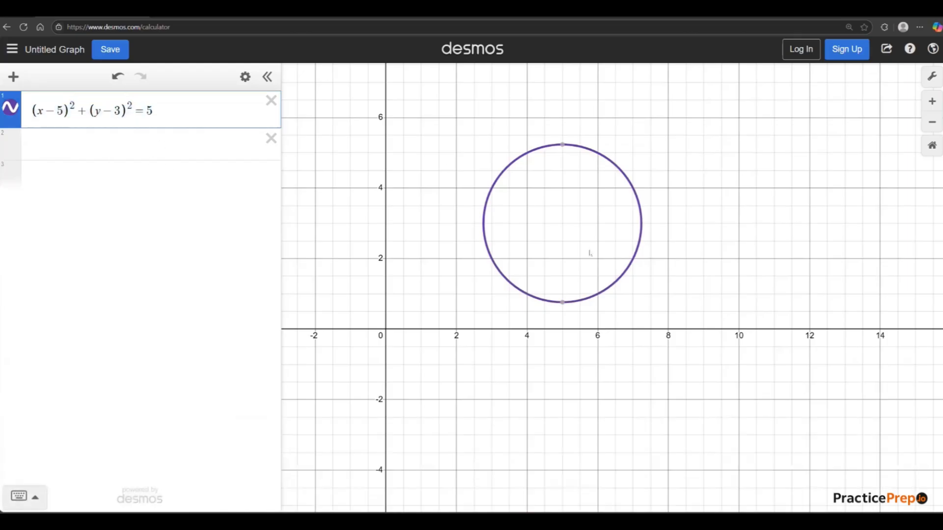
{"action": "left_click_drag", "start_coordinate": [200, 112], "coordinate": [9, 113]}
{"action": "key", "text": "ctrl+c"}
{"action": "left_click", "coordinate": [99, 148]}
{"action": "key", "text": "ctrl+v"}
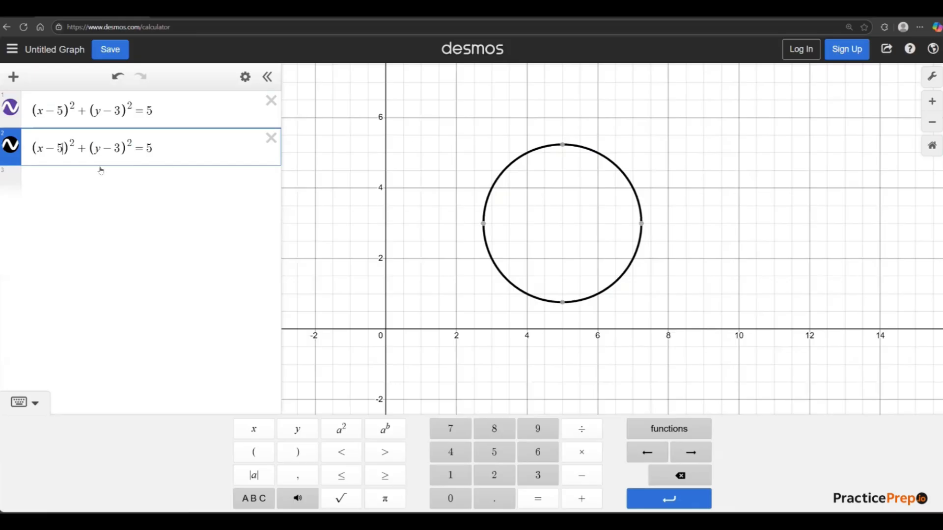
Shift the copied circle by adding +5 after x−5 inside its squared x term, and highlight that addition.
{"action": "type", "text": "+"}
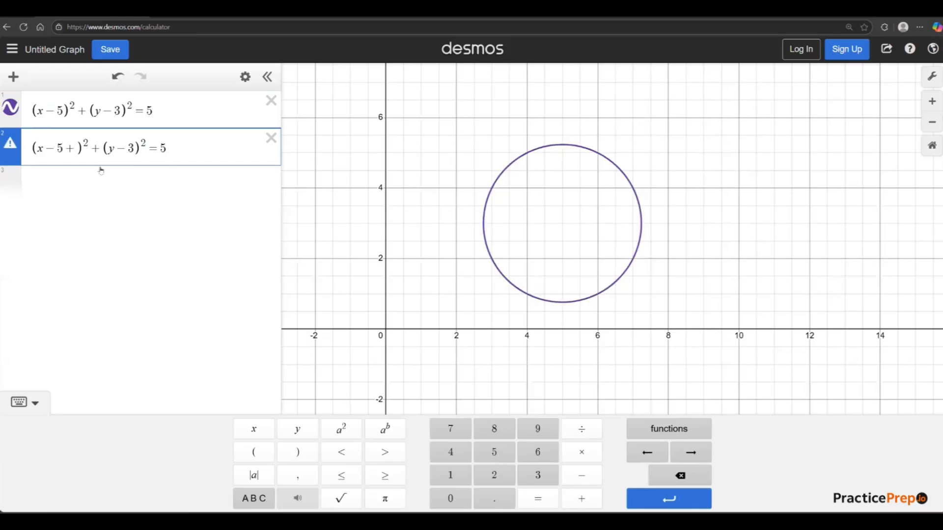
{"action": "type", "text": "5"}
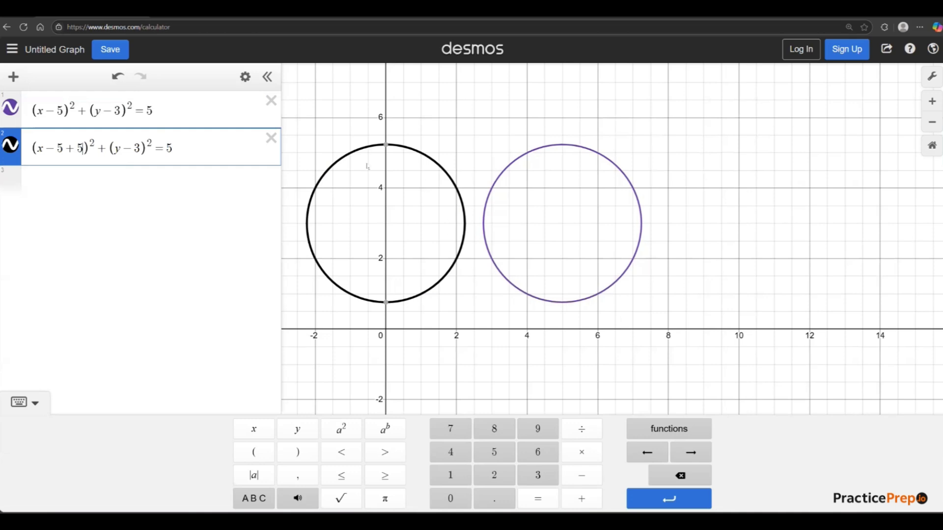
{"action": "left_click", "coordinate": [66, 149]}
{"action": "left_click_drag", "start_coordinate": [68, 149], "coordinate": [81, 152]}
Hide the graphs of both circles and start an empty third expression line.
{"action": "left_click", "coordinate": [75, 183]}
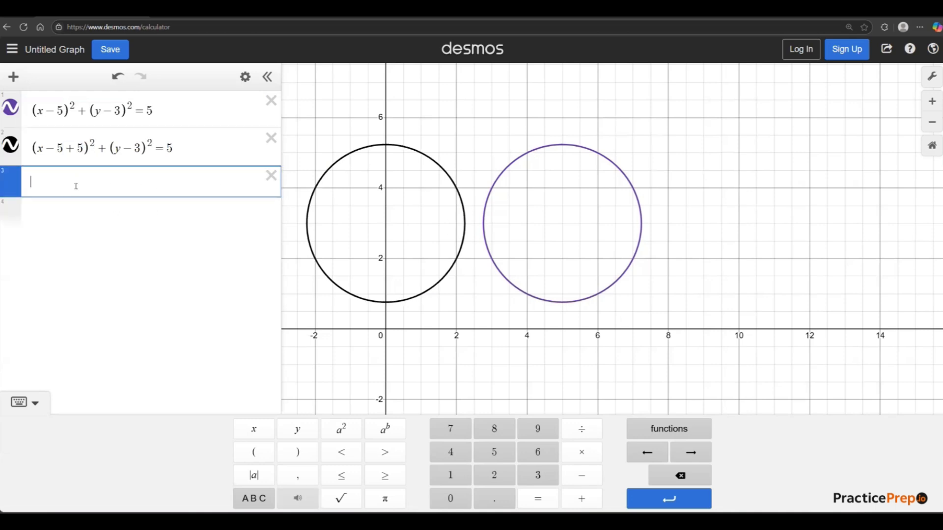
{"action": "left_click", "coordinate": [11, 145]}
{"action": "left_click", "coordinate": [10, 107]}
{"action": "left_click", "coordinate": [75, 185]}
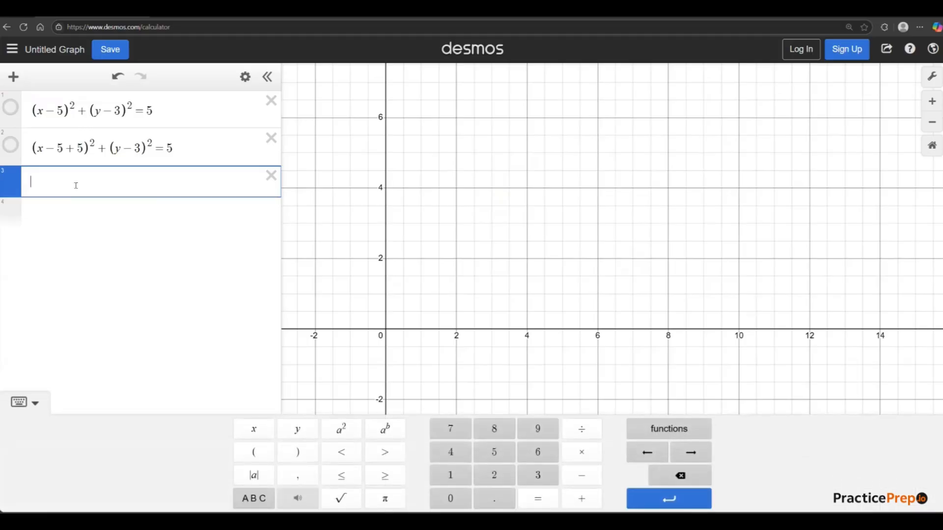
Graph the quadratic (x)^2 + 2·(x) + 5 on the third line, keeping each x in parentheses.
{"action": "type", "text": "(x)^2"}
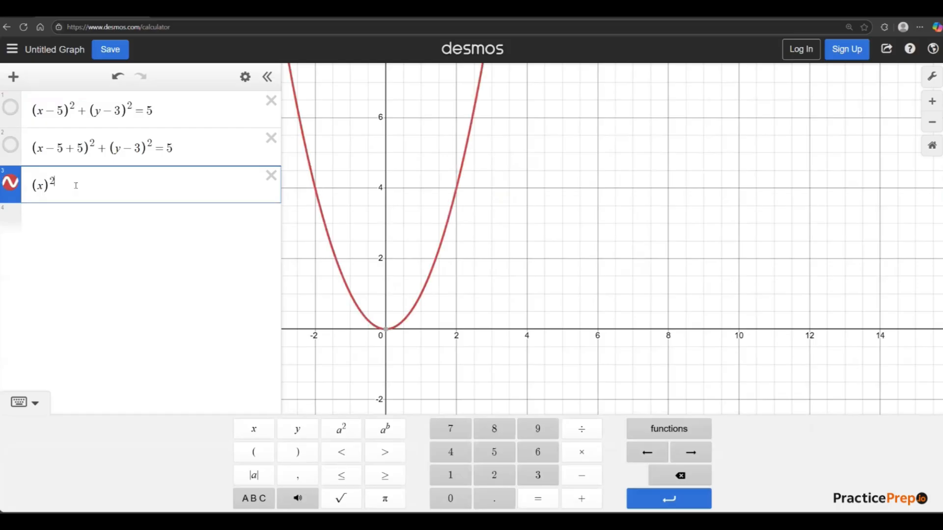
{"action": "key", "text": "Right"}
{"action": "type", "text": "+2*("}
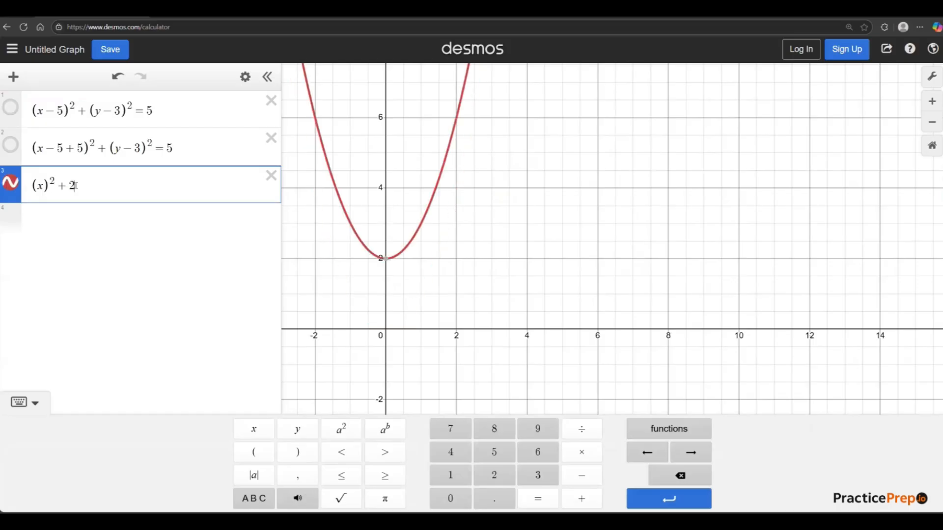
{"action": "type", "text": "x"}
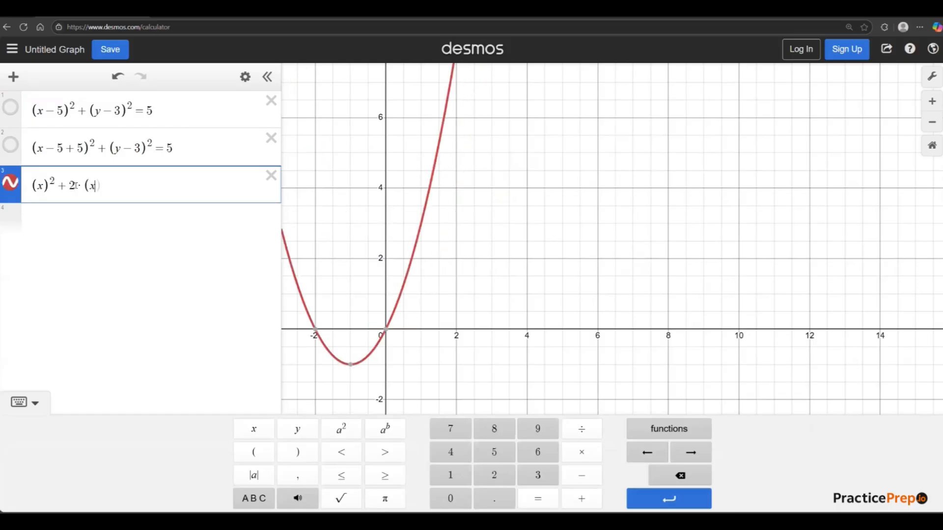
{"action": "key", "text": "Right"}
{"action": "type", "text": "+5"}
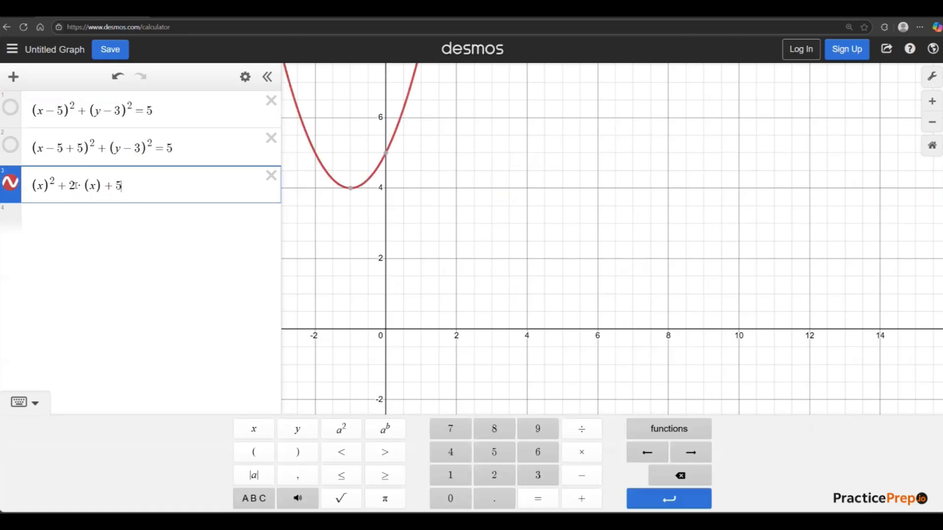
Shift the parabola horizontally by replacing both x terms in the quadratic with x−5.
{"action": "left_click", "coordinate": [482, 295]}
{"action": "scroll", "coordinate": [481, 294], "scroll_direction": "down", "scroll_amount": 3}
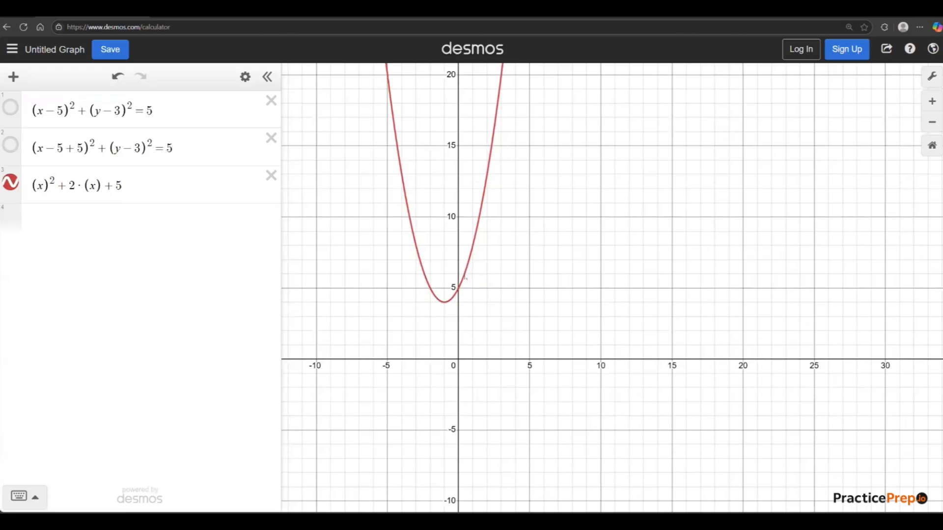
{"action": "left_click", "coordinate": [43, 186]}
{"action": "type", "text": "-5"}
{"action": "key", "text": "Right"}
{"action": "key", "text": "Right"}
{"action": "key", "text": "Right"}
{"action": "key", "text": "Right"}
{"action": "key", "text": "Right"}
{"action": "key", "text": "Right"}
{"action": "key", "text": "Right"}
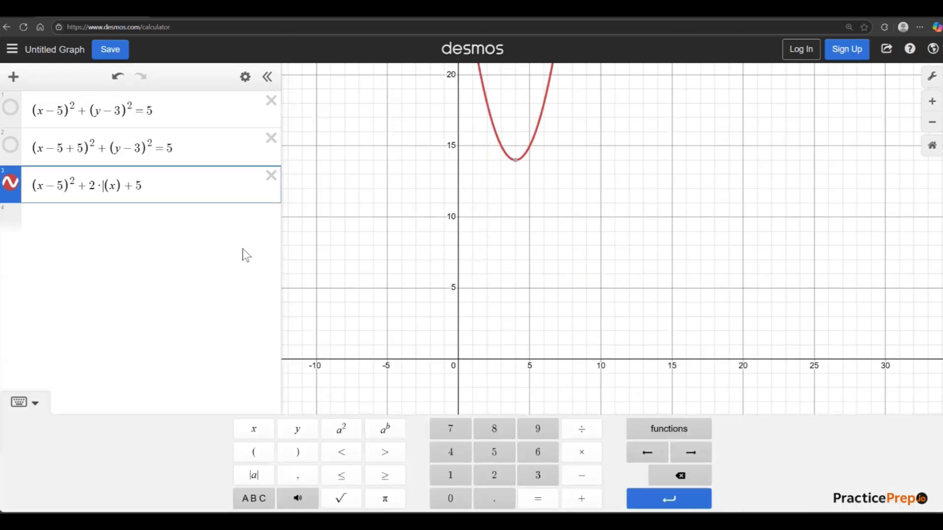
{"action": "type", "text": "-5"}
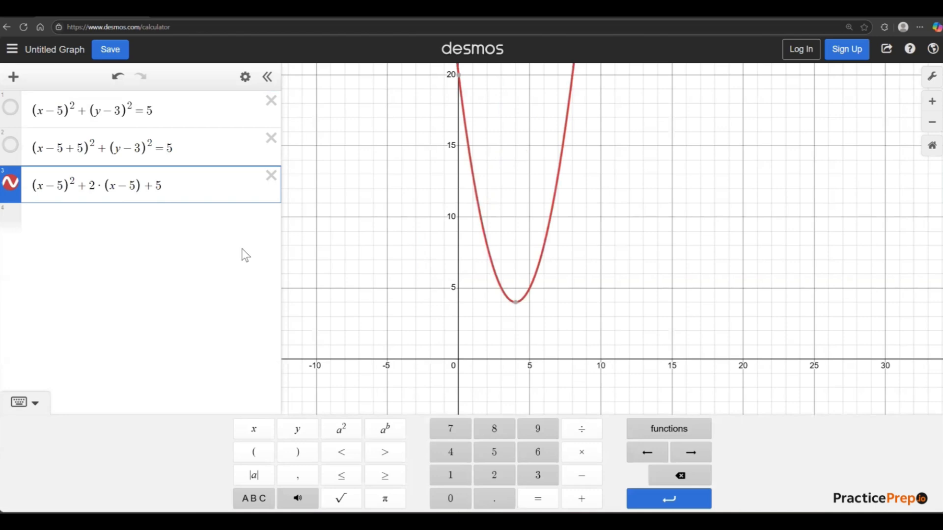
Copy the shifted quadratic from the third expression line into the fourth line.
{"action": "left_click_drag", "start_coordinate": [189, 189], "coordinate": [10, 194]}
{"action": "left_click", "coordinate": [114, 216]}
{"action": "type", "text": "(x−5)^2+2·(x−5)+5"}
Restore the unshifted parabola on the fourth line by reducing both x−5 terms to x, giving (x)^2 + 2·(x) + 5.
{"action": "left_click", "coordinate": [64, 222]}
{"action": "key", "text": "BackSpace"}
{"action": "key", "text": "BackSpace"}
{"action": "key", "text": "BackSpace"}
{"action": "type", "text": "x"}
{"action": "left_click", "coordinate": [122, 231]}
{"action": "key", "text": "BackSpace"}
{"action": "key", "text": "BackSpace"}
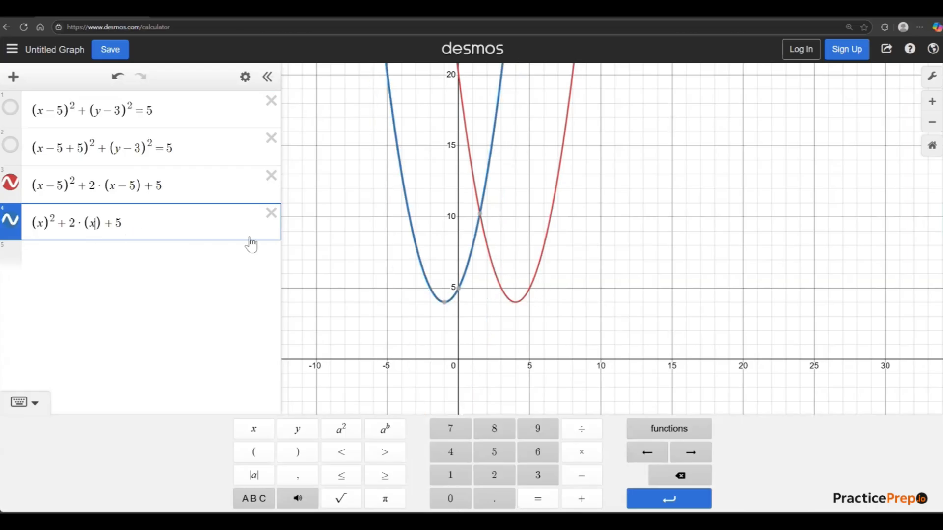
Show only the circle (x−5)^2 + (y−3)^2 = 5 and the shifted parabola, hiding the graphs of the second and fourth expressions.
{"action": "left_click", "coordinate": [10, 145]}
{"action": "left_click", "coordinate": [11, 108]}
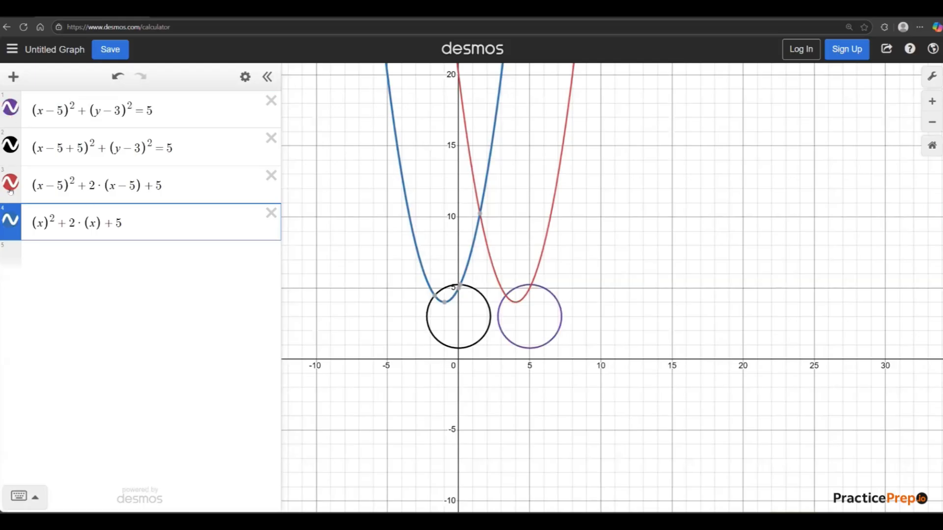
{"action": "left_click", "coordinate": [11, 223]}
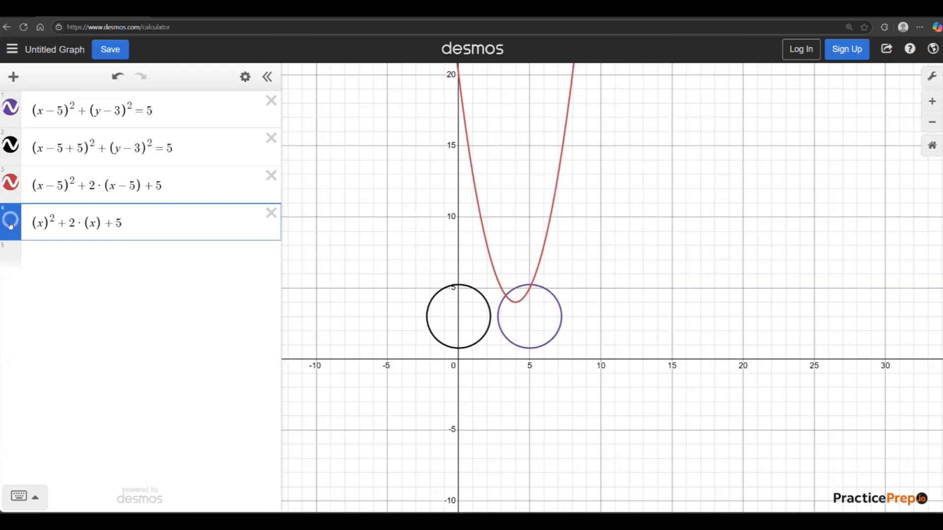
{"action": "left_click", "coordinate": [11, 146]}
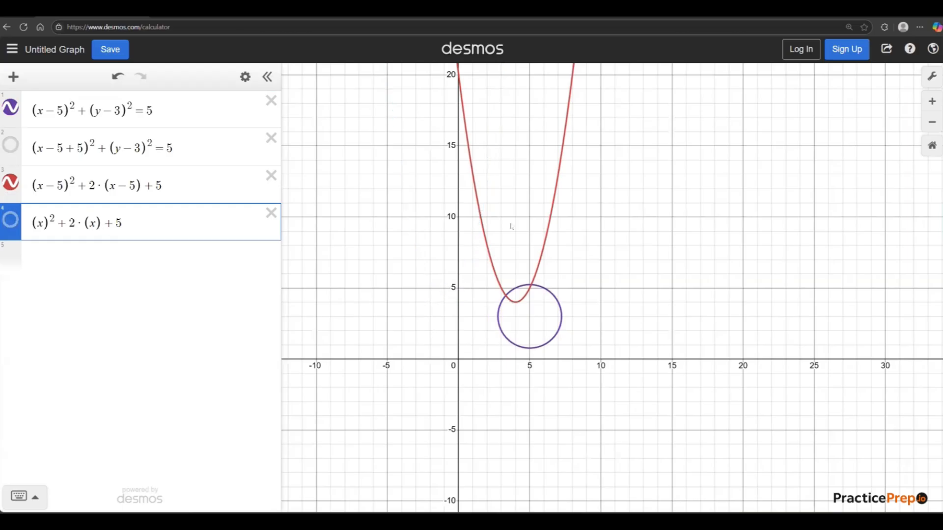
Display the coordinates of both intersection points between the shifted parabola and the circle centred at x = 5.
{"action": "scroll", "coordinate": [570, 326], "scroll_direction": "up", "scroll_amount": 1}
{"action": "scroll", "coordinate": [478, 293], "scroll_direction": "up", "scroll_amount": 4}
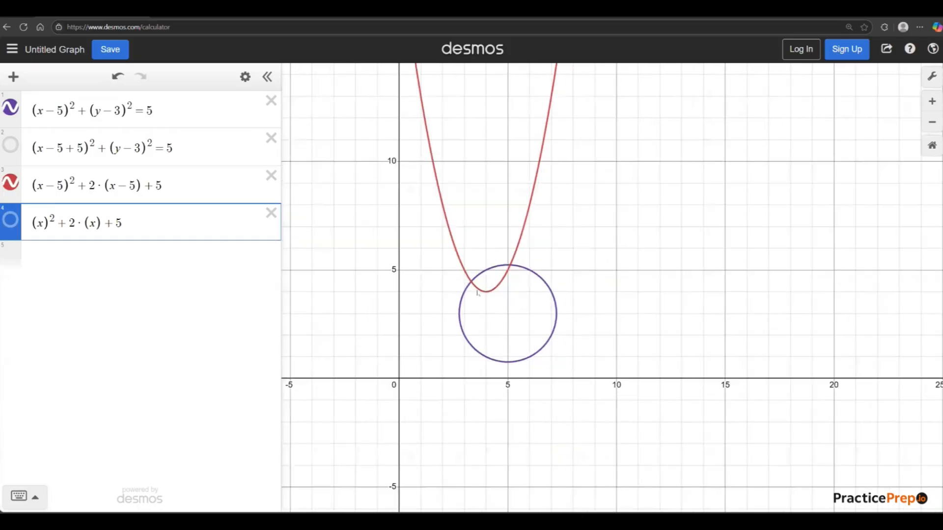
{"action": "left_click", "coordinate": [488, 332]}
{"action": "scroll", "coordinate": [491, 301], "scroll_direction": "up", "scroll_amount": 2}
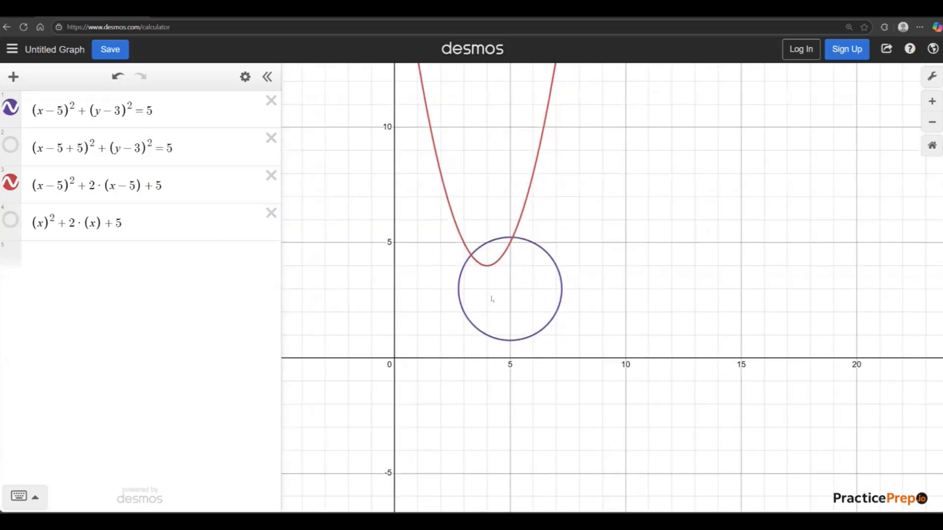
{"action": "scroll", "coordinate": [492, 299], "scroll_direction": "up", "scroll_amount": 1}
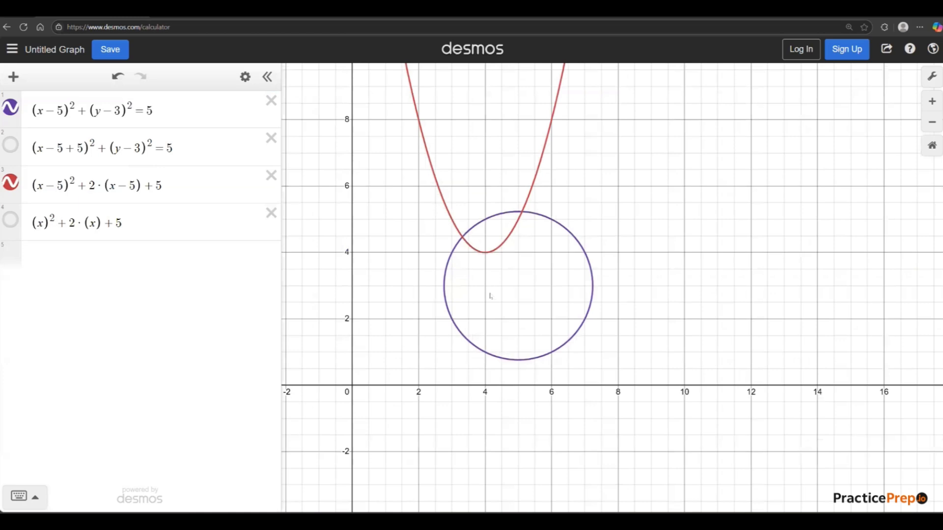
{"action": "left_click", "coordinate": [462, 239]}
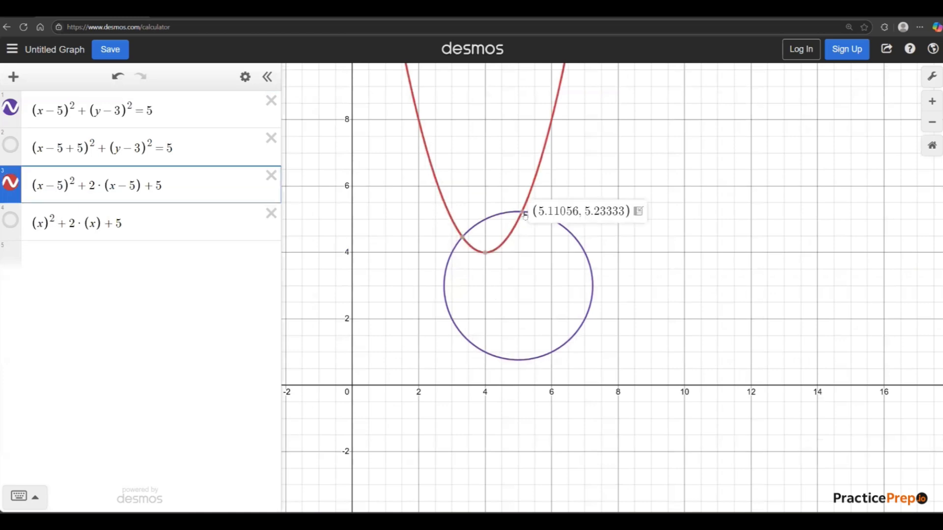
{"action": "left_click", "coordinate": [463, 238]}
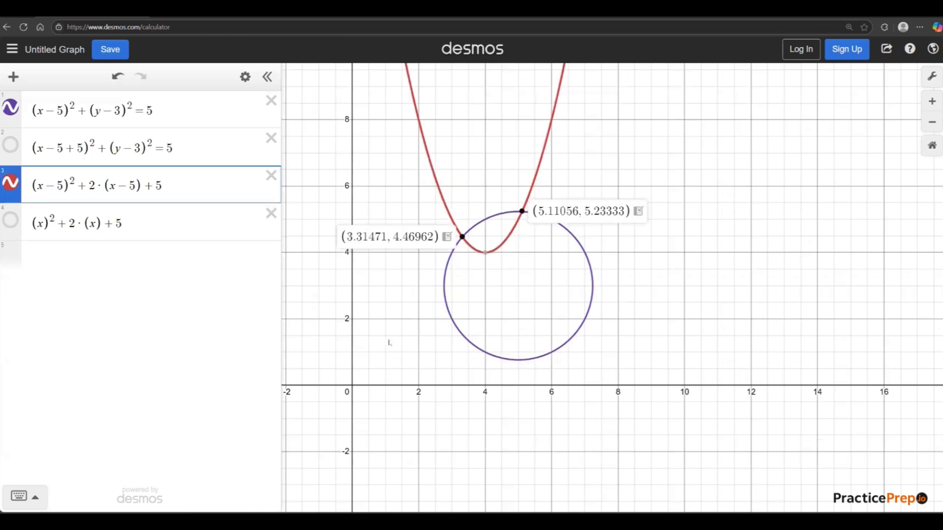